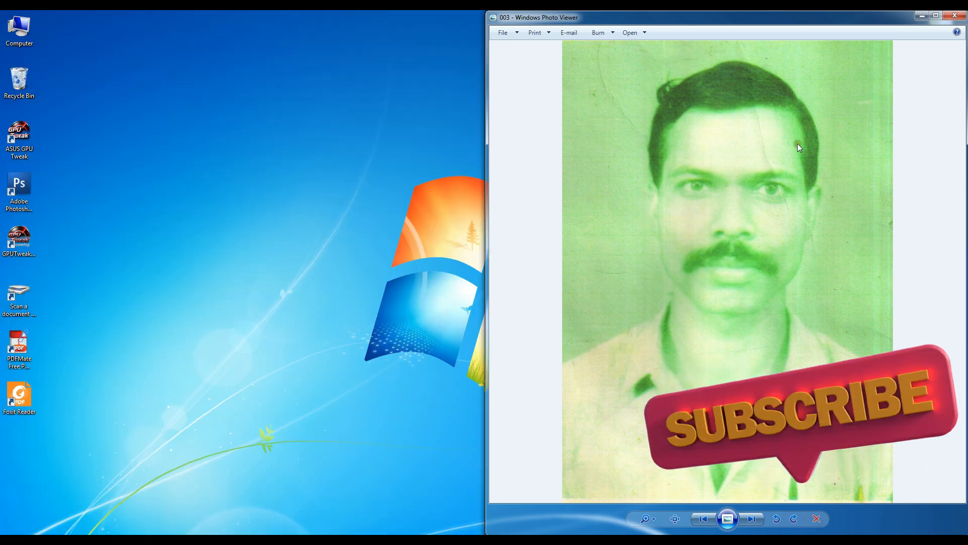
Step: Examine the cracks and fading in the green-tinted portrait 003 up close at full window size
{"action": "scroll", "coordinate": [797, 146], "scroll_direction": "up", "scroll_amount": 5}
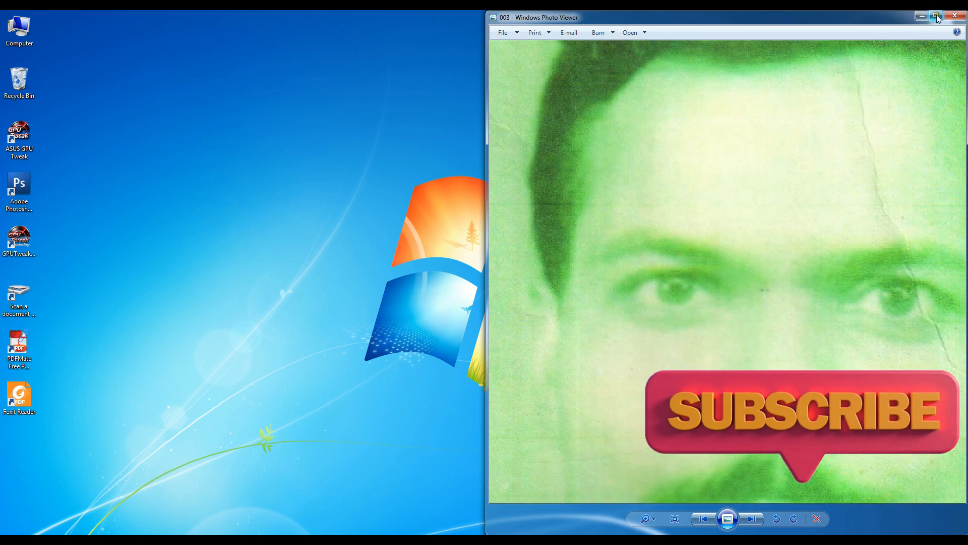
{"action": "left_click", "coordinate": [938, 18]}
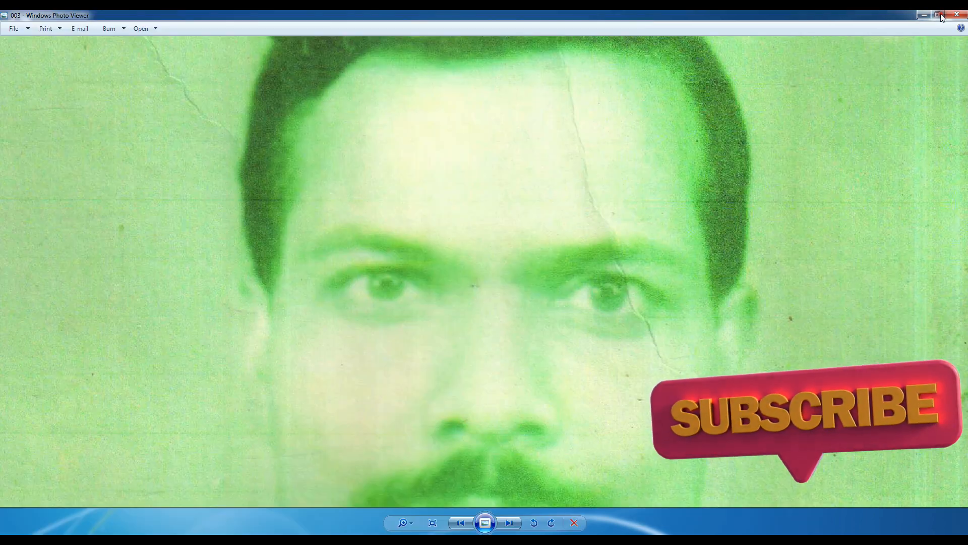
{"action": "left_click_drag", "start_coordinate": [501, 157], "coordinate": [538, 310]}
{"action": "scroll", "coordinate": [537, 310], "scroll_direction": "down", "scroll_amount": 8}
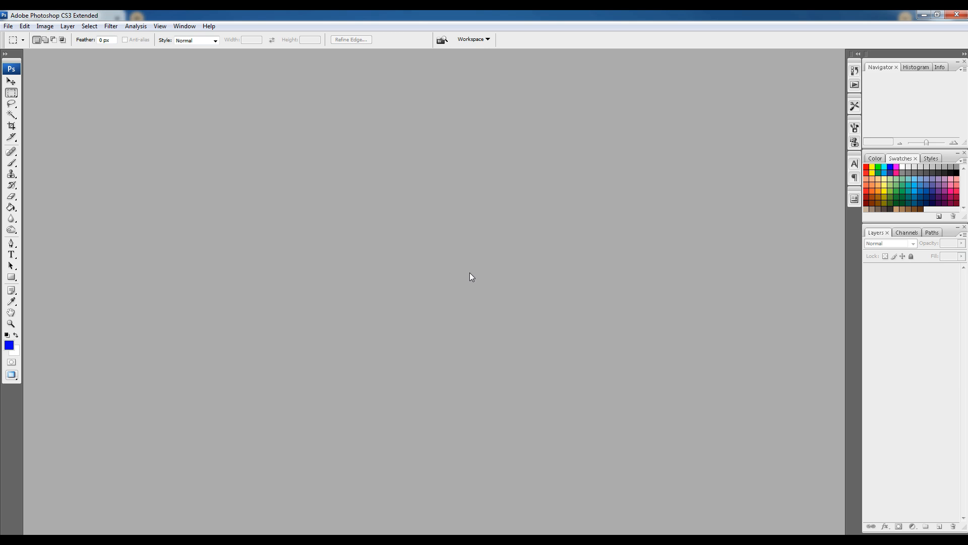
Step: Switch to Photoshop and open the 003 JPG file from the Desktop
{"action": "double_click", "coordinate": [470, 272]}
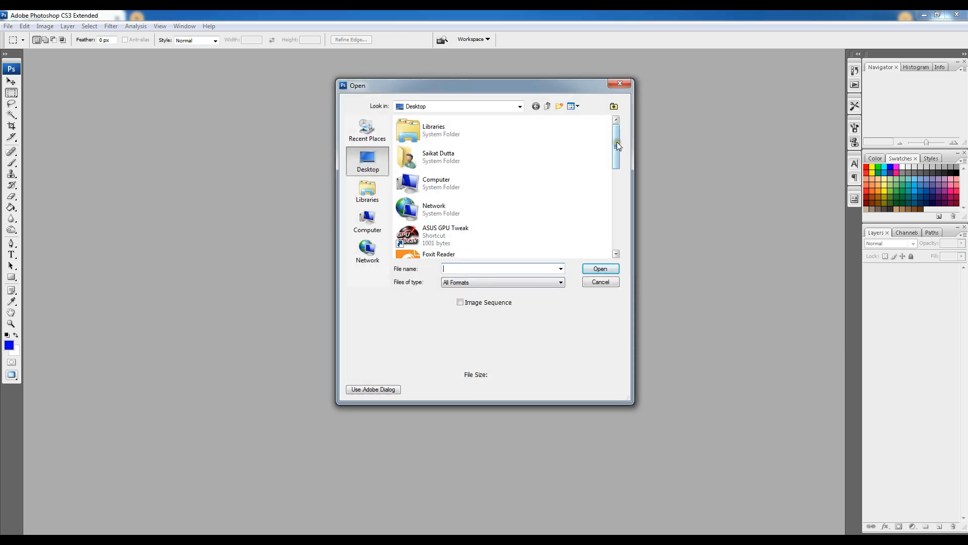
{"action": "left_click_drag", "start_coordinate": [618, 146], "coordinate": [564, 210]}
{"action": "left_click", "coordinate": [442, 183]}
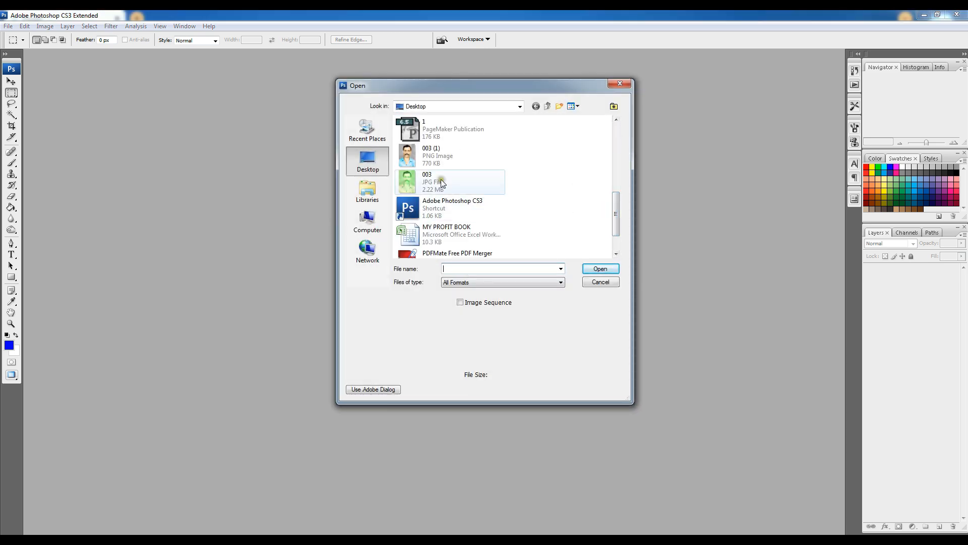
{"action": "left_click", "coordinate": [595, 269]}
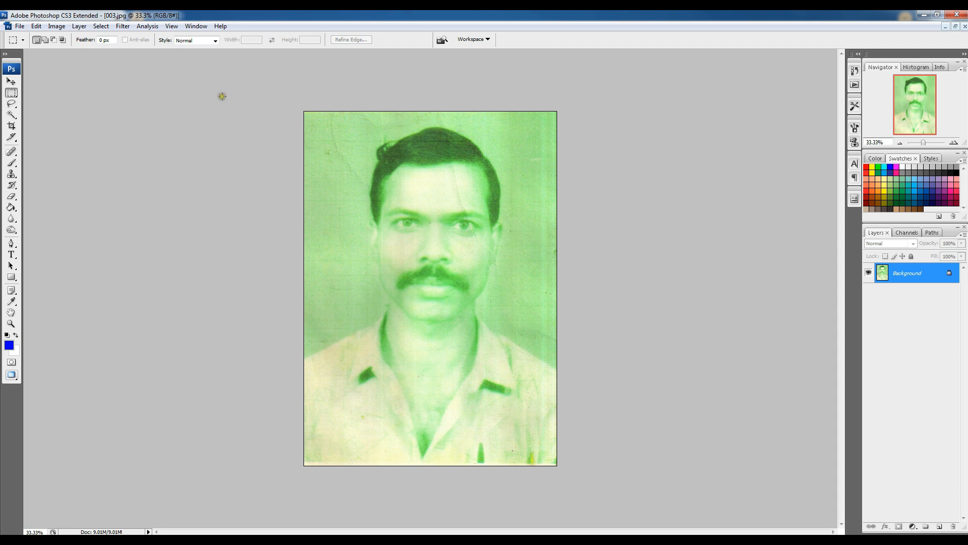
Step: Desaturate the green-tinted portrait and apply Auto Levels to it
{"action": "left_click", "coordinate": [57, 26]}
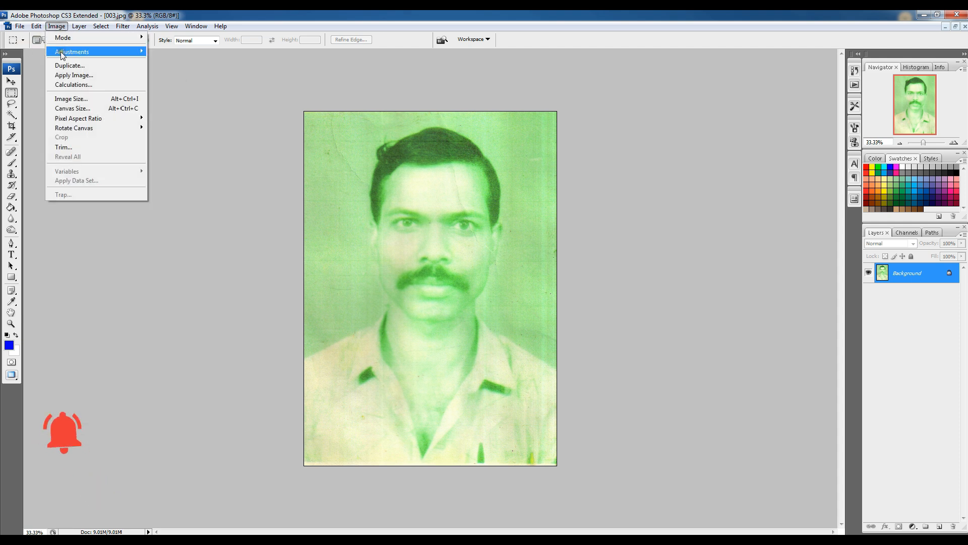
{"action": "mouse_move", "coordinate": [61, 52]}
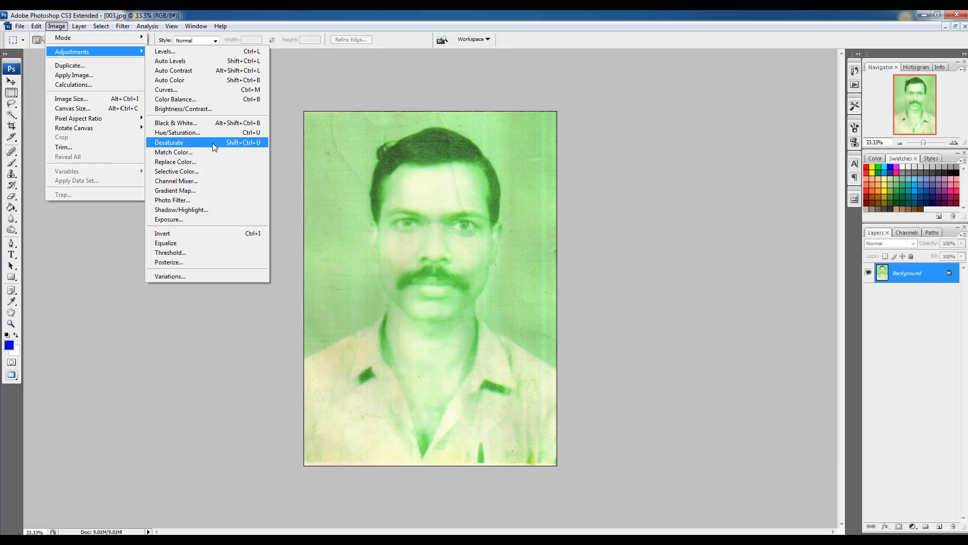
{"action": "left_click", "coordinate": [468, 349]}
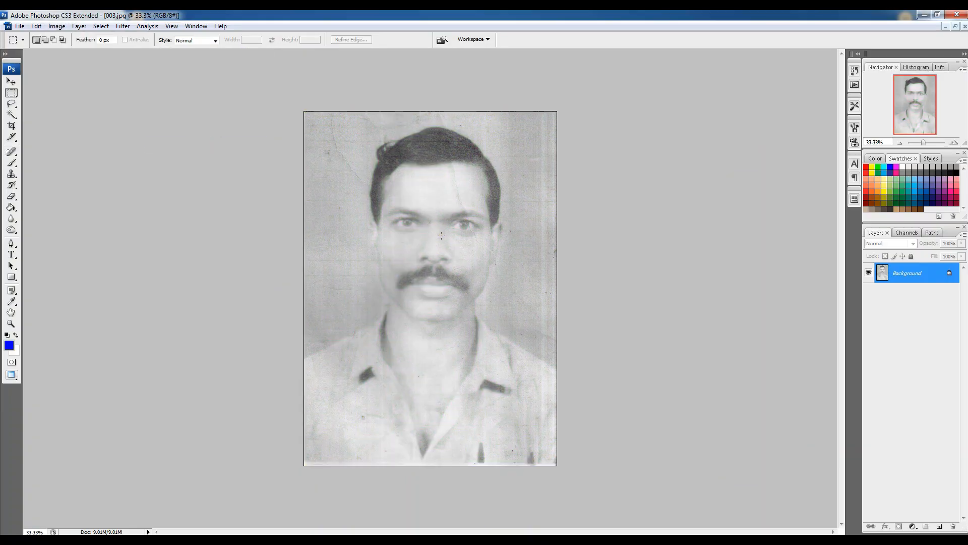
{"action": "left_click", "coordinate": [56, 27]}
{"action": "mouse_move", "coordinate": [72, 53]}
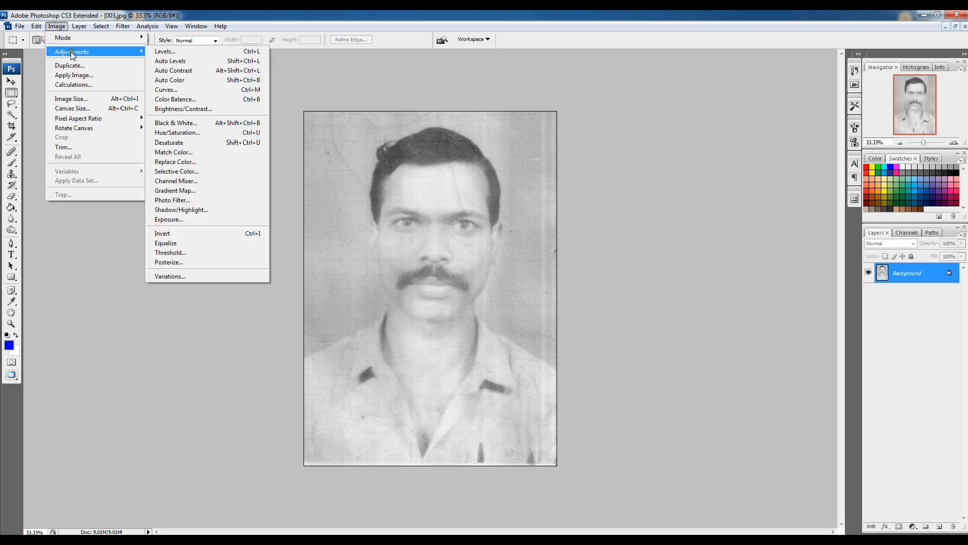
{"action": "left_click", "coordinate": [205, 62]}
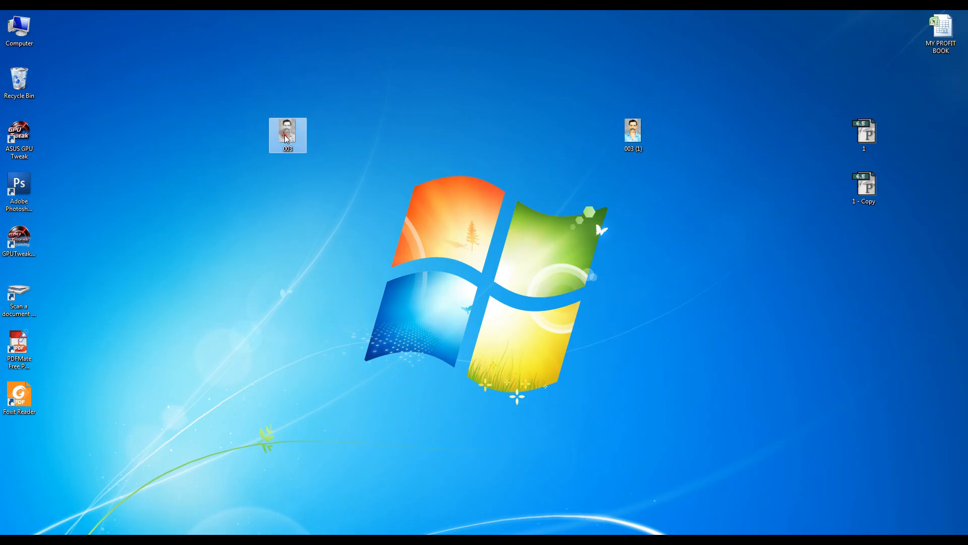
Step: Check the 003 photo saved on the desktop, and open Cutout.Pro's AI Image Enhancer from a Google search for "image enhancer"
{"action": "double_click", "coordinate": [285, 135]}
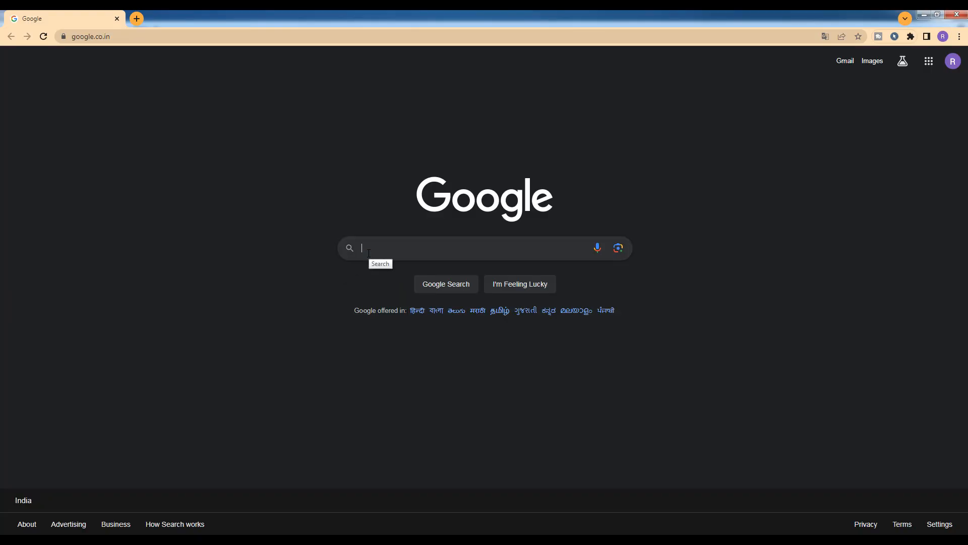
{"action": "left_click", "coordinate": [369, 253]}
{"action": "type", "text": "image"}
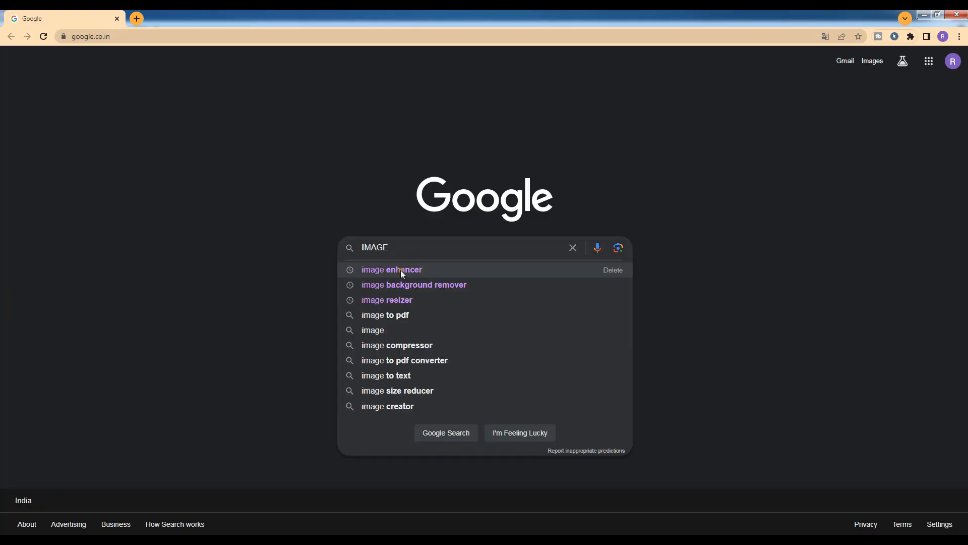
{"action": "left_click", "coordinate": [416, 269]}
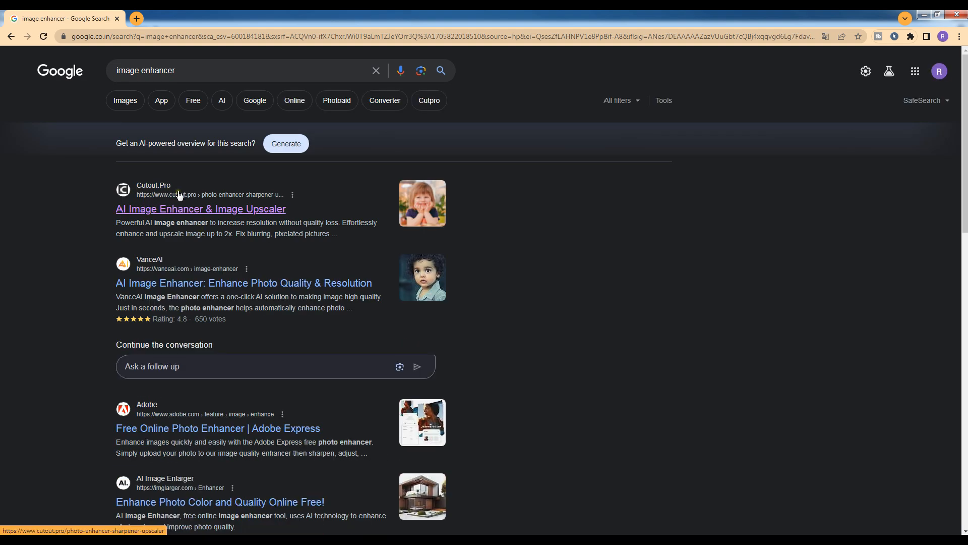
{"action": "left_click", "coordinate": [147, 211]}
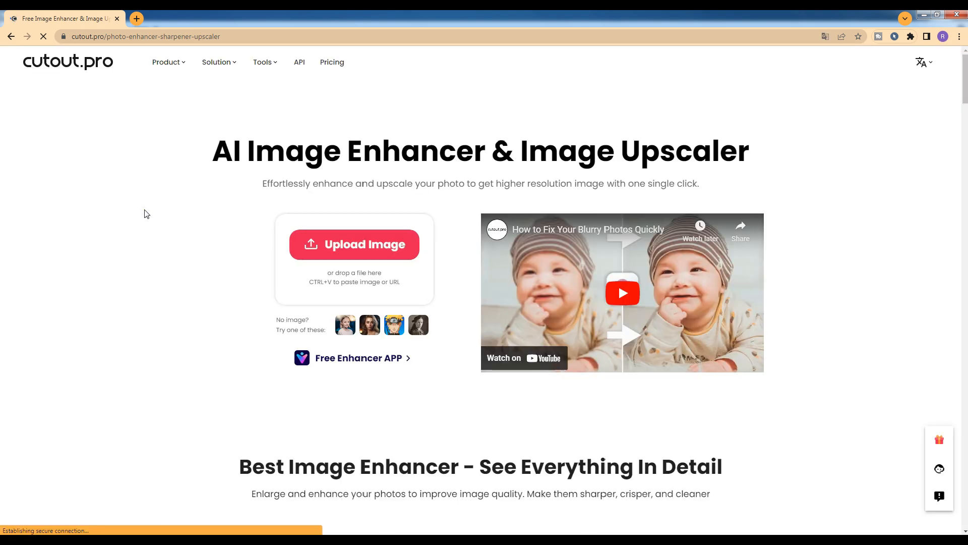
Step: Upload the black-and-white 003 portrait to the Photo Enhancer and compare the enhanced version with the original
{"action": "left_click", "coordinate": [353, 244]}
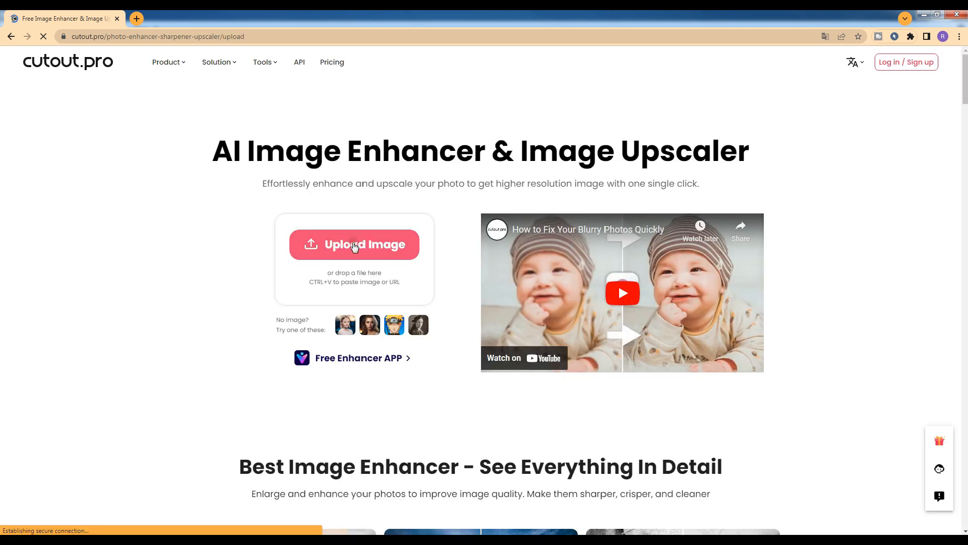
{"action": "left_click", "coordinate": [382, 103]}
{"action": "double_click", "coordinate": [382, 103]}
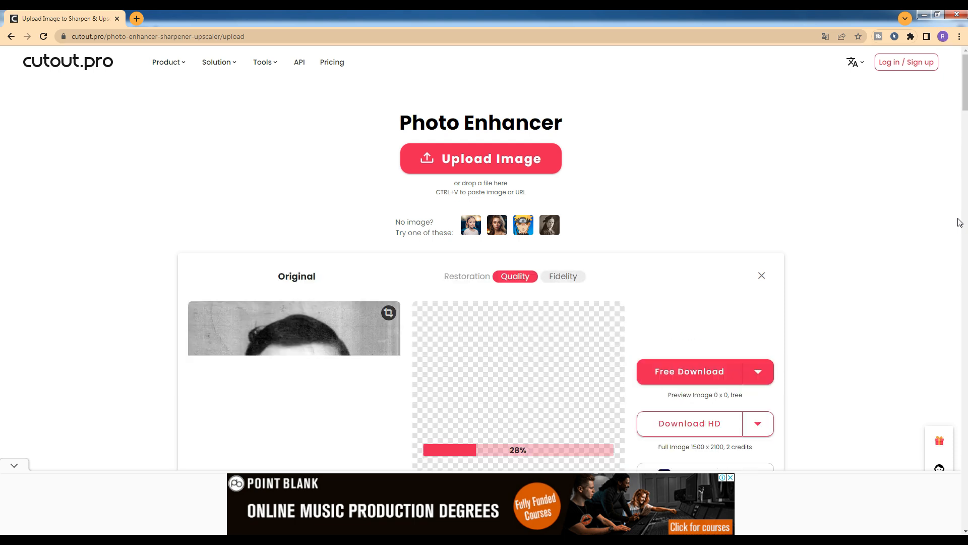
{"action": "scroll", "coordinate": [581, 311], "scroll_direction": "down", "scroll_amount": 1}
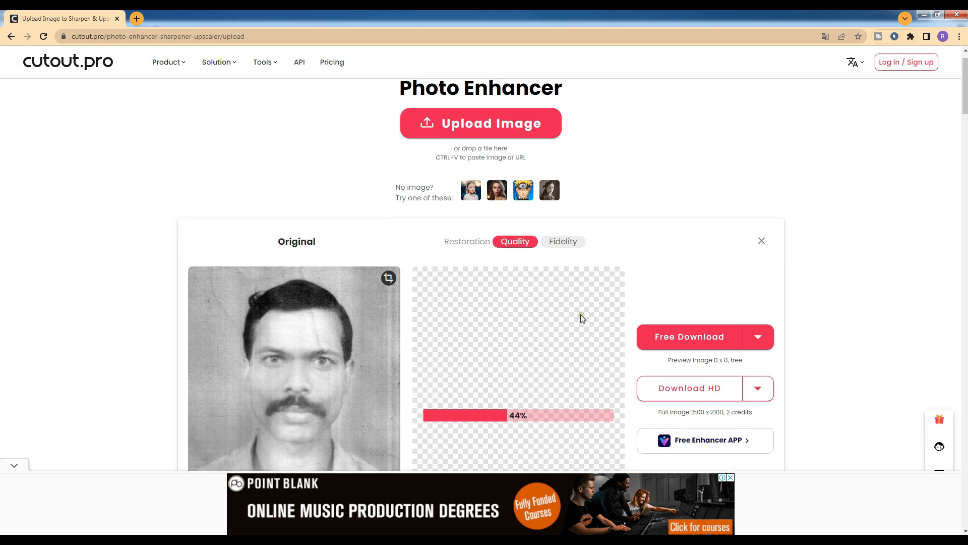
{"action": "scroll", "coordinate": [519, 320], "scroll_direction": "down", "scroll_amount": 3}
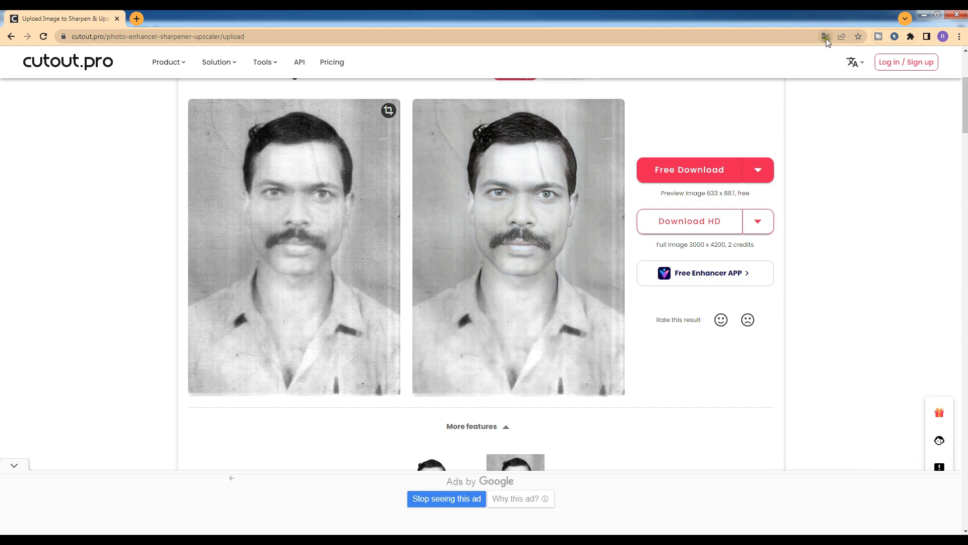
{"action": "key", "text": "ctrl+plus"}
{"action": "key", "text": "ctrl+plus"}
{"action": "key", "text": "ctrl+plus"}
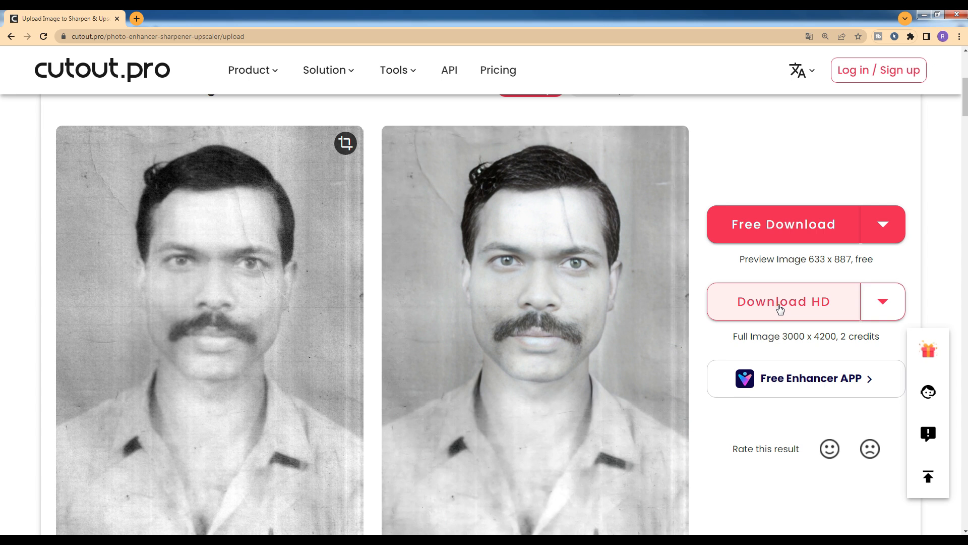
Step: Download the free preview of the enhanced portrait in JPG format
{"action": "left_click", "coordinate": [890, 226]}
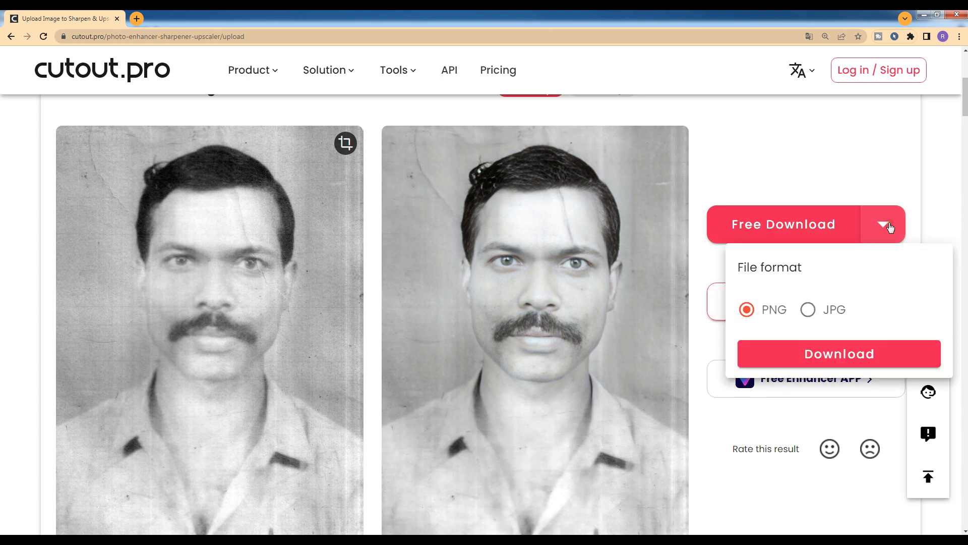
{"action": "mouse_move", "coordinate": [875, 222]}
{"action": "left_click", "coordinate": [807, 310]}
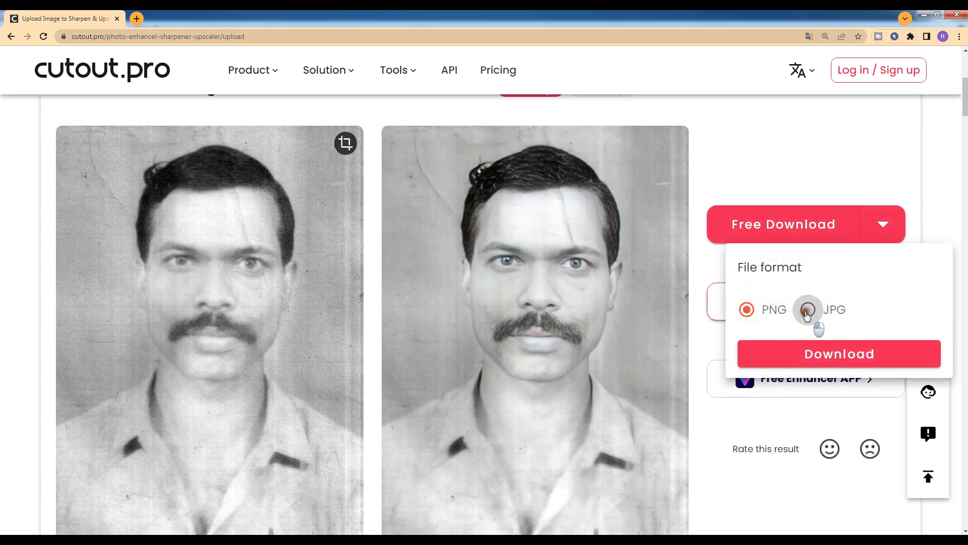
{"action": "left_click_drag", "start_coordinate": [875, 385], "coordinate": [912, 386]}
{"action": "left_click", "coordinate": [870, 431]}
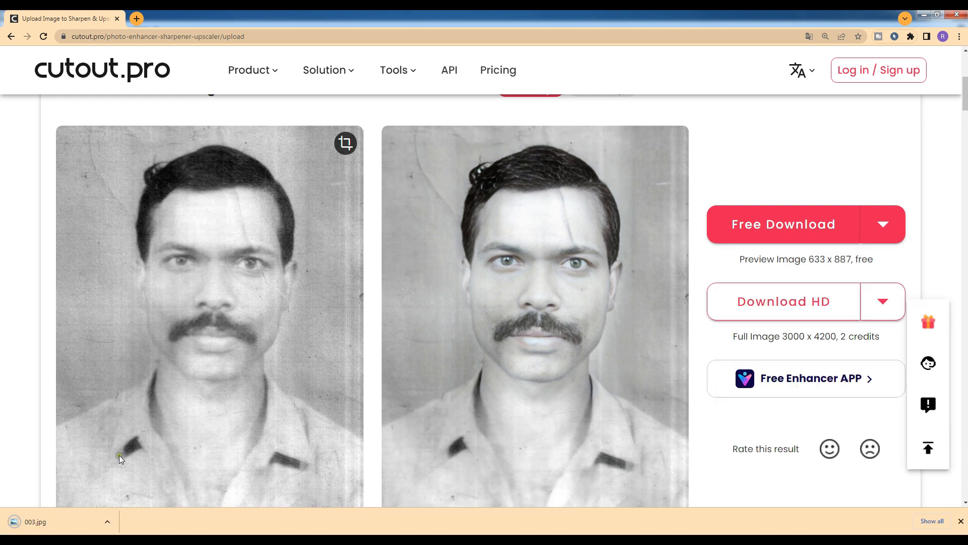
Step: Copy the downloaded 003.jpg to the desktop, replacing the existing file of the same name
{"action": "left_click", "coordinate": [51, 520]}
{"action": "left_click_drag", "start_coordinate": [318, 14], "coordinate": [729, 14]}
{"action": "left_click", "coordinate": [298, 13]}
{"action": "left_click", "coordinate": [957, 14]}
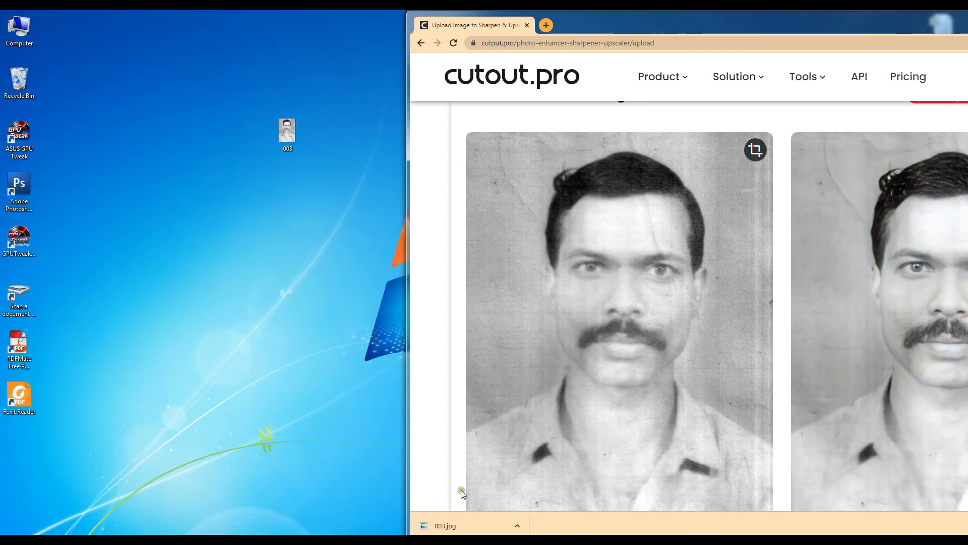
{"action": "left_click_drag", "start_coordinate": [445, 525], "coordinate": [268, 292]}
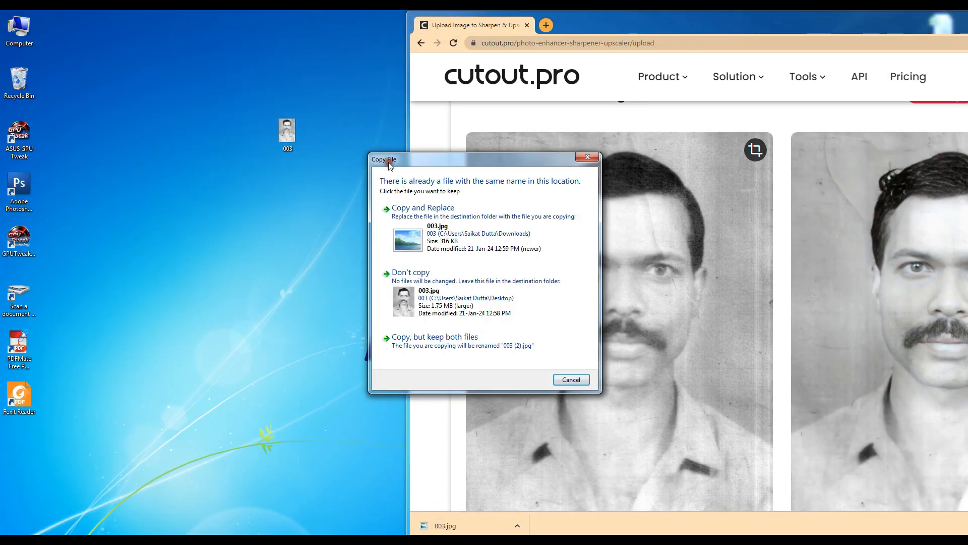
{"action": "left_click", "coordinate": [440, 222]}
Step: View the enhanced 003 photo from the desktop in Windows Photo Viewer
{"action": "left_click", "coordinate": [252, 184]}
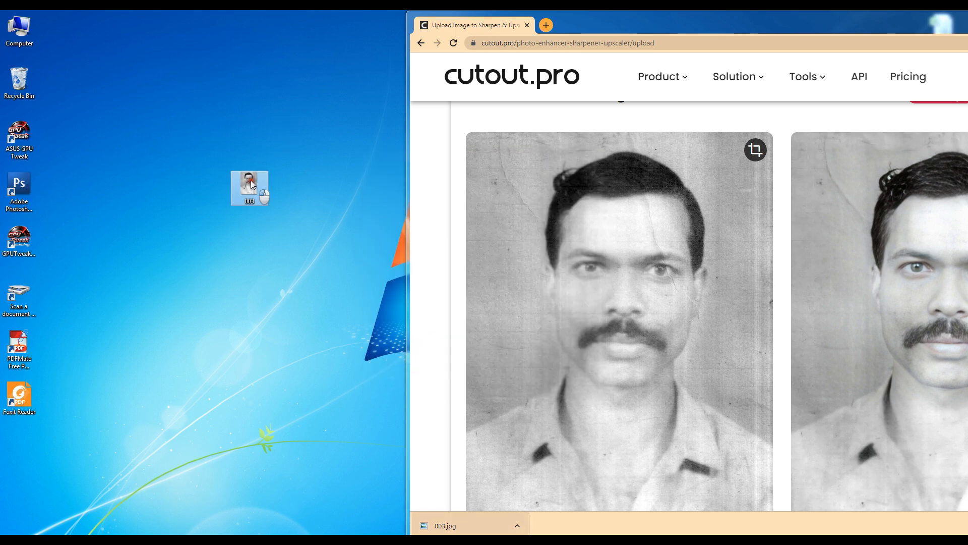
{"action": "double_click", "coordinate": [250, 184]}
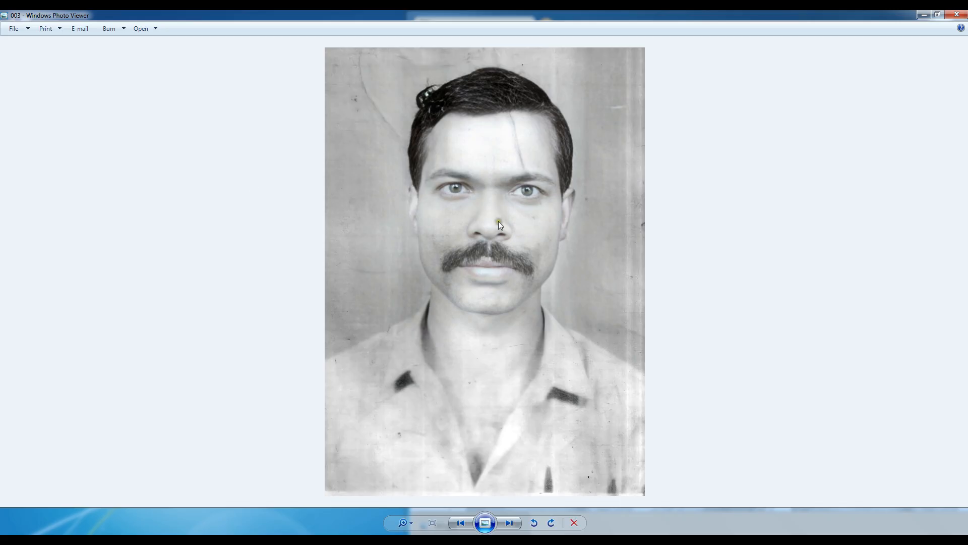
{"action": "left_click", "coordinate": [957, 14]}
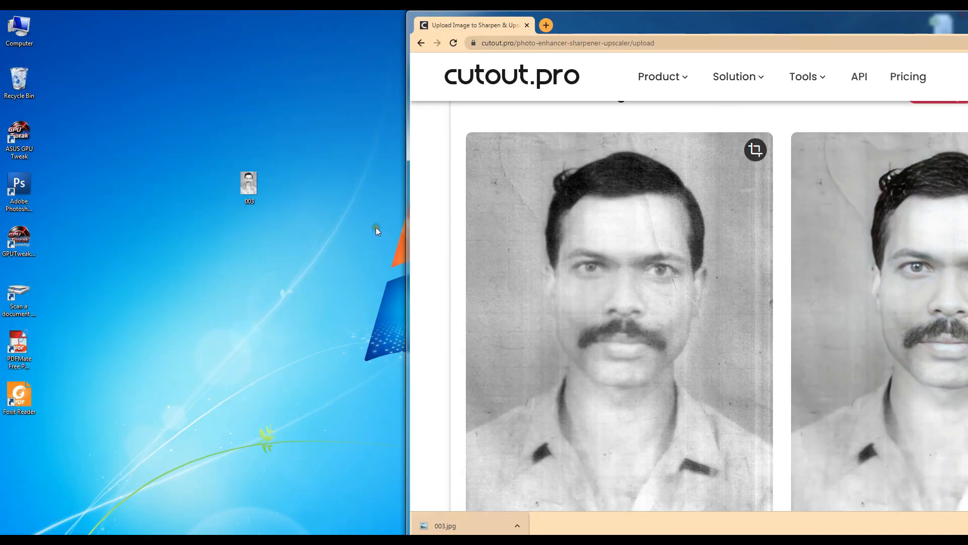
Step: Open the enhanced 003 photo from the desktop in Photoshop and examine the face for remaining damage
{"action": "left_click_drag", "start_coordinate": [249, 186], "coordinate": [328, 233]}
{"action": "left_click", "coordinate": [500, 213]}
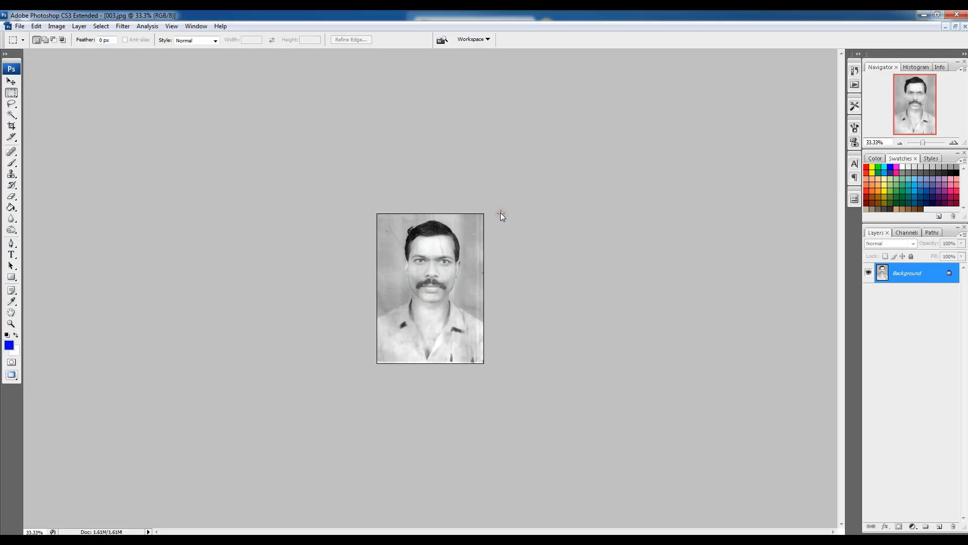
{"action": "left_click", "coordinate": [953, 143]}
{"action": "left_click", "coordinate": [953, 143]}
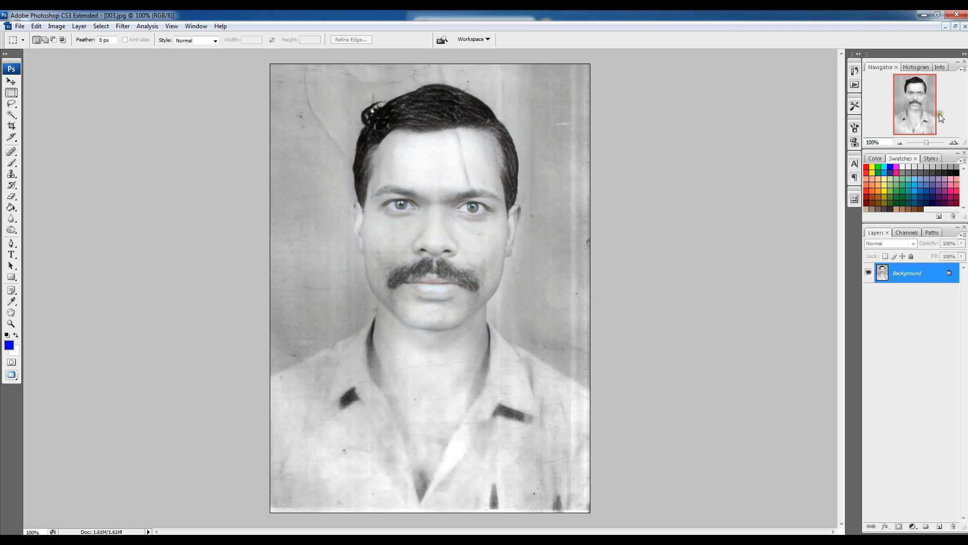
{"action": "left_click", "coordinate": [953, 143]}
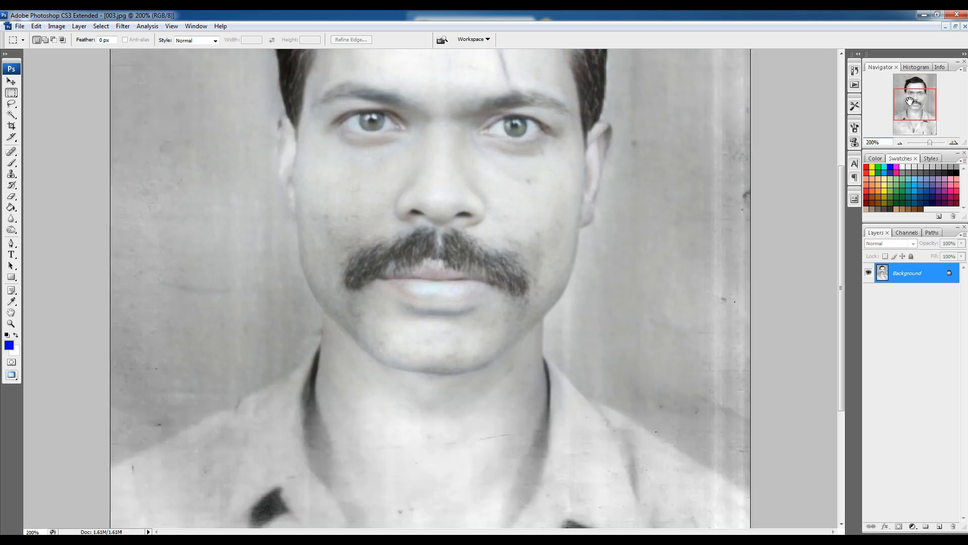
{"action": "left_click_drag", "start_coordinate": [910, 101], "coordinate": [911, 91]}
{"action": "left_click", "coordinate": [900, 143]}
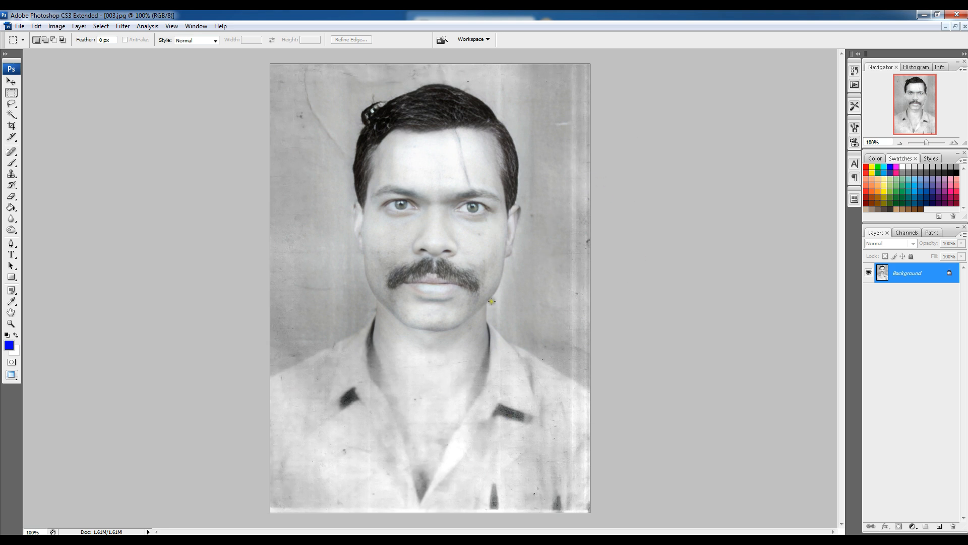
Step: Clone clean skin over the long vertical scratch on the forehead with a 35 px Clone Stamp brush
{"action": "left_click", "coordinate": [953, 143]}
{"action": "left_click", "coordinate": [954, 143]}
{"action": "left_click_drag", "start_coordinate": [928, 110], "coordinate": [925, 95]}
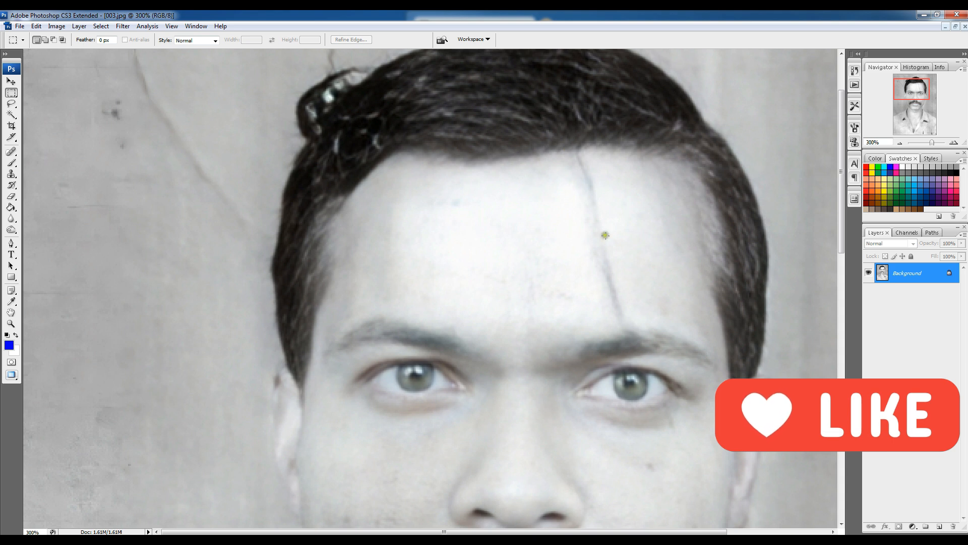
{"action": "left_click", "coordinate": [11, 174]}
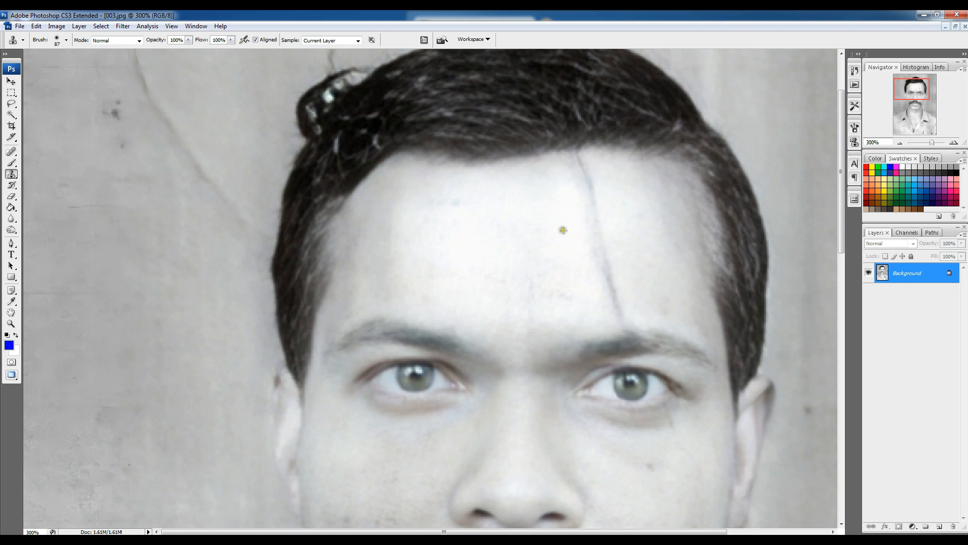
{"action": "key", "text": "bracketleft"}
{"action": "key", "text": "bracketleft"}
{"action": "key", "text": "bracketleft"}
{"action": "key", "text": "bracketleft"}
{"action": "key", "text": "bracketleft"}
{"action": "left_click_drag", "start_coordinate": [578, 157], "coordinate": [592, 234]}
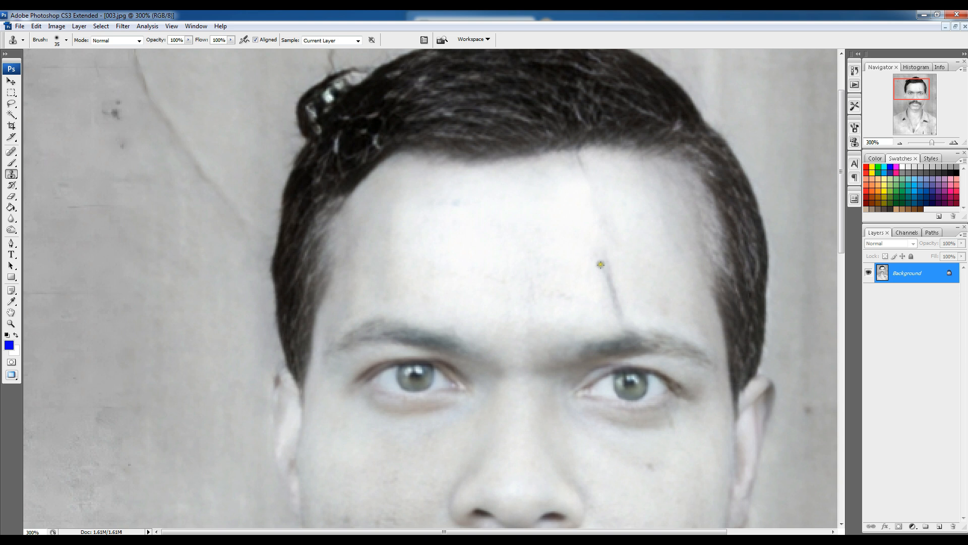
Step: Darken both irises and the eyebrows using the Burn tool with a 21 px brush
{"action": "key", "text": "ctrl+minus"}
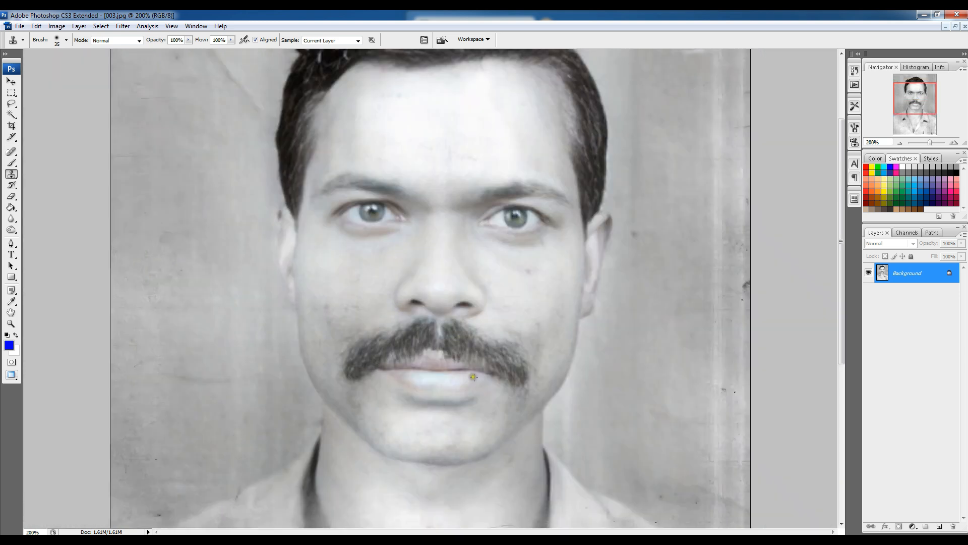
{"action": "left_click", "coordinate": [11, 230]}
{"action": "right_click", "coordinate": [461, 254]}
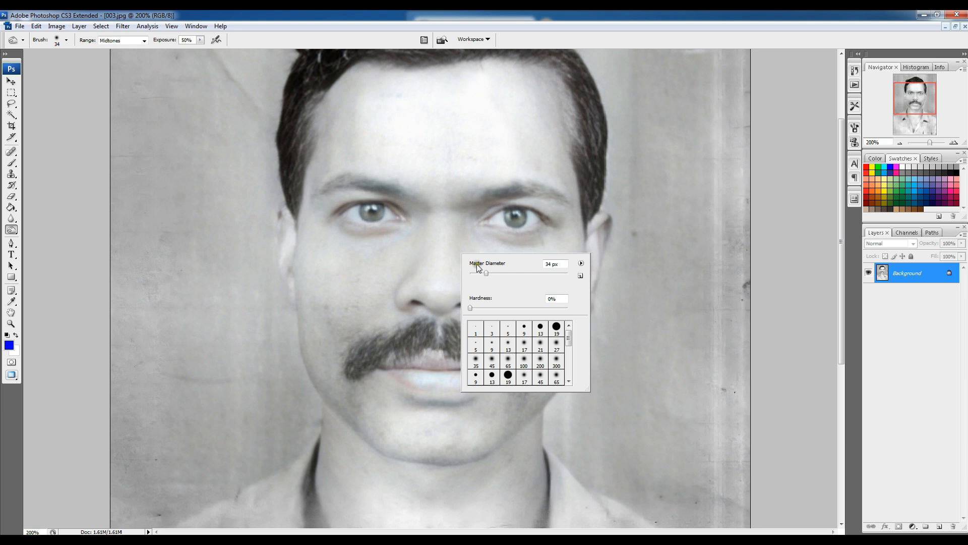
{"action": "left_click", "coordinate": [480, 272]}
{"action": "left_click_drag", "start_coordinate": [514, 216], "coordinate": [523, 217]}
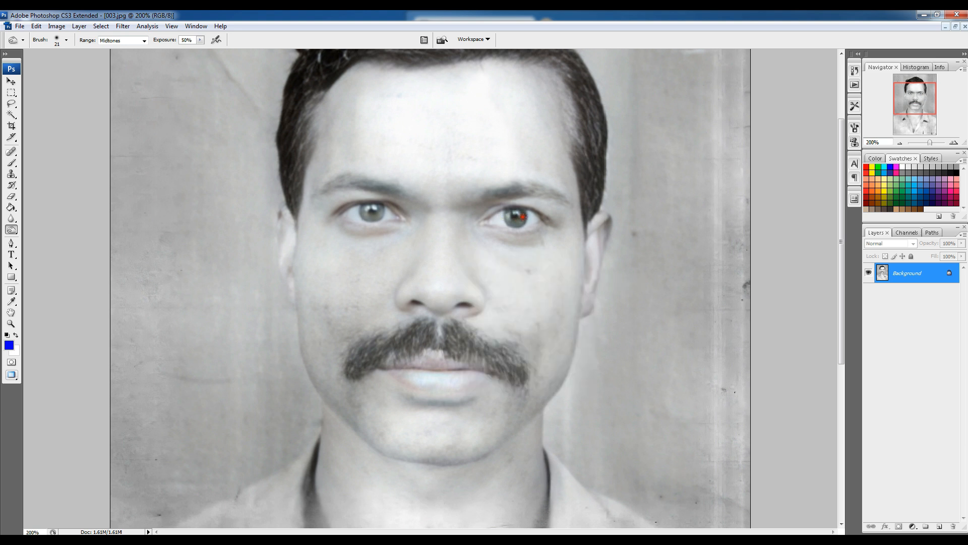
{"action": "mouse_move", "coordinate": [363, 209]}
{"action": "left_mouse_down"}
{"action": "mouse_move", "coordinate": [375, 214]}
{"action": "mouse_move", "coordinate": [362, 184]}
{"action": "mouse_move", "coordinate": [320, 186]}
{"action": "left_mouse_up"}
{"action": "left_click_drag", "start_coordinate": [481, 191], "coordinate": [514, 187]}
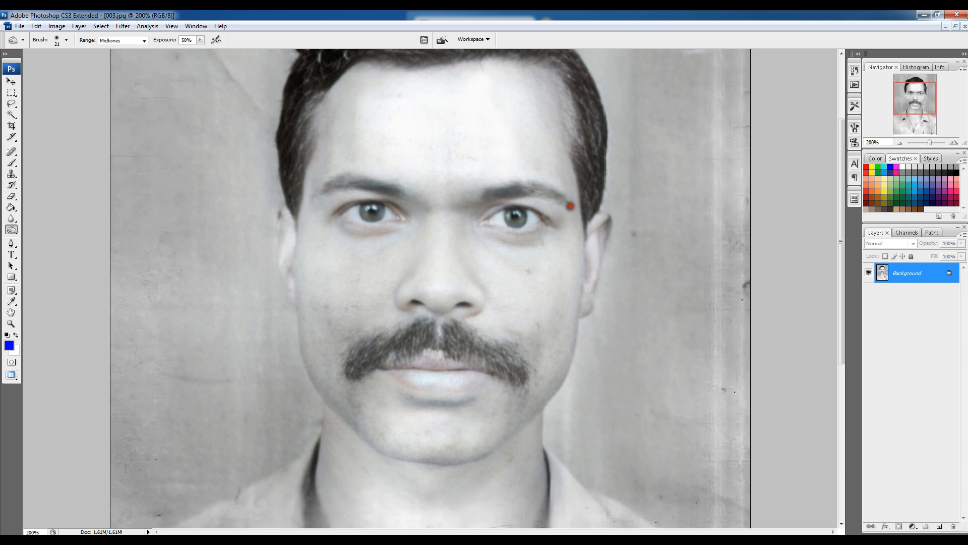
Step: Darken the hair and the moustache using the Burn tool with a 48 px brush
{"action": "scroll", "coordinate": [567, 204], "scroll_direction": "up", "scroll_amount": 3}
{"action": "right_click", "coordinate": [568, 125]}
{"action": "left_click", "coordinate": [602, 144]}
{"action": "mouse_move", "coordinate": [564, 124]}
{"action": "left_mouse_down"}
{"action": "mouse_move", "coordinate": [593, 206]}
{"action": "mouse_move", "coordinate": [571, 140]}
{"action": "mouse_move", "coordinate": [532, 93]}
{"action": "mouse_move", "coordinate": [375, 120]}
{"action": "mouse_move", "coordinate": [455, 132]}
{"action": "mouse_move", "coordinate": [367, 141]}
{"action": "mouse_move", "coordinate": [317, 188]}
{"action": "mouse_move", "coordinate": [298, 226]}
{"action": "mouse_move", "coordinate": [310, 270]}
{"action": "left_mouse_up"}
{"action": "scroll", "coordinate": [483, 103], "scroll_direction": "up", "scroll_amount": 2}
{"action": "scroll", "coordinate": [311, 270], "scroll_direction": "down", "scroll_amount": 4}
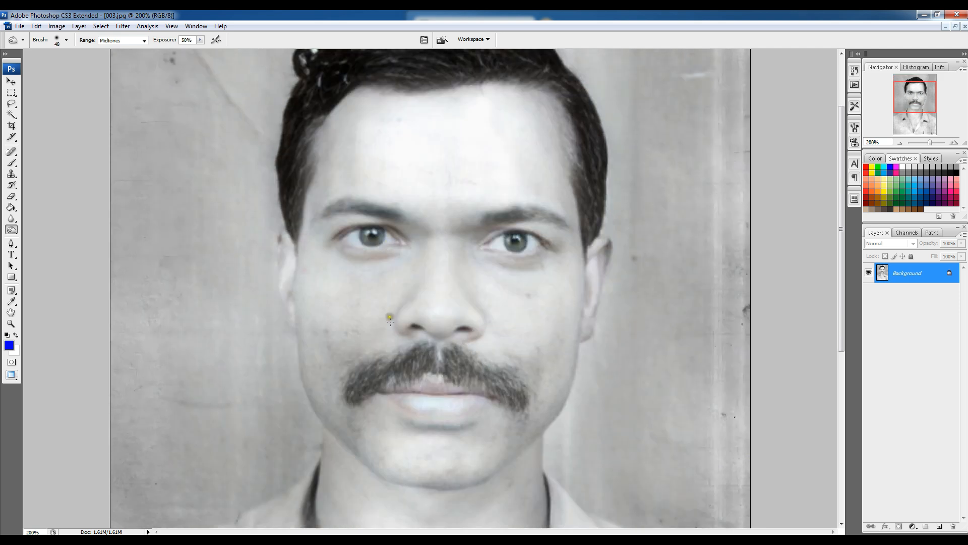
{"action": "mouse_move", "coordinate": [352, 398]}
{"action": "left_mouse_down"}
{"action": "mouse_move", "coordinate": [369, 368]}
{"action": "mouse_move", "coordinate": [435, 341]}
{"action": "mouse_move", "coordinate": [519, 400]}
{"action": "mouse_move", "coordinate": [519, 384]}
{"action": "left_mouse_up"}
{"action": "left_click", "coordinate": [898, 143]}
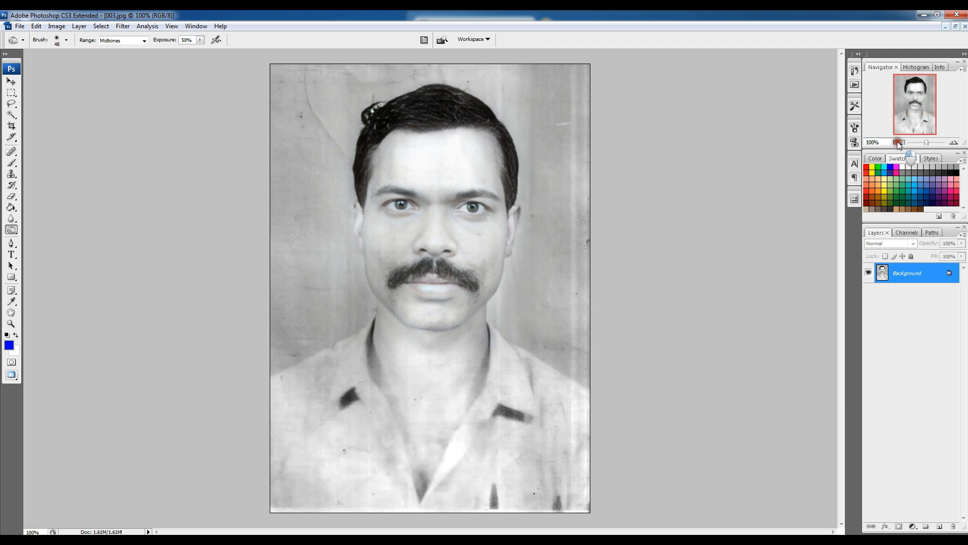
{"action": "left_click", "coordinate": [898, 143]}
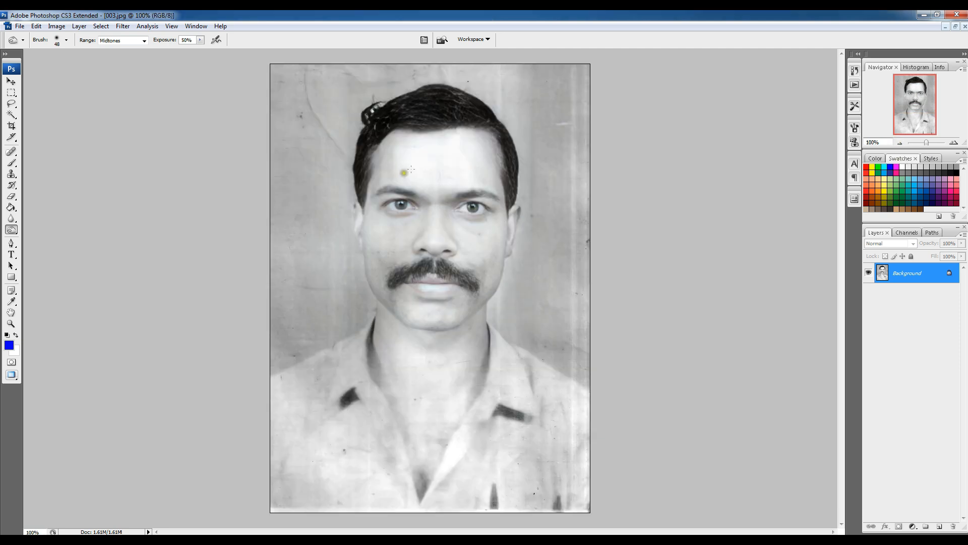
Step: Add an empty layer and a solid colour fill layer in blue 0000ff above the photo
{"action": "key", "text": "r"}
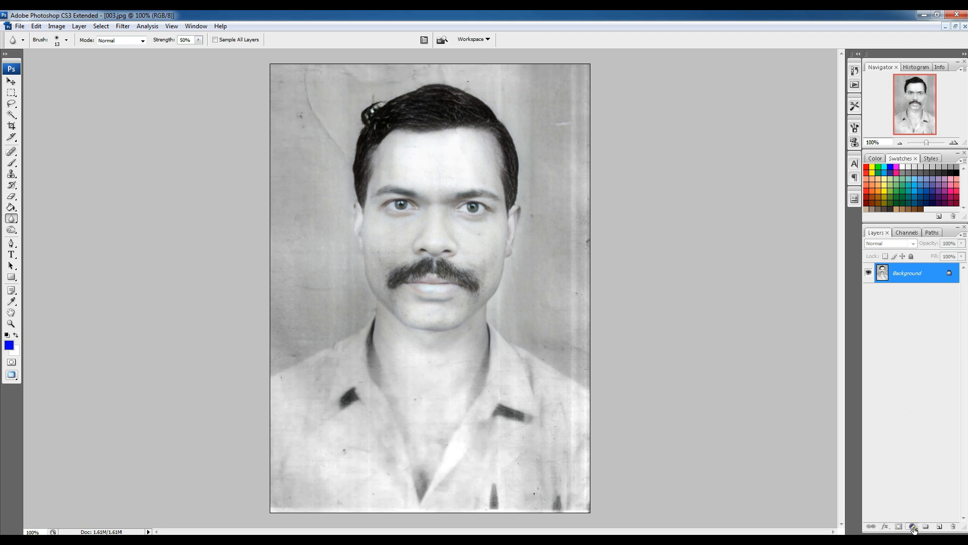
{"action": "left_click", "coordinate": [941, 527]}
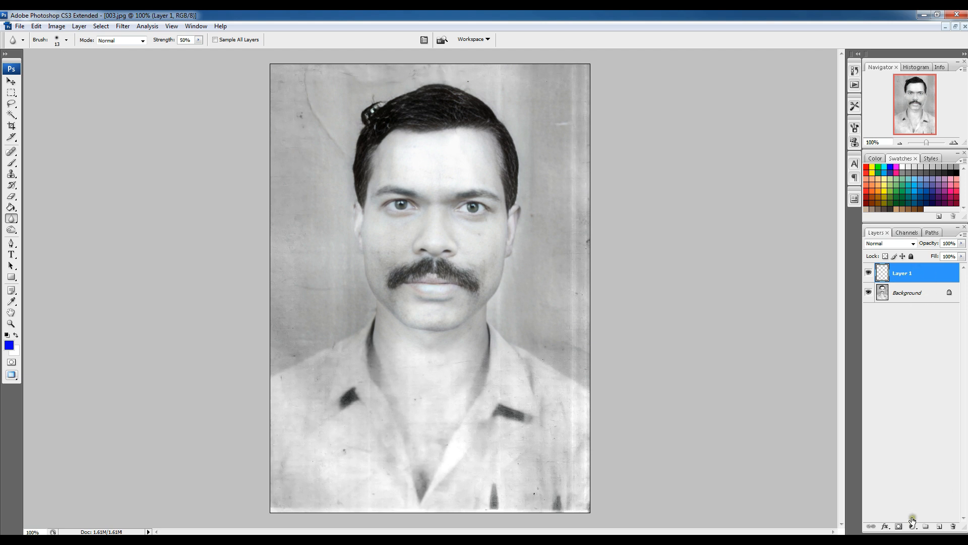
{"action": "left_click", "coordinate": [920, 470]}
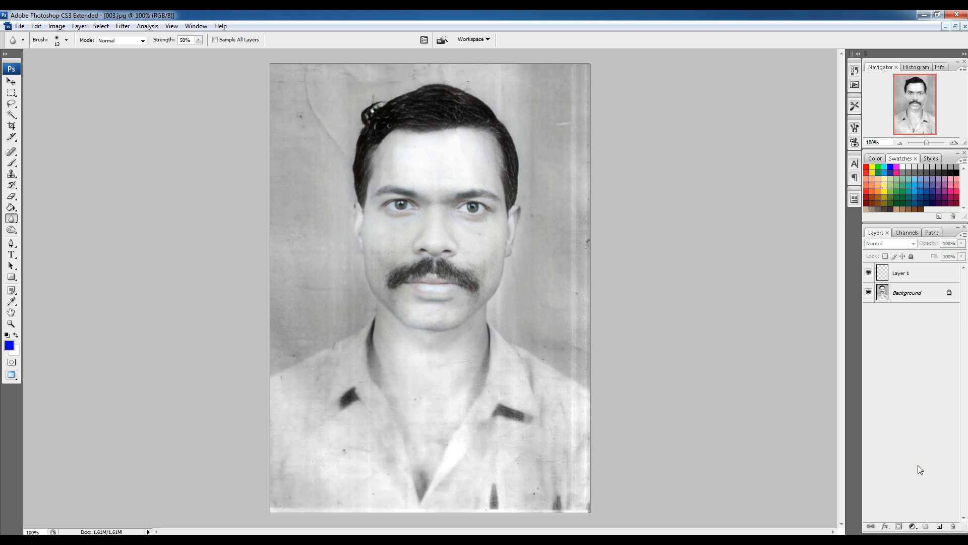
{"action": "left_click", "coordinate": [913, 526]}
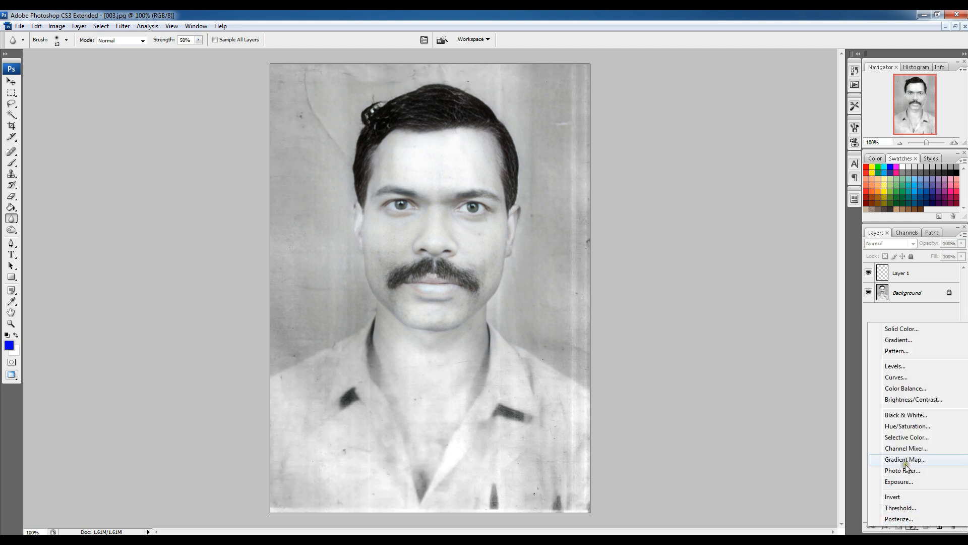
{"action": "left_click", "coordinate": [911, 333]}
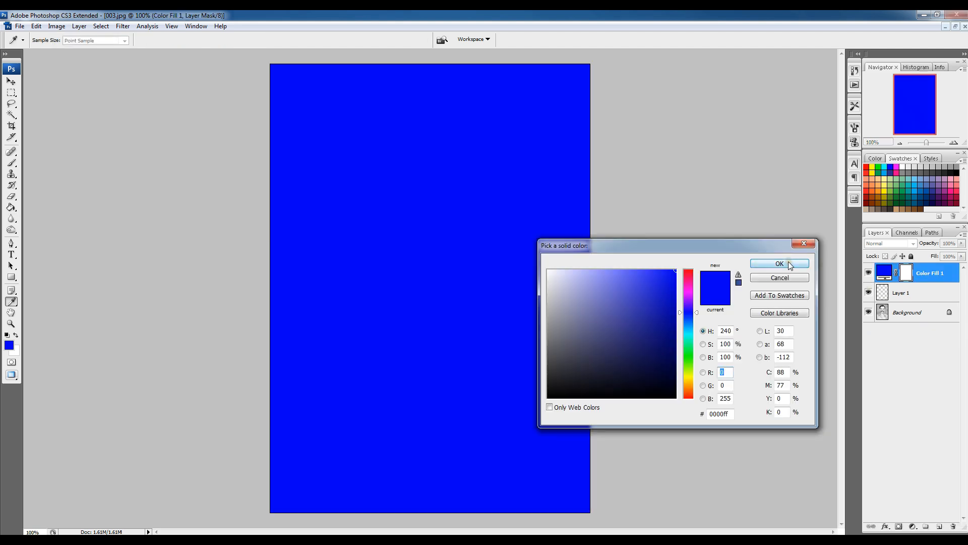
{"action": "left_click", "coordinate": [789, 264]}
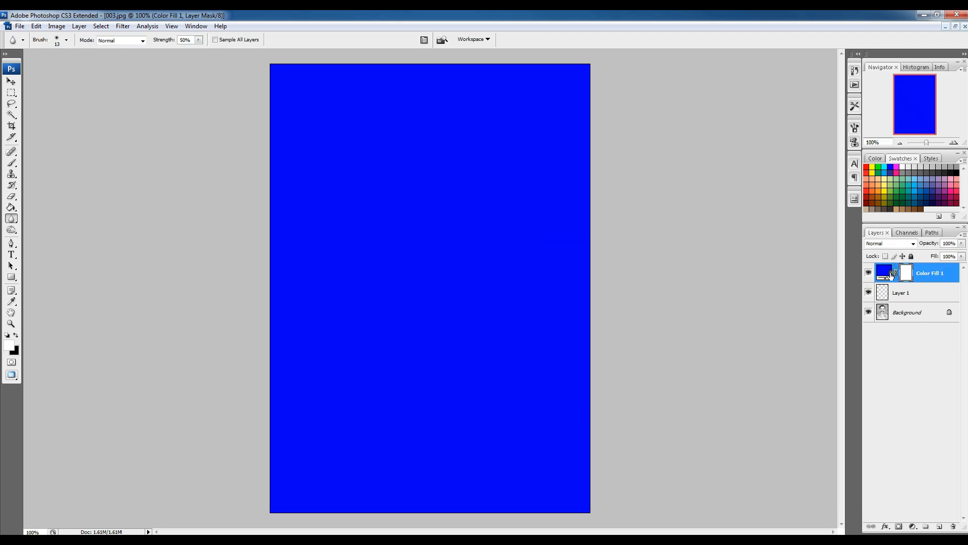
Step: Set the colour fill layer's blend mode to Color and invert its mask to hide the fill
{"action": "left_click", "coordinate": [913, 244]}
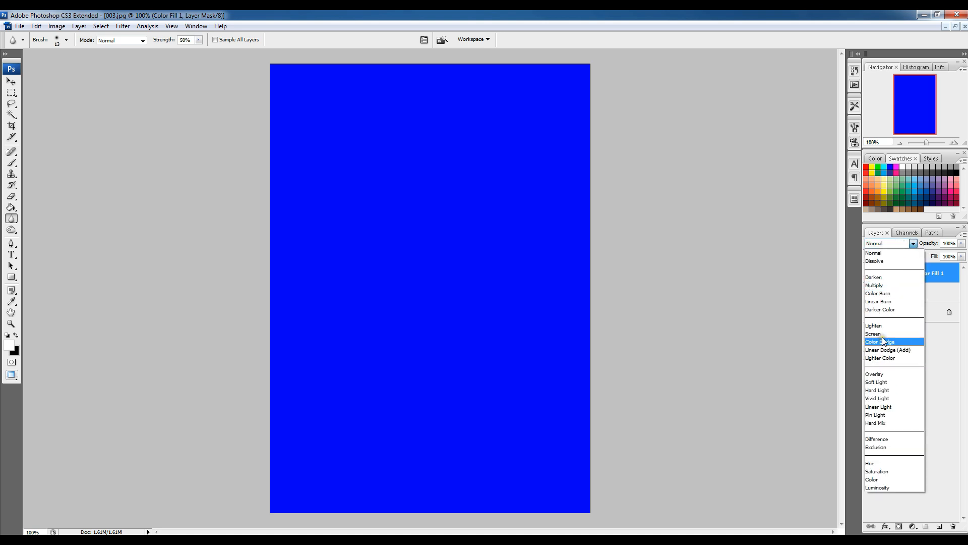
{"action": "left_click", "coordinate": [883, 479]}
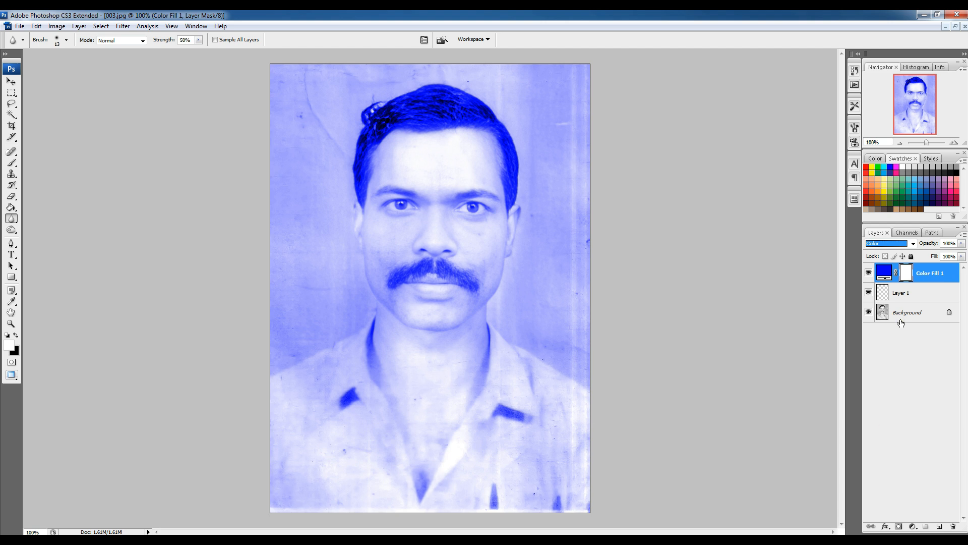
{"action": "key", "text": "ctrl+i"}
{"action": "key", "text": "b"}
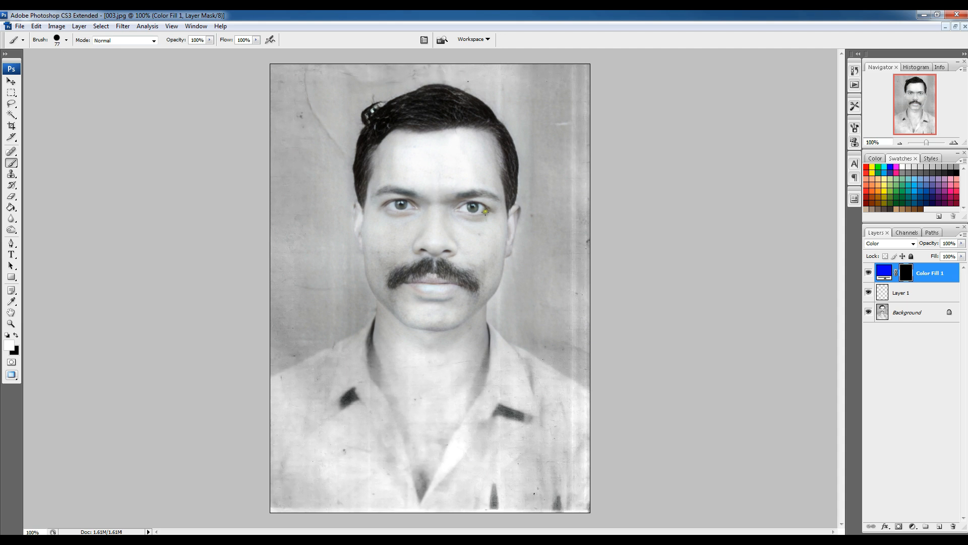
Step: Change the fill layer's colour to a light skin tone, ffdfbd
{"action": "double_click", "coordinate": [884, 274]}
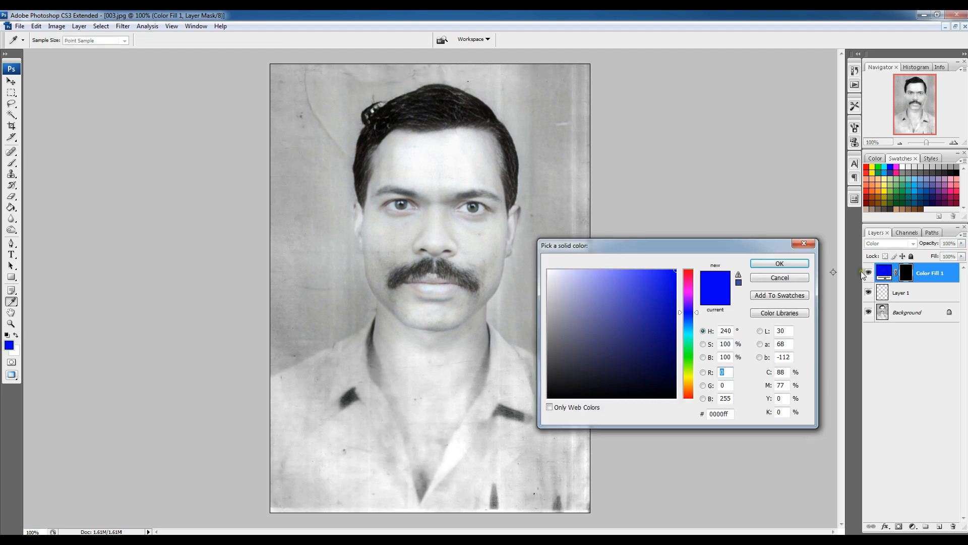
{"action": "left_click_drag", "start_coordinate": [700, 247], "coordinate": [674, 185]}
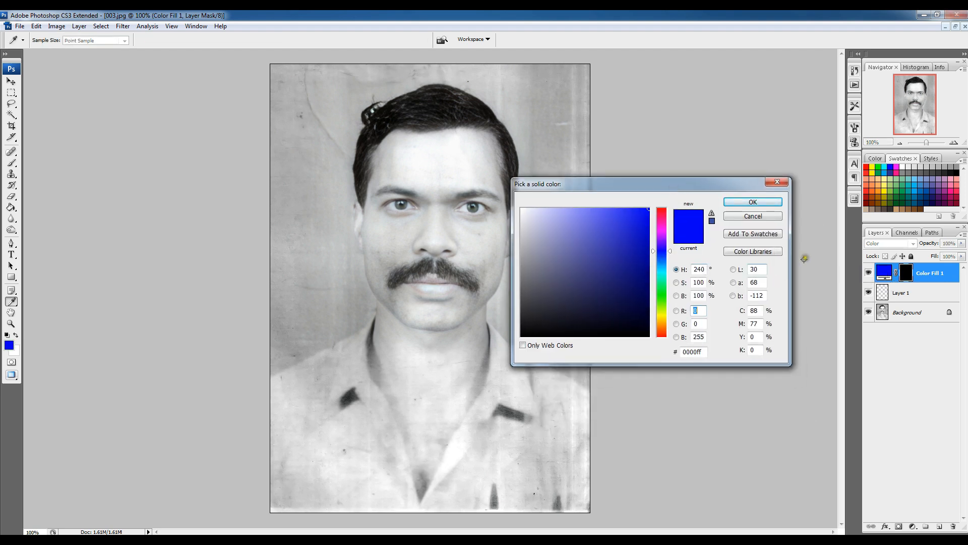
{"action": "left_click", "coordinate": [878, 176]}
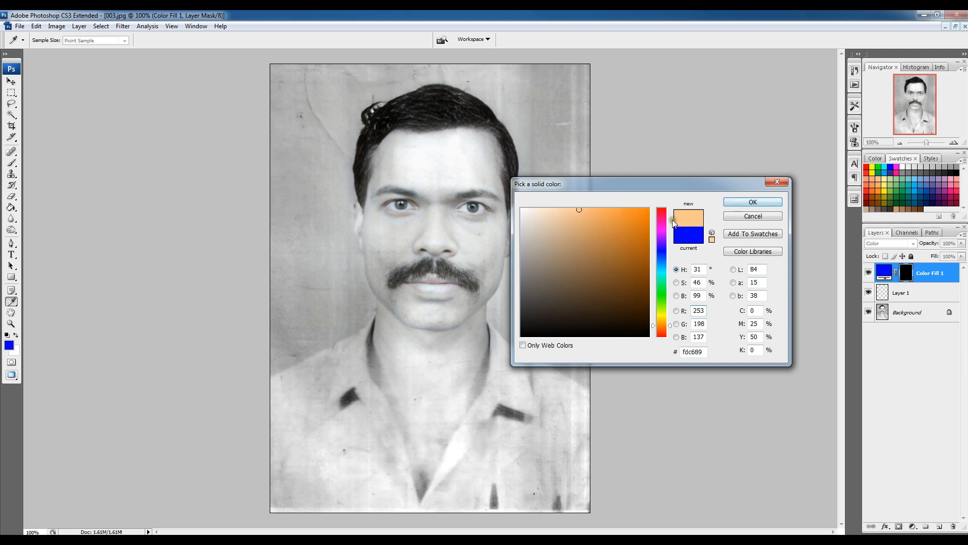
{"action": "left_click", "coordinate": [573, 209]}
{"action": "left_click_drag", "start_coordinate": [572, 209], "coordinate": [554, 206]}
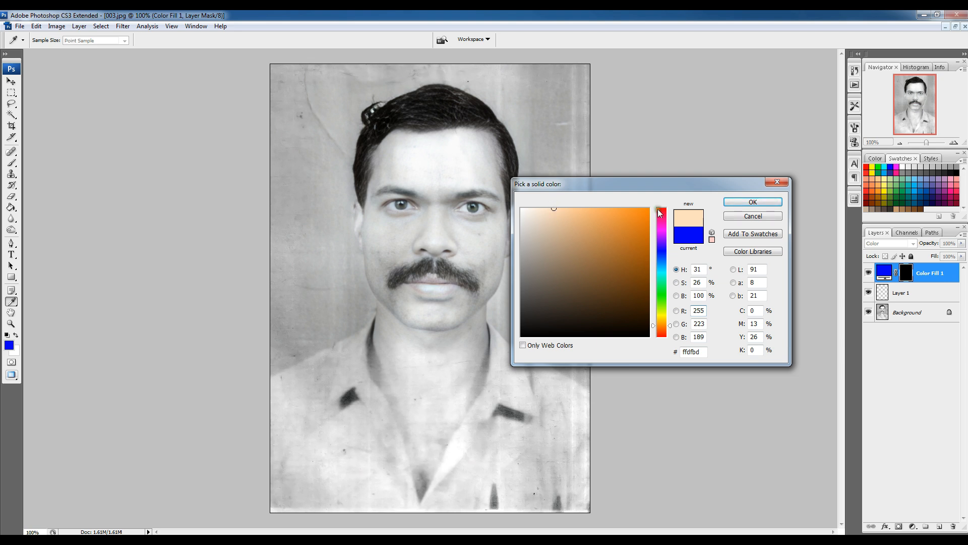
{"action": "left_click", "coordinate": [740, 201]}
Step: Paint white on the fill layer's mask over the forehead and nose to reveal the skin tone
{"action": "key", "text": "b"}
{"action": "key", "text": "d"}
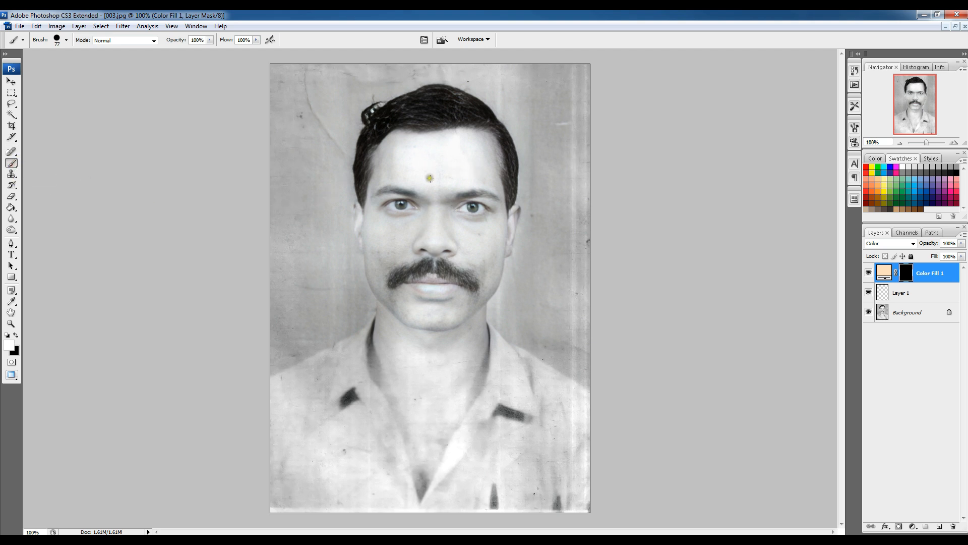
{"action": "mouse_move", "coordinate": [408, 162]}
{"action": "left_mouse_down"}
{"action": "mouse_move", "coordinate": [437, 167]}
{"action": "mouse_move", "coordinate": [427, 165]}
{"action": "mouse_move", "coordinate": [457, 154]}
{"action": "mouse_move", "coordinate": [465, 167]}
{"action": "left_mouse_up"}
{"action": "mouse_move", "coordinate": [465, 167]}
{"action": "left_mouse_down"}
{"action": "mouse_move", "coordinate": [439, 169]}
{"action": "mouse_move", "coordinate": [435, 206]}
{"action": "mouse_move", "coordinate": [464, 243]}
{"action": "left_mouse_up"}
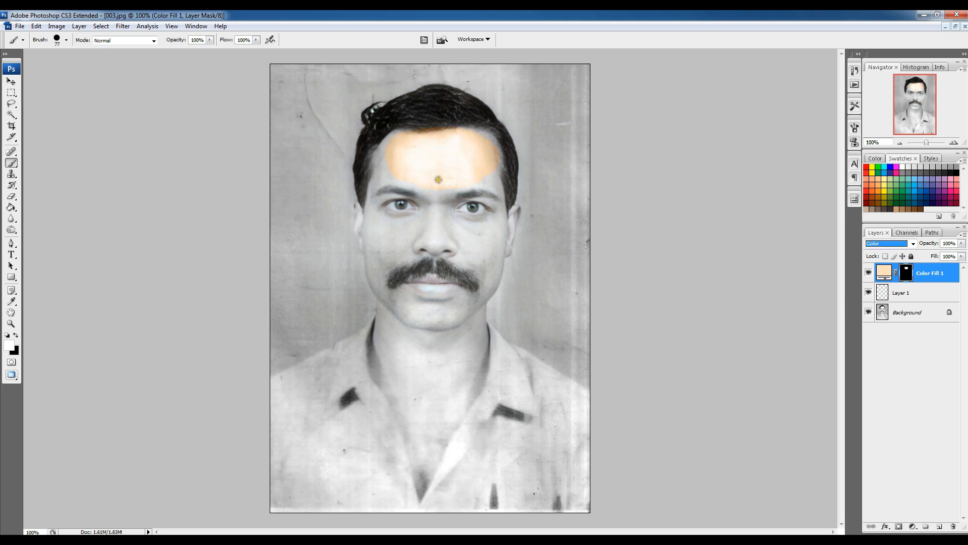
Step: Switch to a soft 83 px brush and reveal the skin tone over the cheeks, eyes and sides of the face
{"action": "right_click", "coordinate": [480, 242]}
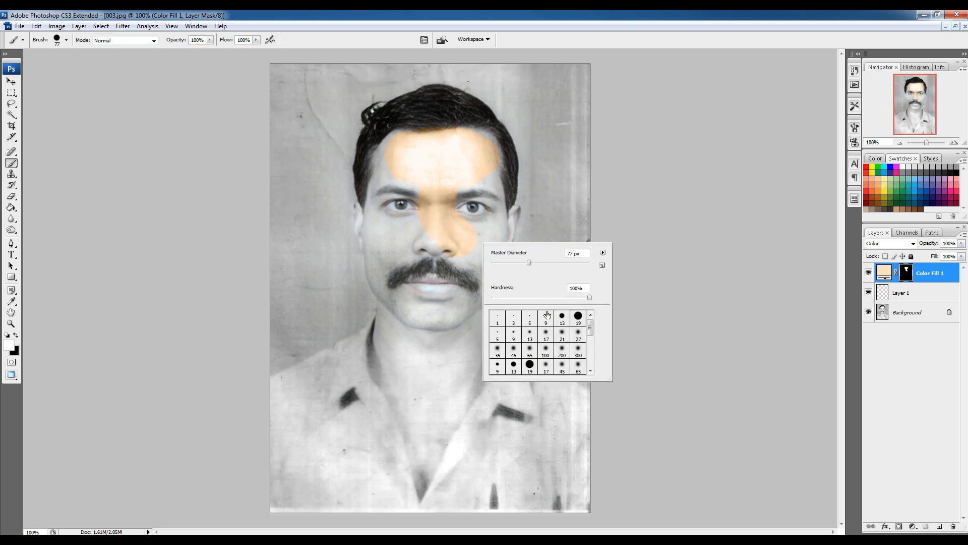
{"action": "left_click", "coordinate": [562, 350]}
{"action": "left_click", "coordinate": [531, 263]}
{"action": "left_click", "coordinate": [953, 143]}
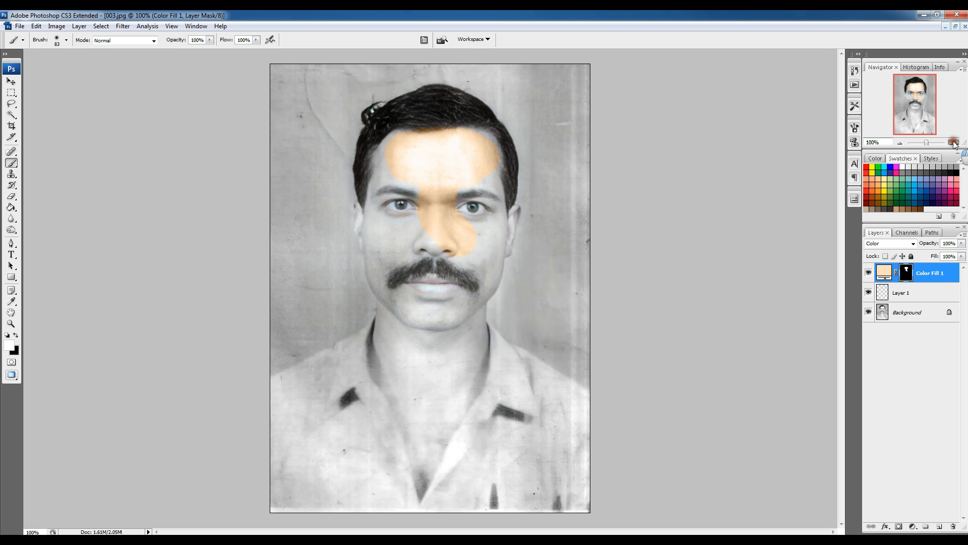
{"action": "left_click", "coordinate": [954, 143]}
{"action": "scroll", "coordinate": [558, 334], "scroll_direction": "up", "scroll_amount": 2}
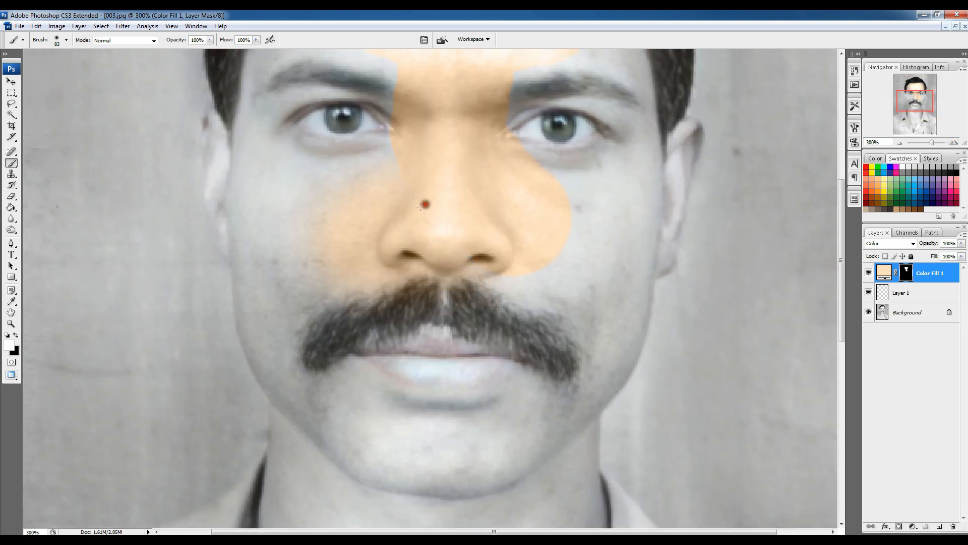
{"action": "mouse_move", "coordinate": [296, 197]}
{"action": "left_mouse_down"}
{"action": "mouse_move", "coordinate": [284, 219]}
{"action": "mouse_move", "coordinate": [299, 227]}
{"action": "mouse_move", "coordinate": [497, 220]}
{"action": "mouse_move", "coordinate": [589, 241]}
{"action": "mouse_move", "coordinate": [560, 170]}
{"action": "mouse_move", "coordinate": [603, 186]}
{"action": "left_mouse_up"}
{"action": "left_click", "coordinate": [900, 142]}
{"action": "scroll", "coordinate": [454, 250], "scroll_direction": "up", "scroll_amount": 3}
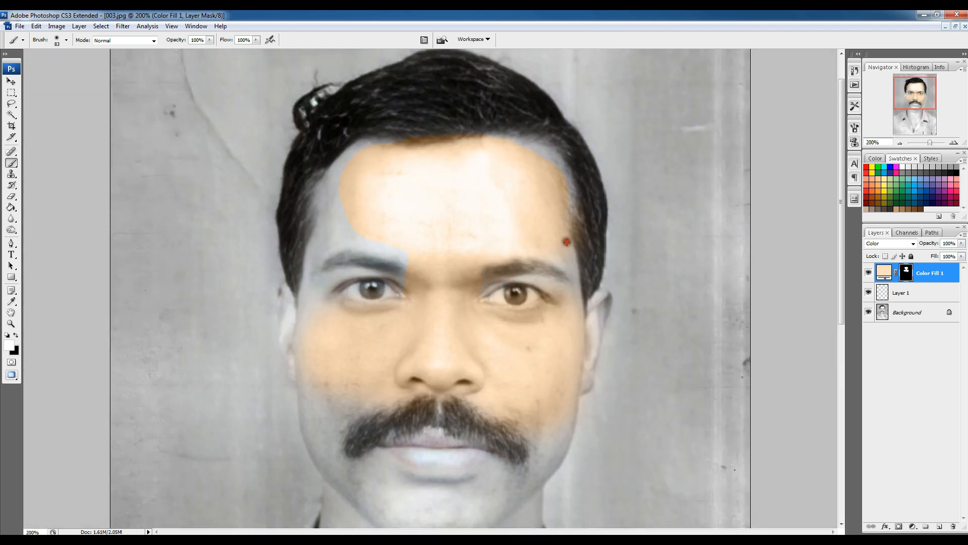
{"action": "scroll", "coordinate": [316, 356], "scroll_direction": "down", "scroll_amount": 3}
{"action": "mouse_move", "coordinate": [324, 413]}
{"action": "left_mouse_down"}
{"action": "mouse_move", "coordinate": [485, 400]}
{"action": "mouse_move", "coordinate": [555, 354]}
{"action": "mouse_move", "coordinate": [592, 243]}
{"action": "left_mouse_up"}
Step: Paint the mask over the chin, neck and open collar area to reveal the skin tone there
{"action": "scroll", "coordinate": [364, 192], "scroll_direction": "down", "scroll_amount": 2}
{"action": "scroll", "coordinate": [364, 192], "scroll_direction": "down", "scroll_amount": 1}
{"action": "left_click_drag", "start_coordinate": [328, 348], "coordinate": [387, 417]}
{"action": "left_click_drag", "start_coordinate": [492, 357], "coordinate": [473, 424]}
{"action": "scroll", "coordinate": [473, 424], "scroll_direction": "down", "scroll_amount": 1}
{"action": "mouse_move", "coordinate": [397, 371]}
{"action": "left_mouse_down"}
{"action": "mouse_move", "coordinate": [497, 362]}
{"action": "mouse_move", "coordinate": [428, 402]}
{"action": "left_mouse_up"}
{"action": "scroll", "coordinate": [497, 362], "scroll_direction": "down", "scroll_amount": 1}
{"action": "scroll", "coordinate": [496, 362], "scroll_direction": "down", "scroll_amount": 1}
{"action": "scroll", "coordinate": [428, 401], "scroll_direction": "up", "scroll_amount": 5}
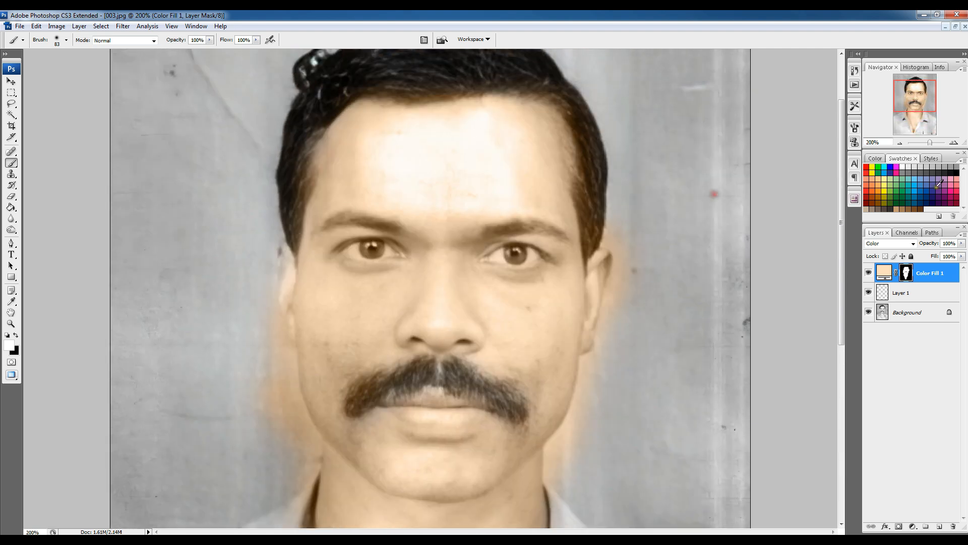
Step: Reveal the skin tone over the uncoloured ear at the image's left and check the coloured face
{"action": "double_click", "coordinate": [899, 143]}
{"action": "left_click", "coordinate": [953, 142]}
{"action": "left_click", "coordinate": [953, 143]}
{"action": "left_click_drag", "start_coordinate": [267, 118], "coordinate": [273, 166]}
{"action": "left_click", "coordinate": [900, 143]}
{"action": "left_click", "coordinate": [900, 143]}
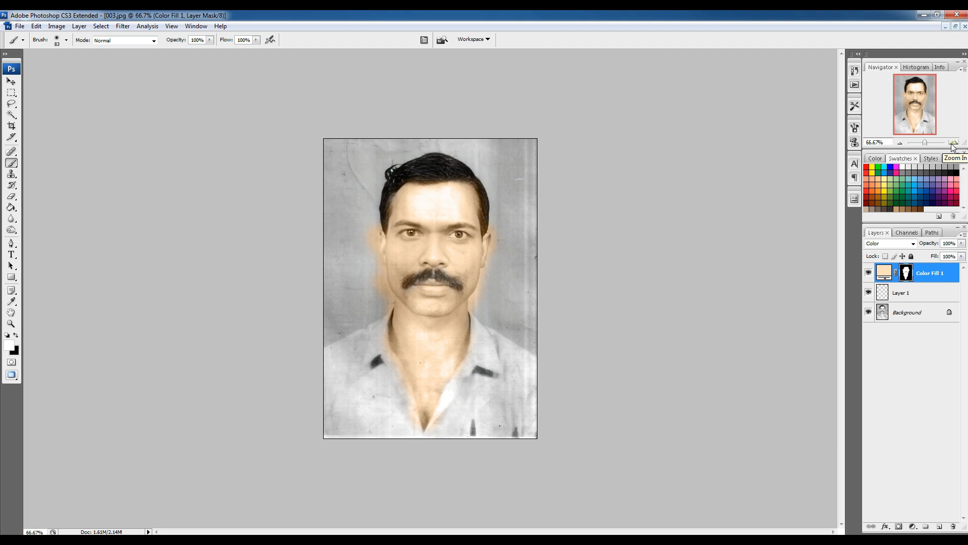
{"action": "left_click", "coordinate": [952, 144]}
{"action": "left_click", "coordinate": [952, 144]}
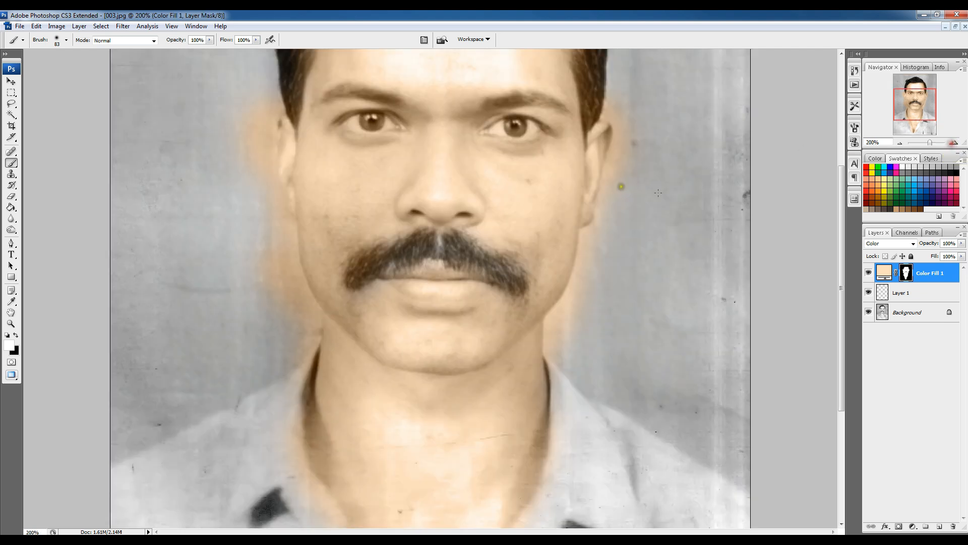
{"action": "left_click", "coordinate": [900, 142]}
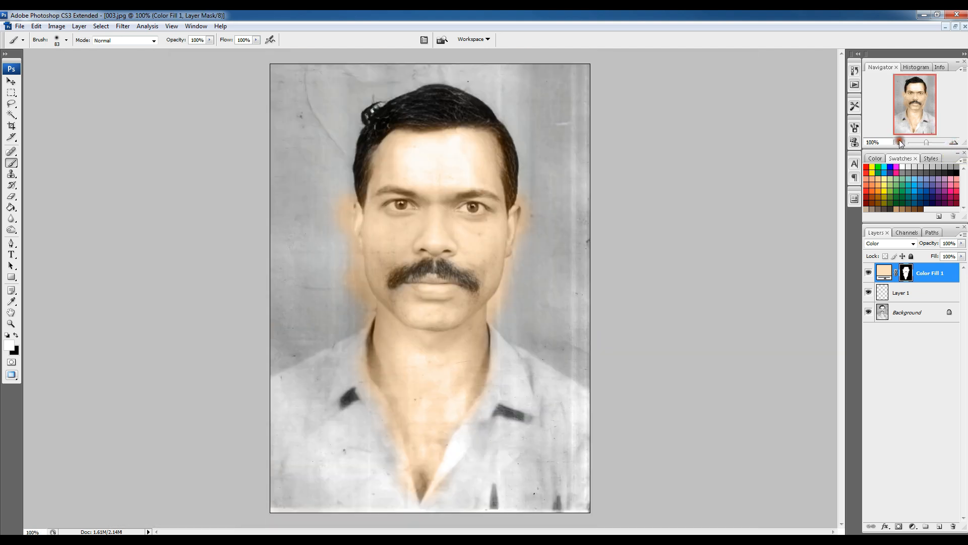
Step: Change the skin-tone fill layer's colour to a deeper orange, fdcd99
{"action": "double_click", "coordinate": [884, 272]}
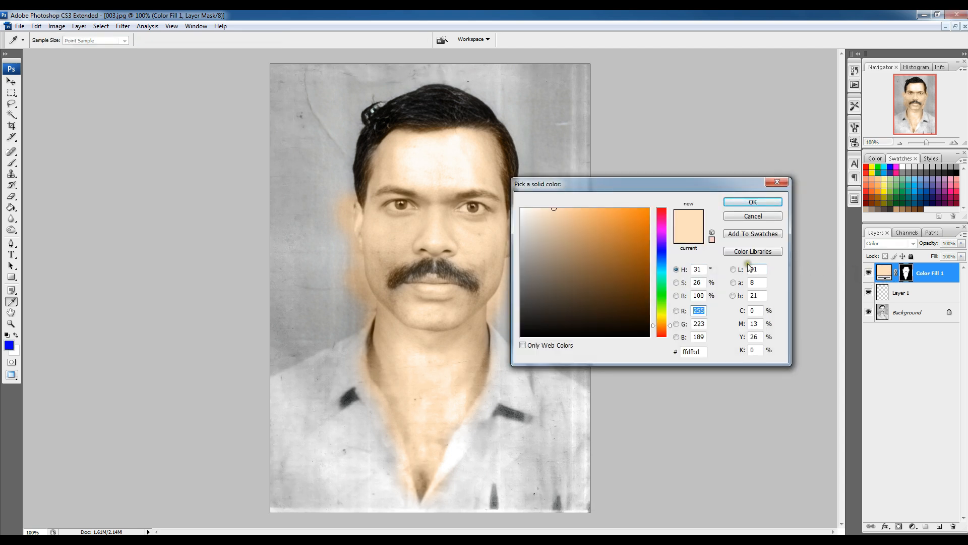
{"action": "left_click_drag", "start_coordinate": [630, 226], "coordinate": [633, 270]}
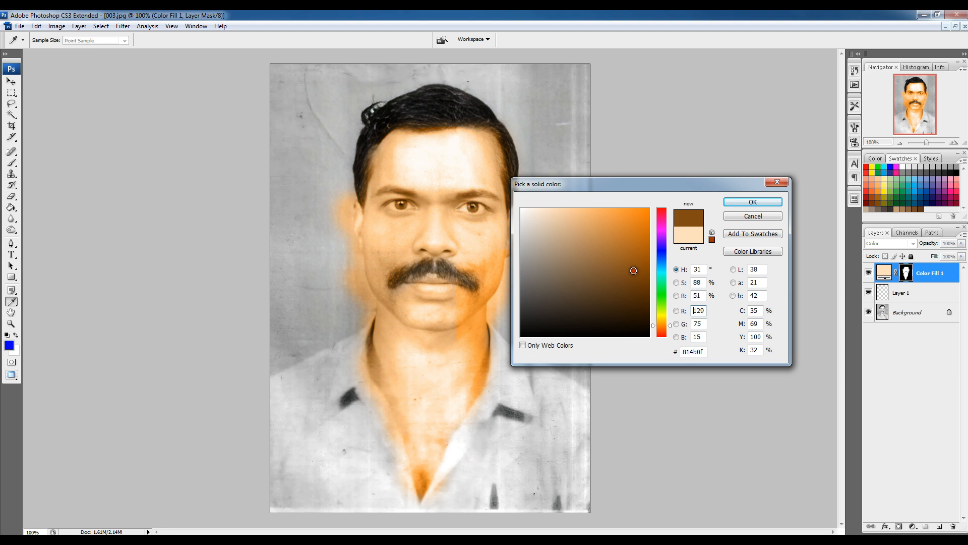
{"action": "mouse_move", "coordinate": [574, 299]}
{"action": "left_mouse_down"}
{"action": "mouse_move", "coordinate": [581, 223]}
{"action": "mouse_move", "coordinate": [571, 215]}
{"action": "mouse_move", "coordinate": [584, 209]}
{"action": "mouse_move", "coordinate": [571, 209]}
{"action": "left_mouse_up"}
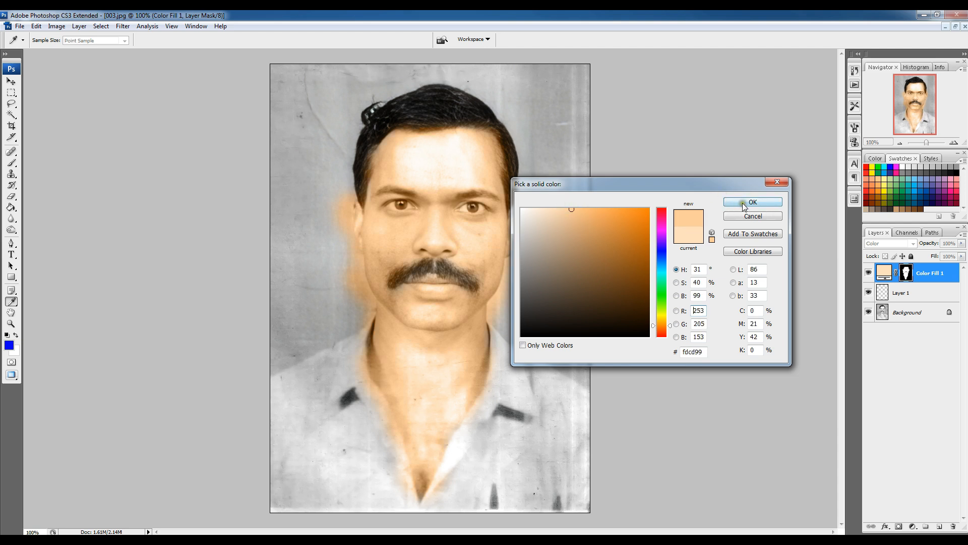
{"action": "left_click", "coordinate": [743, 202]}
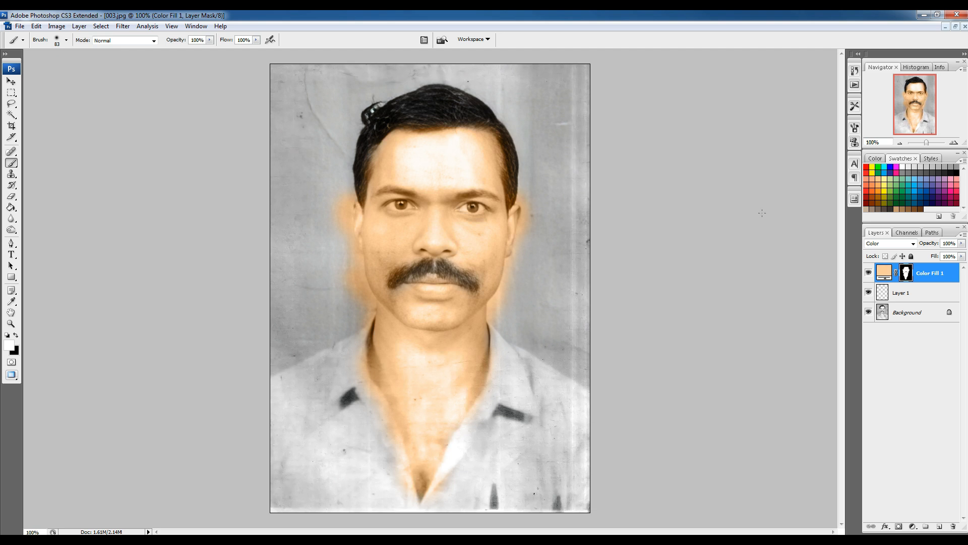
Step: Erase the skin tone from the eye at the image's left on the fill layer's mask with a 29 px eraser
{"action": "scroll", "coordinate": [474, 175], "scroll_direction": "up", "scroll_amount": 1}
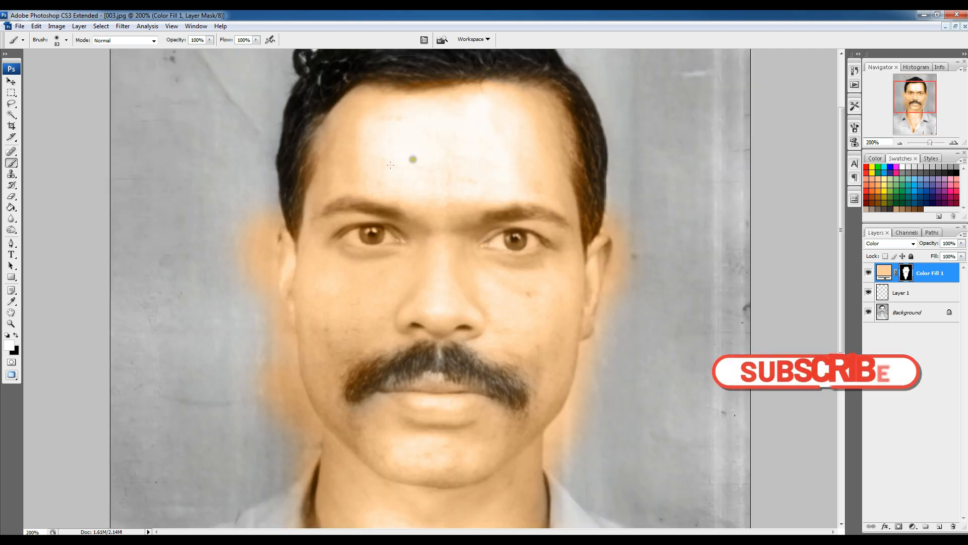
{"action": "scroll", "coordinate": [413, 159], "scroll_direction": "up", "scroll_amount": 1}
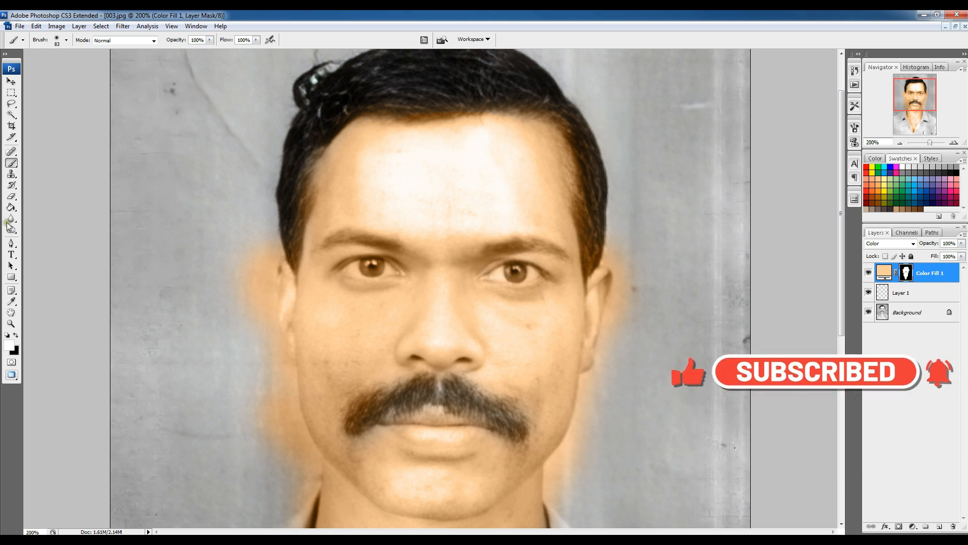
{"action": "left_click", "coordinate": [11, 196]}
{"action": "right_click", "coordinate": [431, 318]}
{"action": "left_click", "coordinate": [499, 408]}
{"action": "left_click", "coordinate": [464, 338]}
{"action": "left_click_drag", "start_coordinate": [354, 271], "coordinate": [387, 268]}
{"action": "mouse_move", "coordinate": [360, 269]}
{"action": "left_mouse_down"}
{"action": "mouse_move", "coordinate": [349, 270]}
{"action": "mouse_move", "coordinate": [390, 271]}
{"action": "left_mouse_up"}
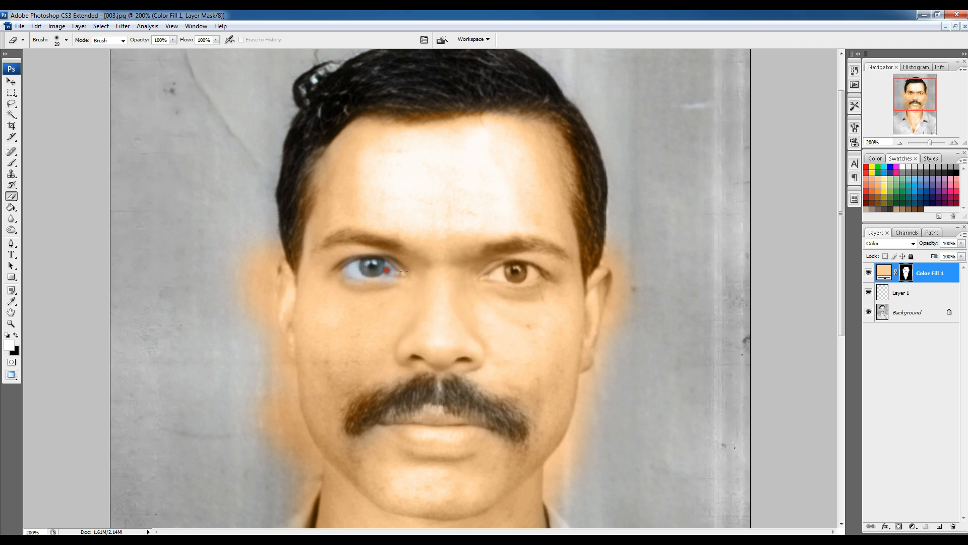
Step: Undo the first erasing stroke over the eye at the image's right and erase its skin tone with an adjusted eraser
{"action": "mouse_move", "coordinate": [490, 273]}
{"action": "left_mouse_down"}
{"action": "mouse_move", "coordinate": [531, 271]}
{"action": "mouse_move", "coordinate": [510, 276]}
{"action": "mouse_move", "coordinate": [487, 253]}
{"action": "mouse_move", "coordinate": [540, 242]}
{"action": "mouse_move", "coordinate": [566, 252]}
{"action": "mouse_move", "coordinate": [540, 280]}
{"action": "left_mouse_up"}
{"action": "key", "text": "ctrl+z"}
{"action": "right_click", "coordinate": [525, 259]}
{"action": "left_click_drag", "start_coordinate": [486, 248], "coordinate": [569, 261]}
Step: Erase the skin tone from the whole moustache with a 26 px eraser
{"action": "scroll", "coordinate": [520, 300], "scroll_direction": "down", "scroll_amount": 2}
{"action": "right_click", "coordinate": [454, 346]}
{"action": "left_click_drag", "start_coordinate": [469, 368], "coordinate": [472, 369]}
{"action": "left_click_drag", "start_coordinate": [367, 368], "coordinate": [358, 379]}
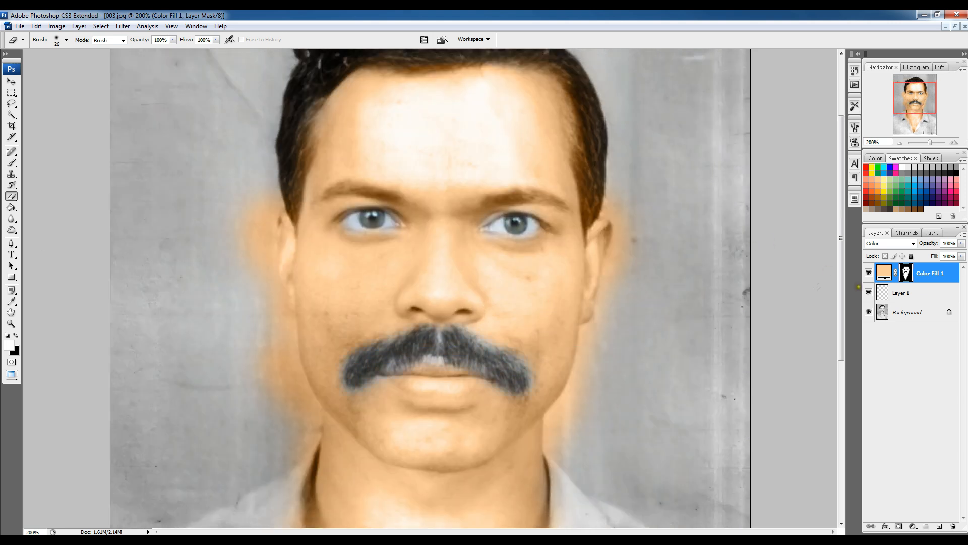
Step: Reveal the skin tone along the moustache's edges and upper lip with a 44 px brush
{"action": "left_click", "coordinate": [12, 164]}
{"action": "right_click", "coordinate": [527, 336]}
{"action": "left_click_drag", "start_coordinate": [577, 356], "coordinate": [550, 356]}
{"action": "mouse_move", "coordinate": [461, 326]}
{"action": "left_mouse_down"}
{"action": "mouse_move", "coordinate": [497, 341]}
{"action": "mouse_move", "coordinate": [501, 411]}
{"action": "mouse_move", "coordinate": [368, 387]}
{"action": "left_mouse_up"}
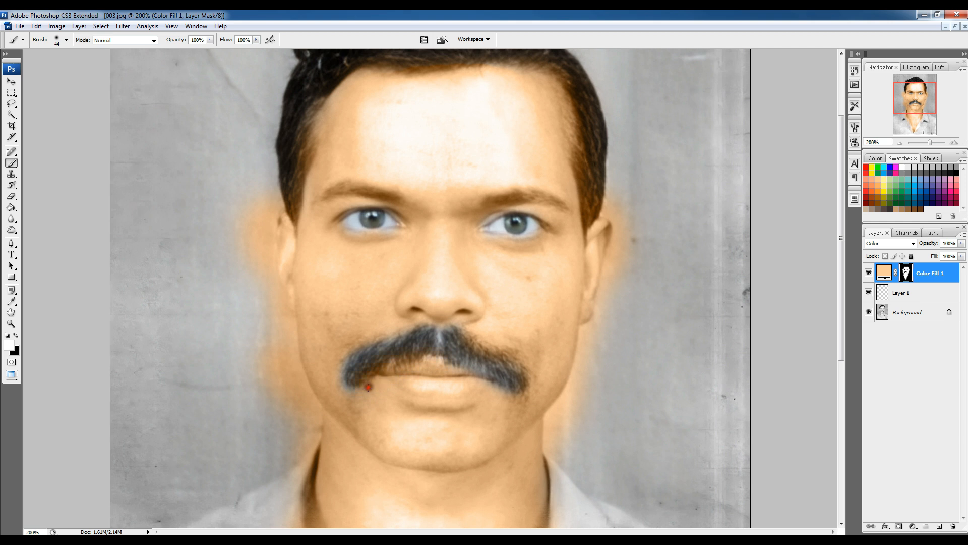
Step: Compare the portrait with the coloured reference picture open in Microsoft Office Picture Manager, and return to the enlarged face
{"action": "double_click", "coordinate": [900, 143]}
{"action": "left_click_drag", "start_coordinate": [545, 15], "coordinate": [603, 418]}
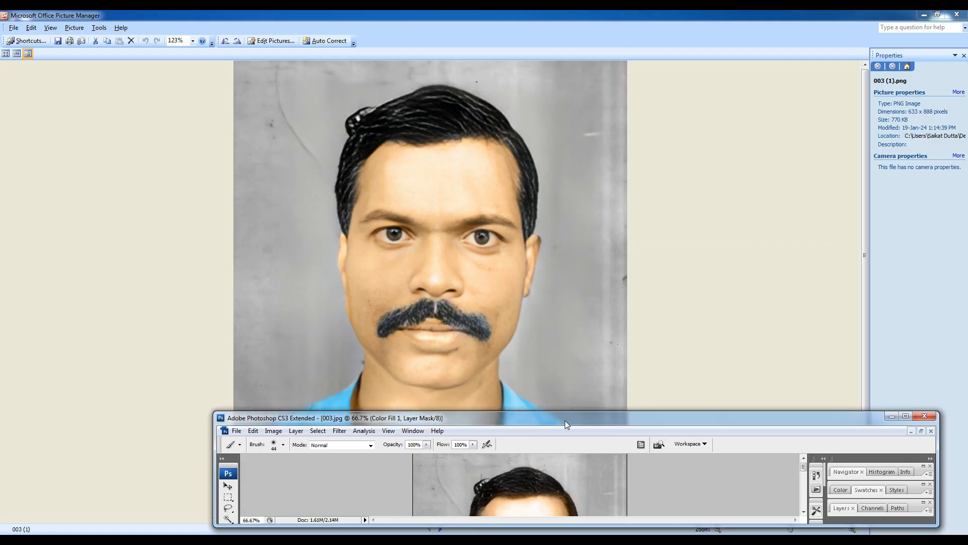
{"action": "double_click", "coordinate": [565, 420]}
{"action": "key", "text": "ctrl+plus"}
{"action": "key", "text": "ctrl+plus"}
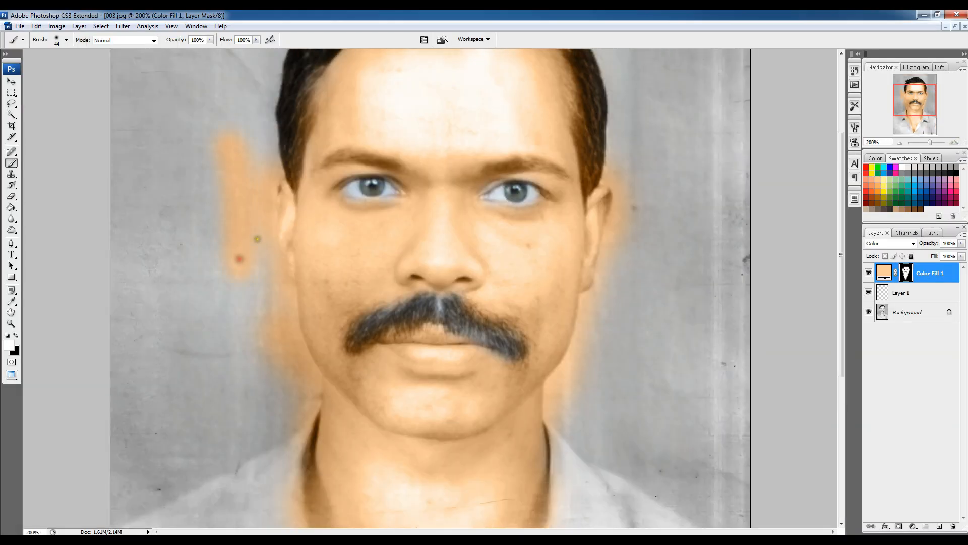
Step: Erase the skin tint from the hair at both temples with the 26 px eraser
{"action": "key", "text": "e"}
{"action": "scroll", "coordinate": [306, 144], "scroll_direction": "up", "scroll_amount": 3}
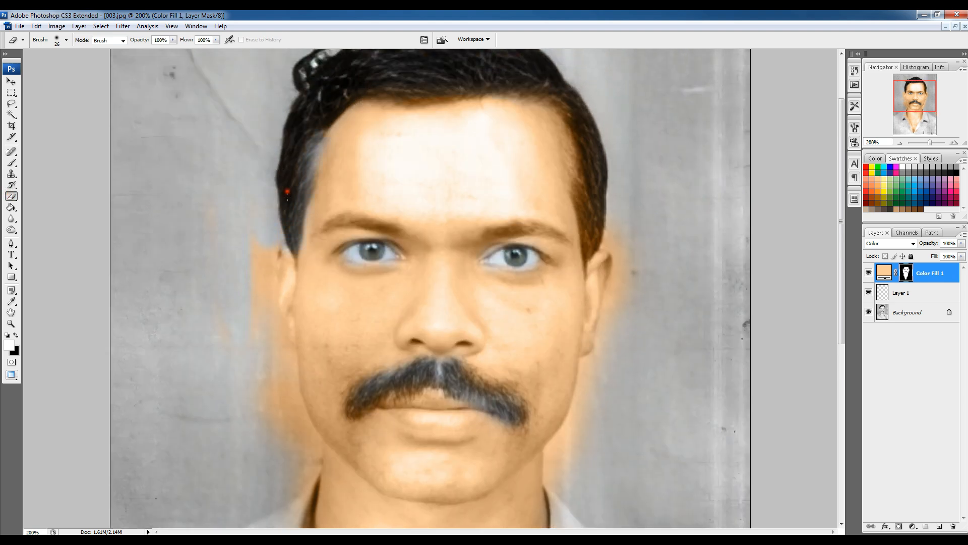
{"action": "scroll", "coordinate": [287, 192], "scroll_direction": "up", "scroll_amount": 3}
{"action": "scroll", "coordinate": [306, 240], "scroll_direction": "down", "scroll_amount": 3}
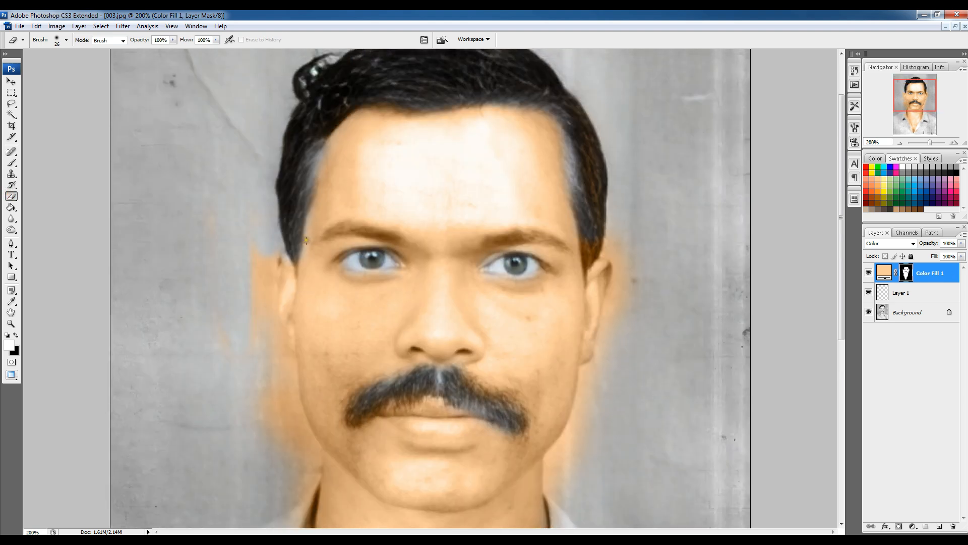
Step: Erase the skin tone spilling onto the background and shirt around the ears, jaw, neck and collar with a 47 px eraser
{"action": "scroll", "coordinate": [309, 218], "scroll_direction": "down", "scroll_amount": 5}
{"action": "key", "text": "bracketright"}
{"action": "key", "text": "bracketright"}
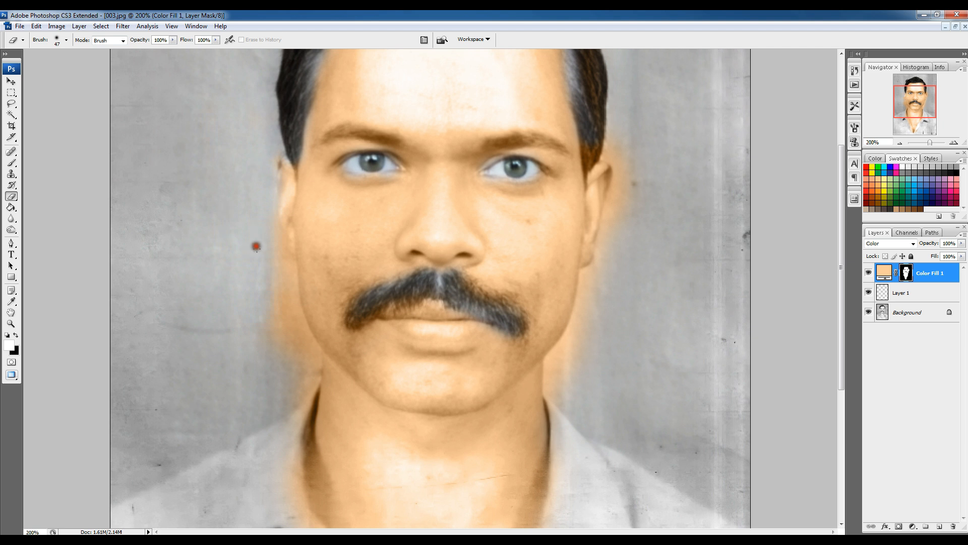
{"action": "scroll", "coordinate": [297, 363], "scroll_direction": "down", "scroll_amount": 12}
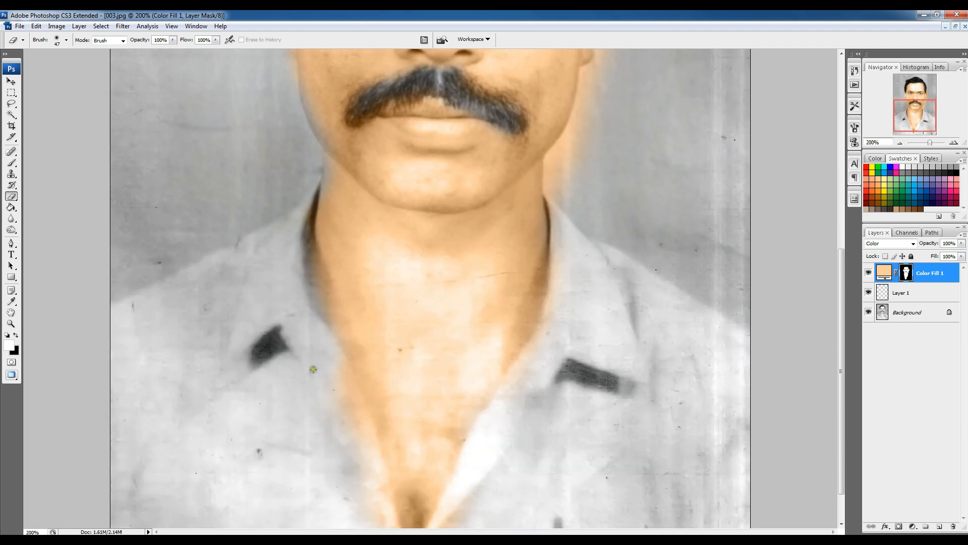
{"action": "scroll", "coordinate": [440, 473], "scroll_direction": "up", "scroll_amount": 10}
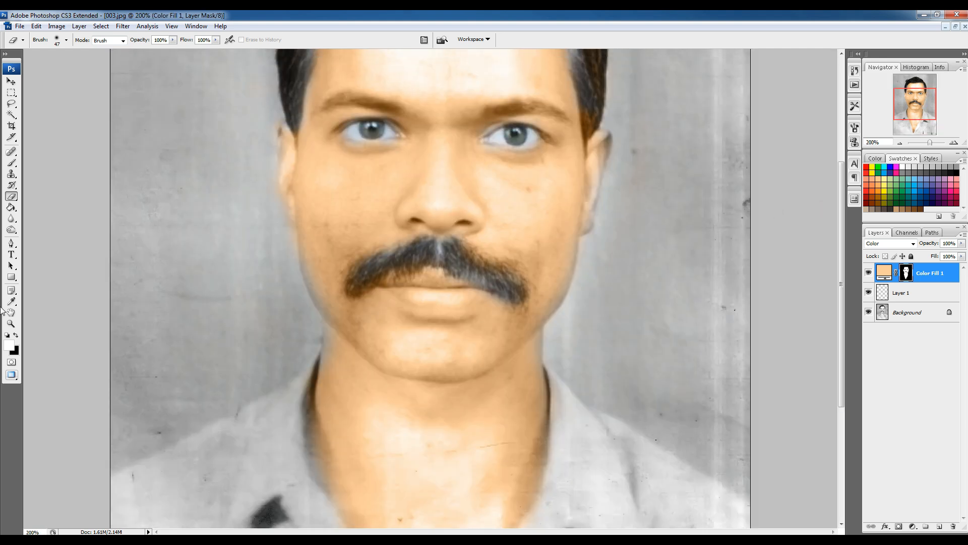
Step: Reveal the skin tone over the forehead's edges and both ears with a 28 px brush
{"action": "left_click_drag", "start_coordinate": [911, 113], "coordinate": [910, 98]}
{"action": "left_click", "coordinate": [12, 163]}
{"action": "right_click", "coordinate": [350, 231]}
{"action": "left_click", "coordinate": [371, 253]}
{"action": "left_click", "coordinate": [319, 267]}
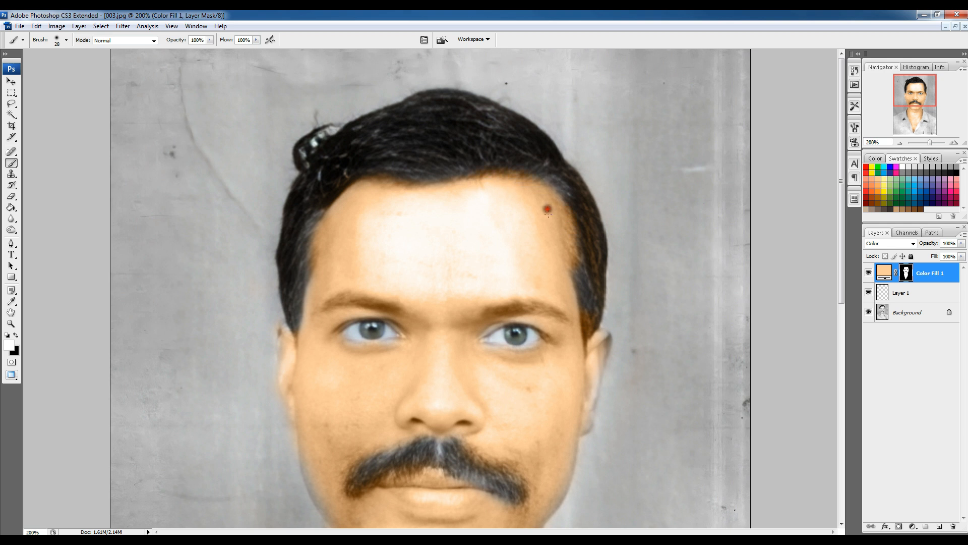
{"action": "scroll", "coordinate": [274, 291], "scroll_direction": "down", "scroll_amount": 4}
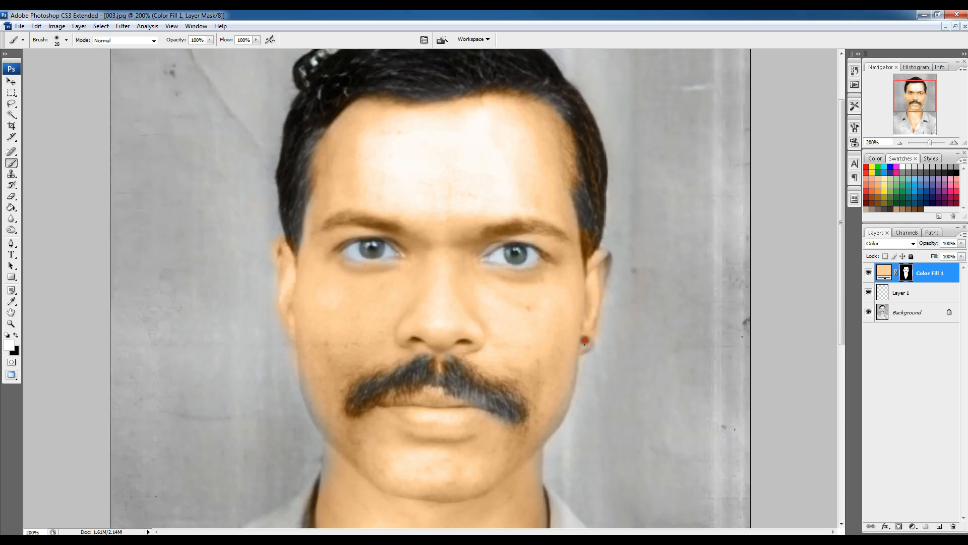
{"action": "scroll", "coordinate": [559, 179], "scroll_direction": "up", "scroll_amount": 3}
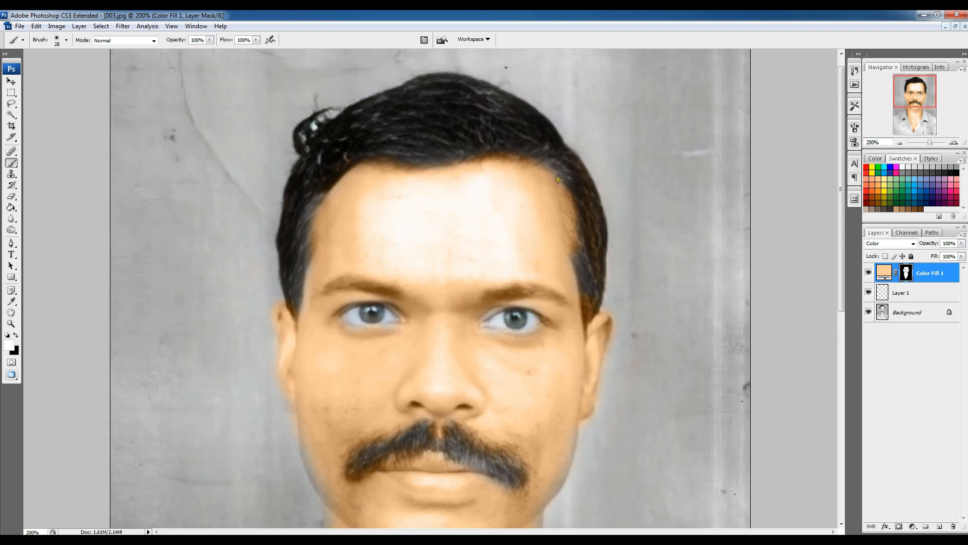
Step: Erase the remaining skin tint from the hair at the image's right and check the whole portrait
{"action": "key", "text": "e"}
{"action": "key", "text": "ctrl+minus"}
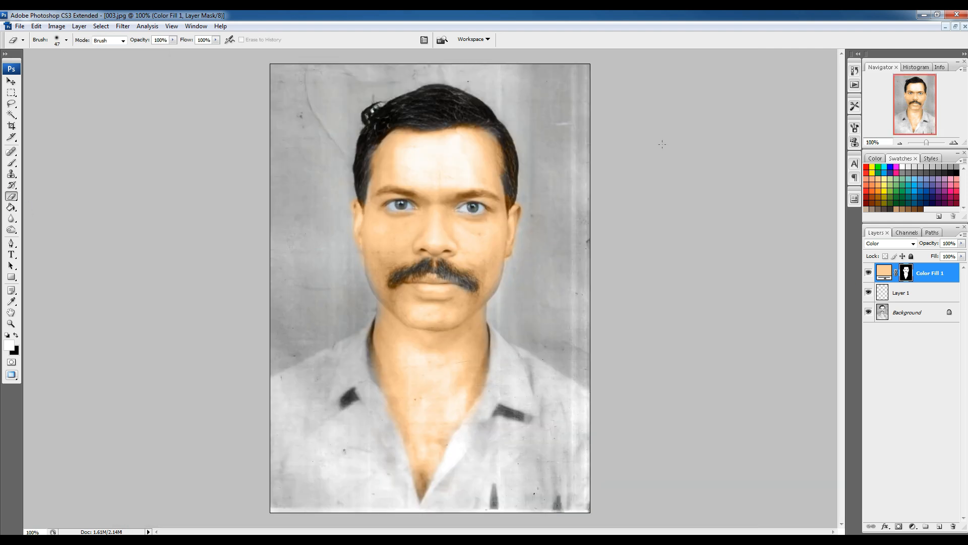
{"action": "key", "text": "b"}
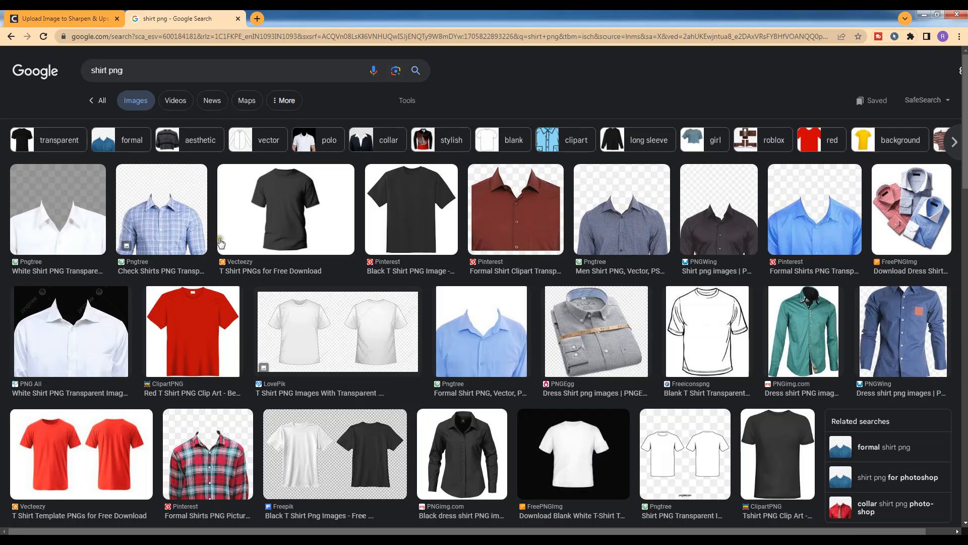
Step: Browse the Google image results for "shirt png" and choose the Pngtree blue check shirt
{"action": "scroll", "coordinate": [356, 281], "scroll_direction": "down", "scroll_amount": 1}
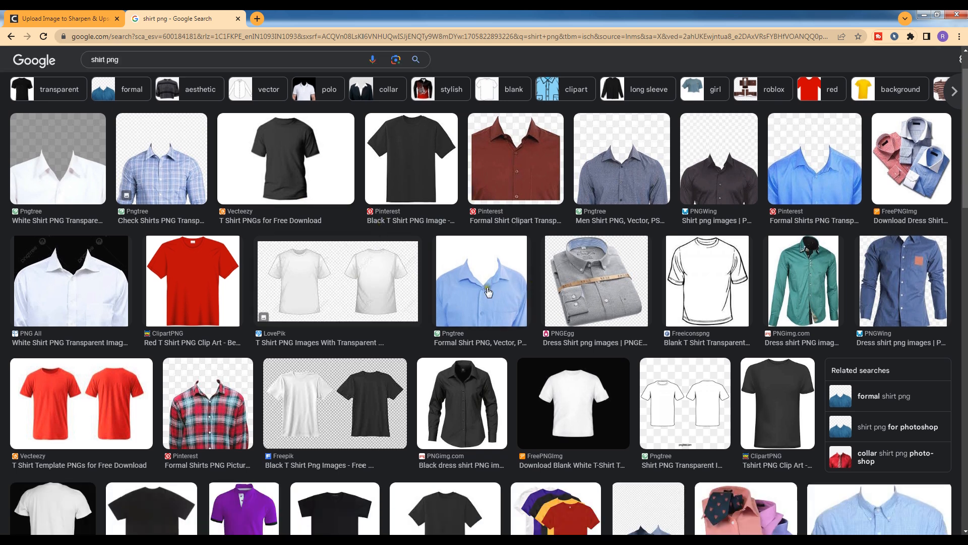
{"action": "scroll", "coordinate": [493, 293], "scroll_direction": "down", "scroll_amount": 3}
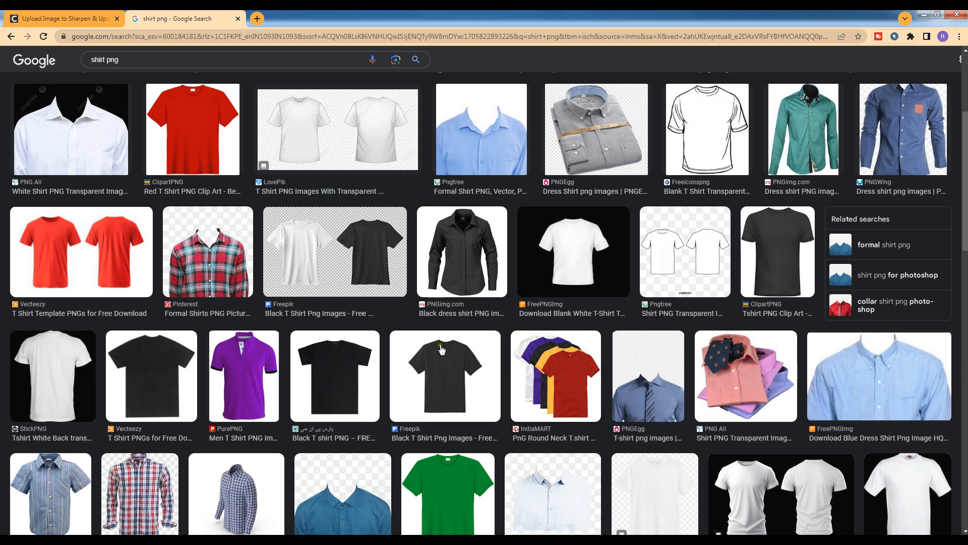
{"action": "scroll", "coordinate": [444, 347], "scroll_direction": "down", "scroll_amount": 3}
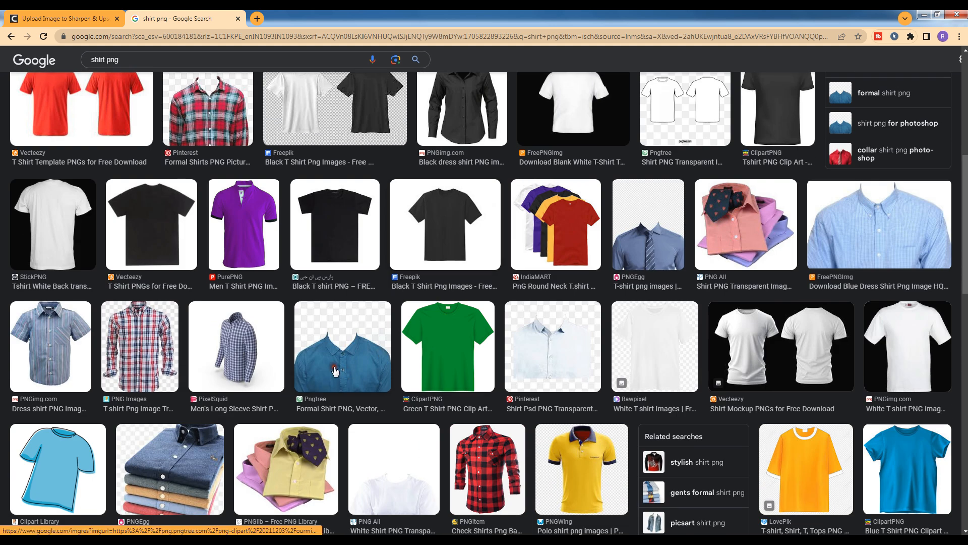
{"action": "left_click", "coordinate": [340, 371]}
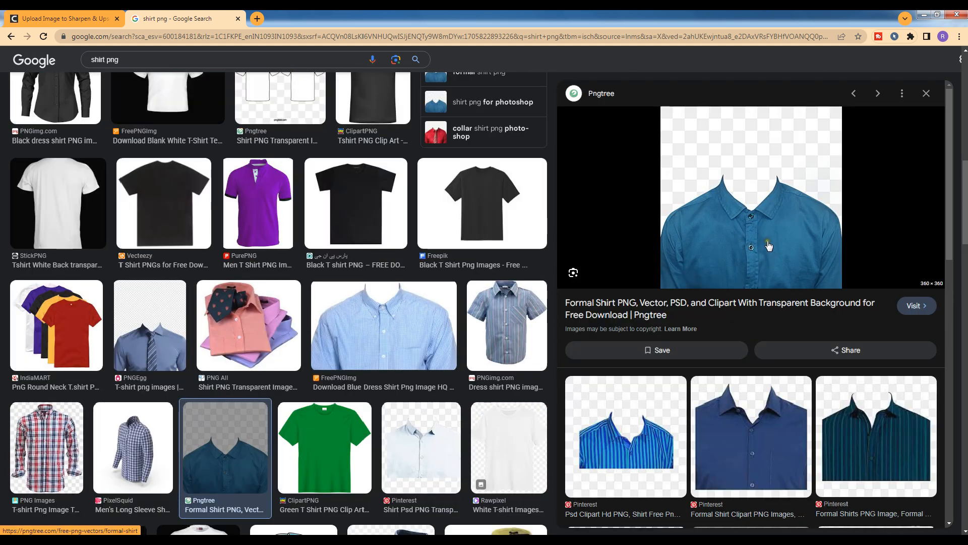
{"action": "scroll", "coordinate": [383, 285], "scroll_direction": "up", "scroll_amount": 12}
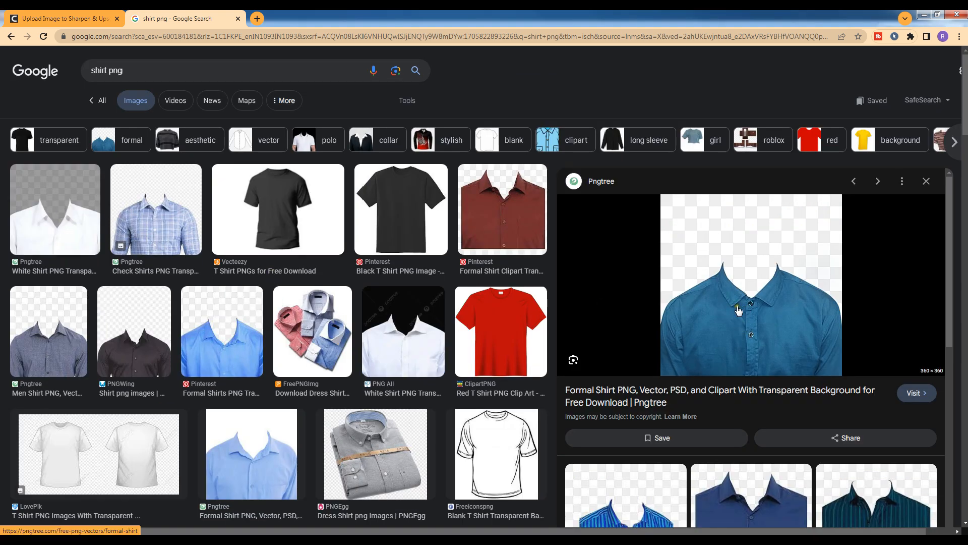
{"action": "left_click", "coordinate": [186, 237]}
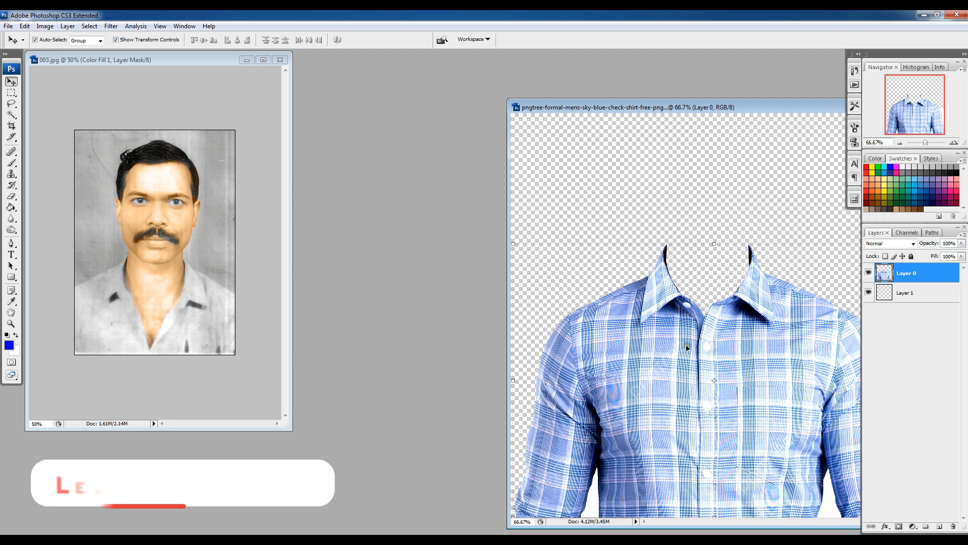
Step: Copy the check shirt from its document into the portrait in Photoshop and align its collar with the neck
{"action": "left_click_drag", "start_coordinate": [666, 352], "coordinate": [154, 335]}
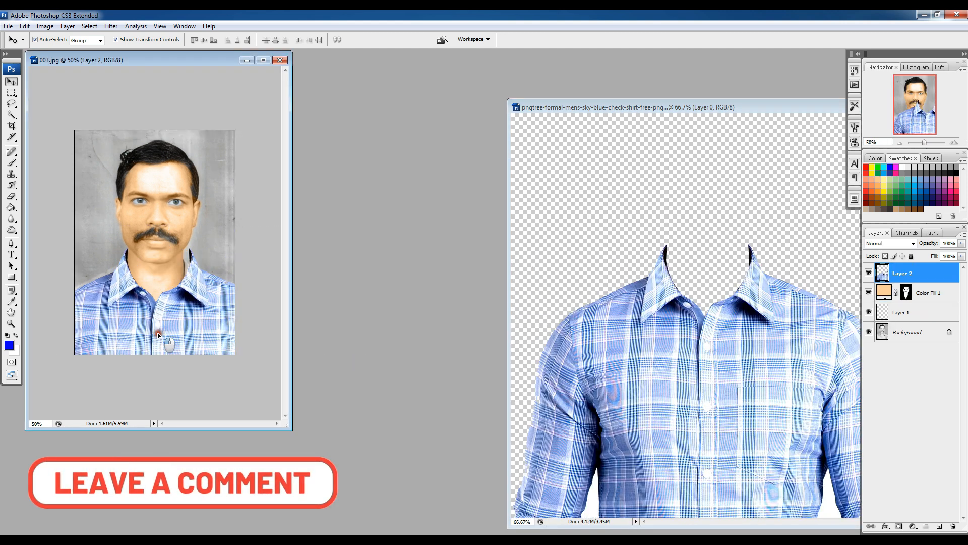
{"action": "left_click_drag", "start_coordinate": [155, 335], "coordinate": [155, 335]}
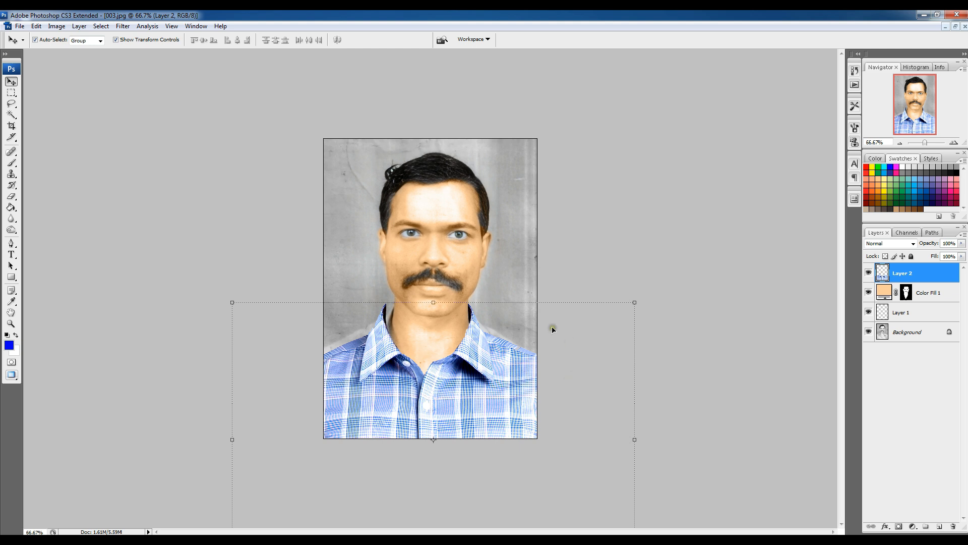
{"action": "left_click_drag", "start_coordinate": [479, 395], "coordinate": [485, 393]}
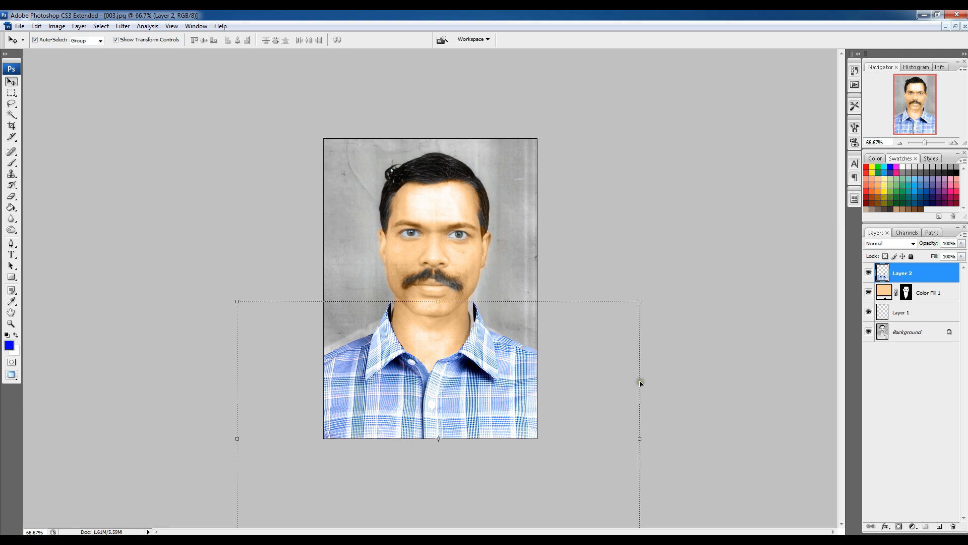
{"action": "left_click", "coordinate": [953, 143]}
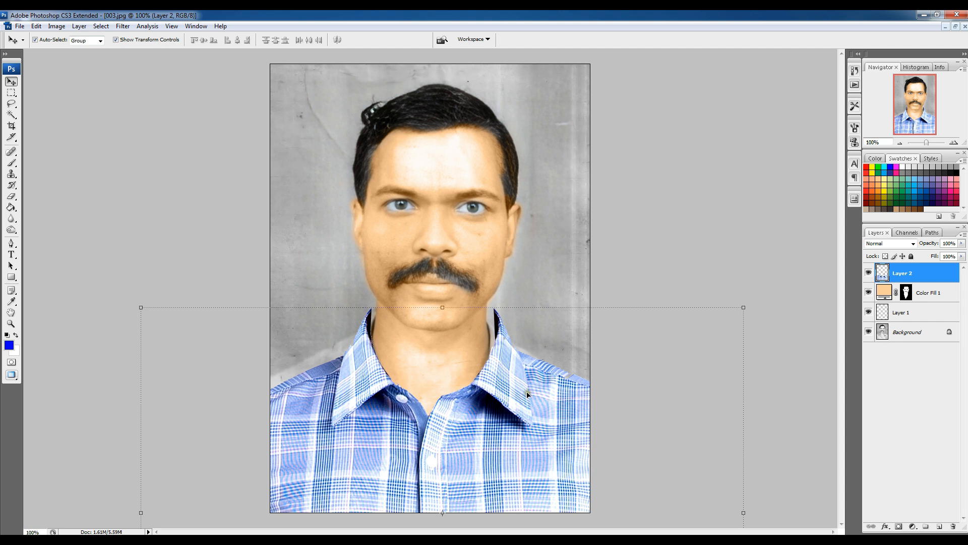
{"action": "left_click_drag", "start_coordinate": [519, 428], "coordinate": [525, 430]}
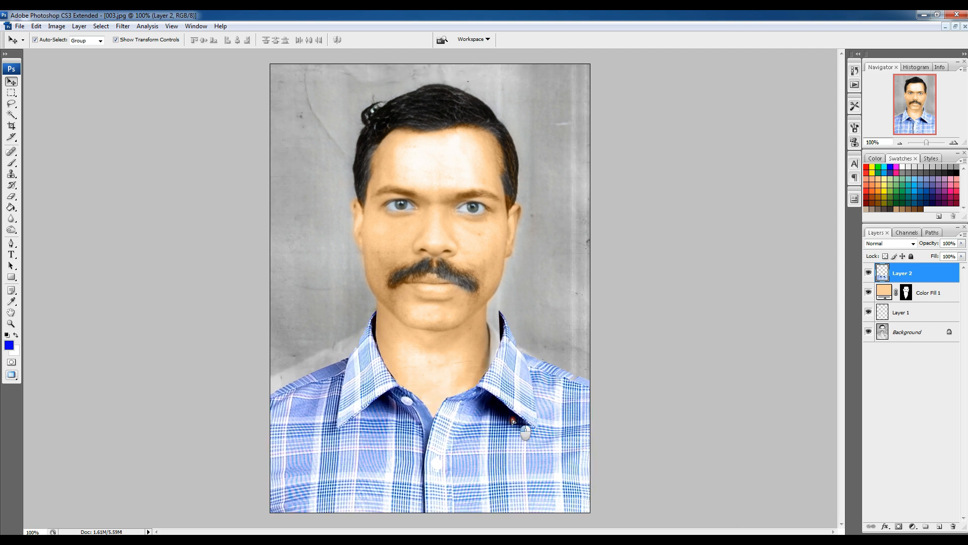
Step: Narrow the shirt layer to 86.7% width and shift it sideways to centre the collar on the neck
{"action": "left_click_drag", "start_coordinate": [749, 388], "coordinate": [699, 400]}
{"action": "mouse_move", "coordinate": [484, 433]}
{"action": "left_mouse_down"}
{"action": "mouse_move", "coordinate": [511, 430]}
{"action": "mouse_move", "coordinate": [501, 430]}
{"action": "left_mouse_up"}
{"action": "left_click_drag", "start_coordinate": [718, 401], "coordinate": [685, 404]}
{"action": "key", "text": "shift+Right"}
{"action": "key", "text": "shift+Right"}
{"action": "key", "text": "shift+Right"}
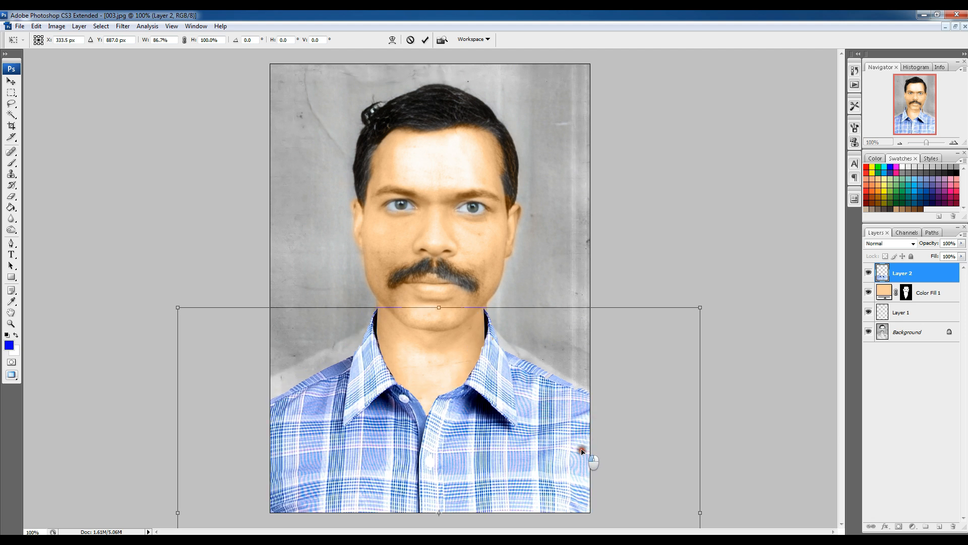
Step: Widen the shirt slightly, fine-tune its position so the collar fits both sides of the neck, and apply the transform
{"action": "mouse_move", "coordinate": [700, 399]}
{"action": "left_mouse_down"}
{"action": "mouse_move", "coordinate": [716, 398]}
{"action": "mouse_move", "coordinate": [705, 398]}
{"action": "left_mouse_up"}
{"action": "left_click_drag", "start_coordinate": [610, 418], "coordinate": [611, 417]}
{"action": "left_click_drag", "start_coordinate": [706, 386], "coordinate": [710, 386]}
{"action": "left_click_drag", "start_coordinate": [616, 415], "coordinate": [615, 413]}
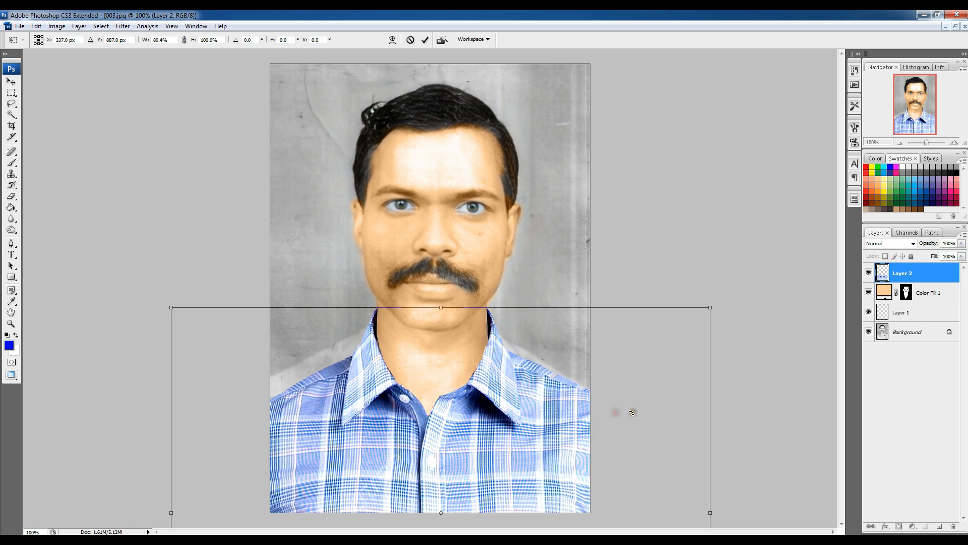
{"action": "left_click_drag", "start_coordinate": [711, 403], "coordinate": [715, 403]}
{"action": "key", "text": "Return"}
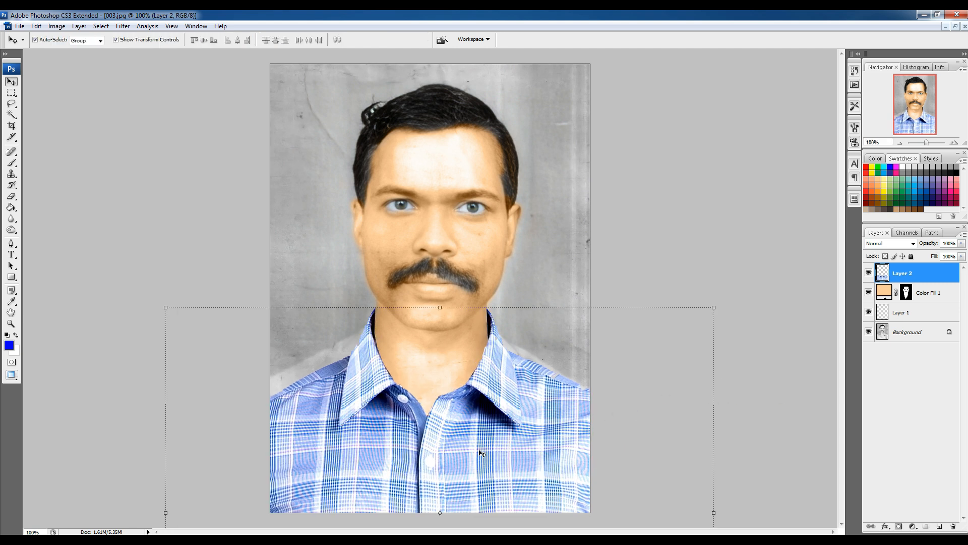
Step: Nudge the shirt layer slightly upward so the collar sits closer to the neck
{"action": "key", "text": "Up"}
{"action": "key", "text": "Up"}
{"action": "key", "text": "Up"}
{"action": "key", "text": "Up"}
{"action": "key", "text": "Up"}
{"action": "key", "text": "Up"}
{"action": "key", "text": "Up"}
{"action": "key", "text": "Up"}
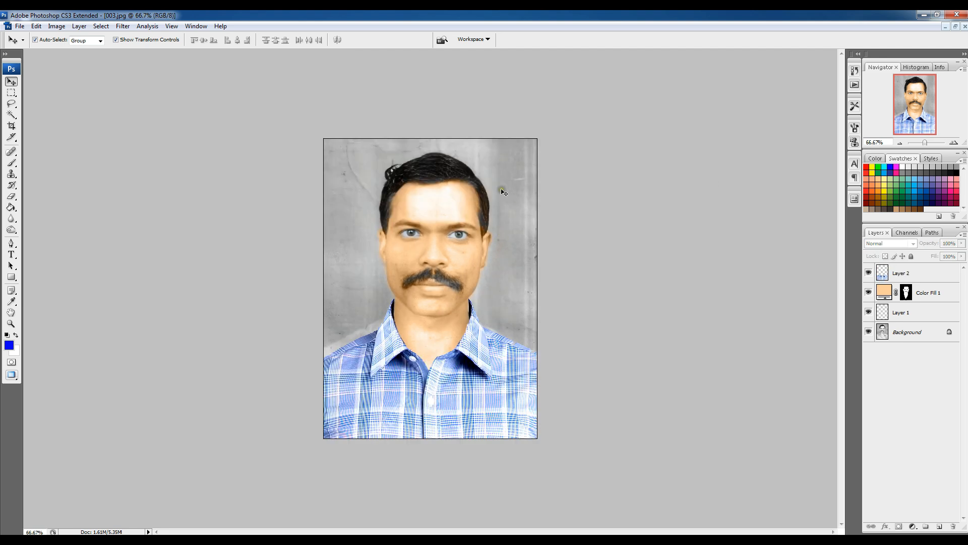
Step: Convert the Background to an unlocked layer and duplicate it, hiding the copy and selecting Layer 0
{"action": "left_click", "coordinate": [908, 333]}
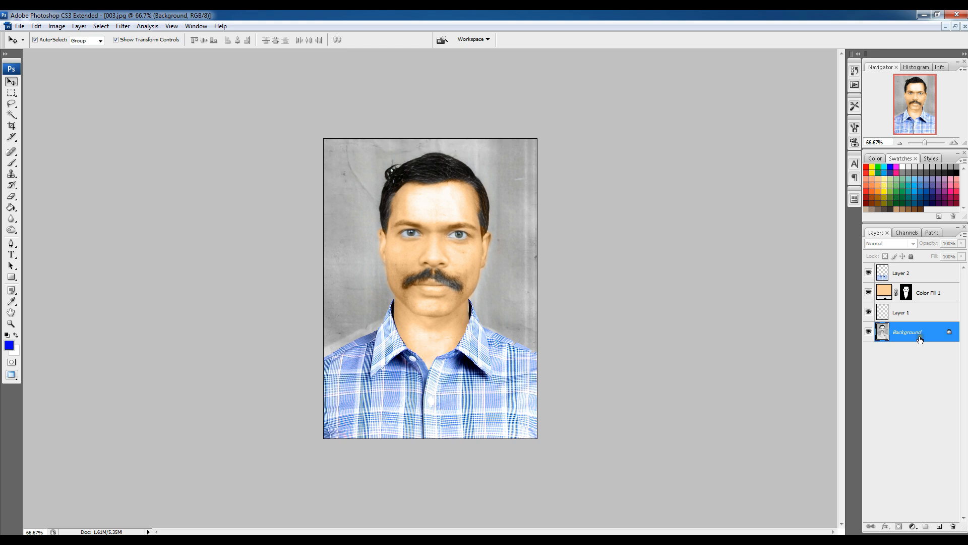
{"action": "double_click", "coordinate": [918, 338], "text": "alt"}
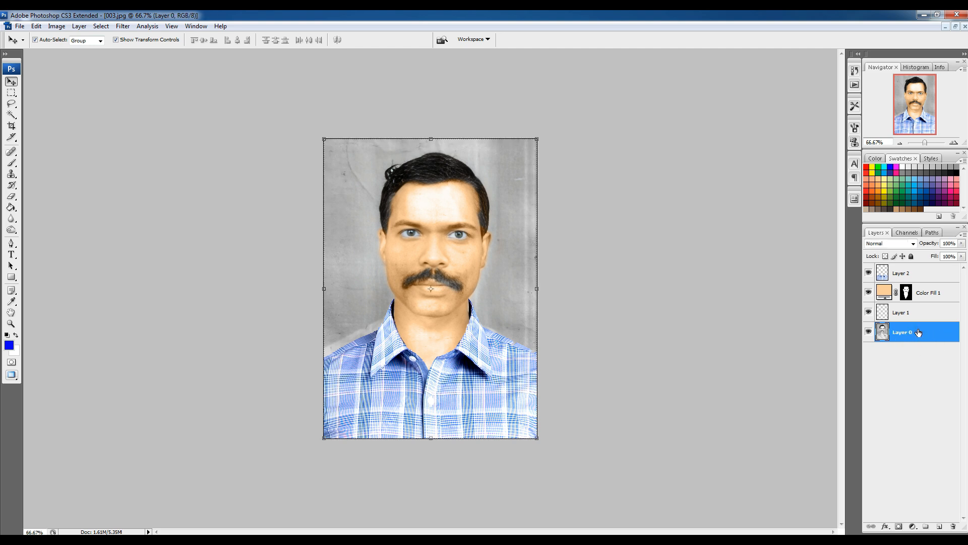
{"action": "key", "text": "ctrl+j"}
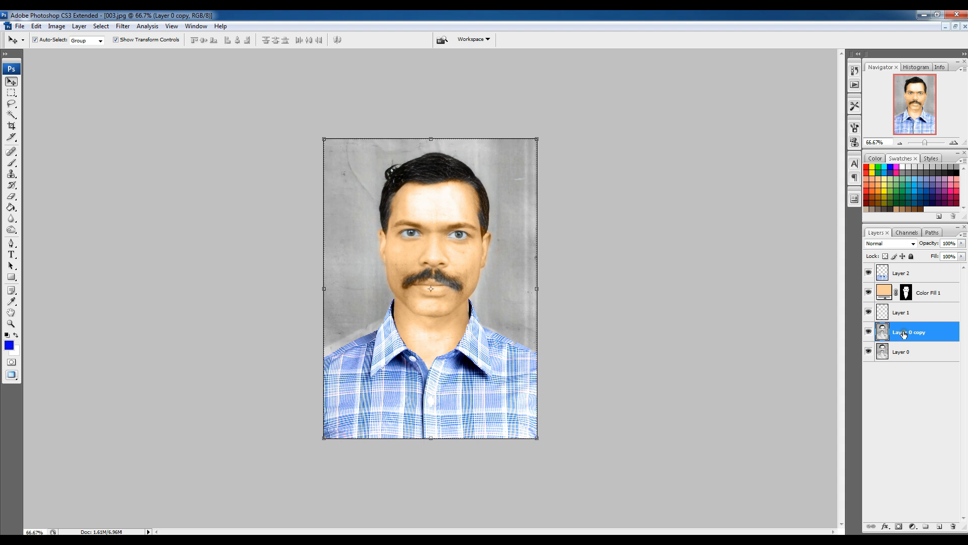
{"action": "left_click", "coordinate": [907, 353]}
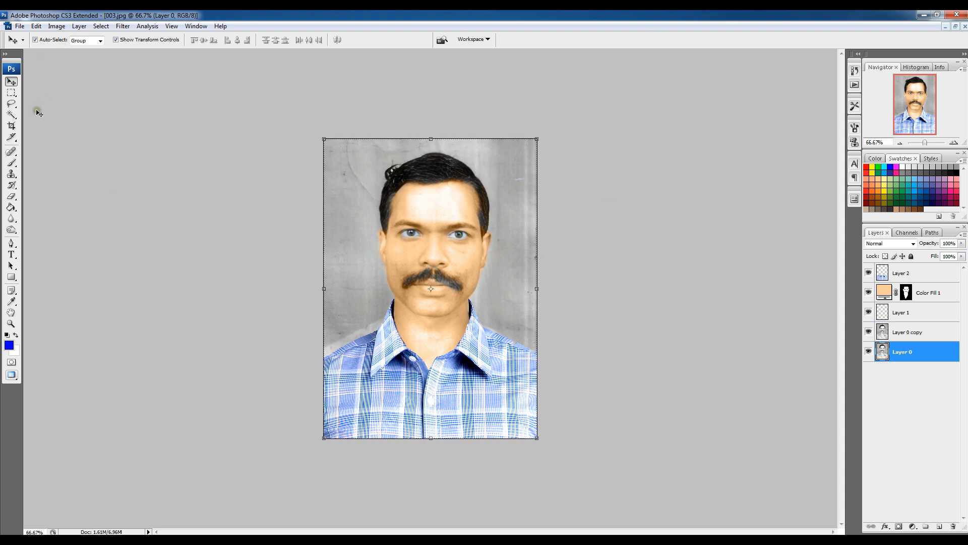
{"action": "left_click", "coordinate": [868, 335]}
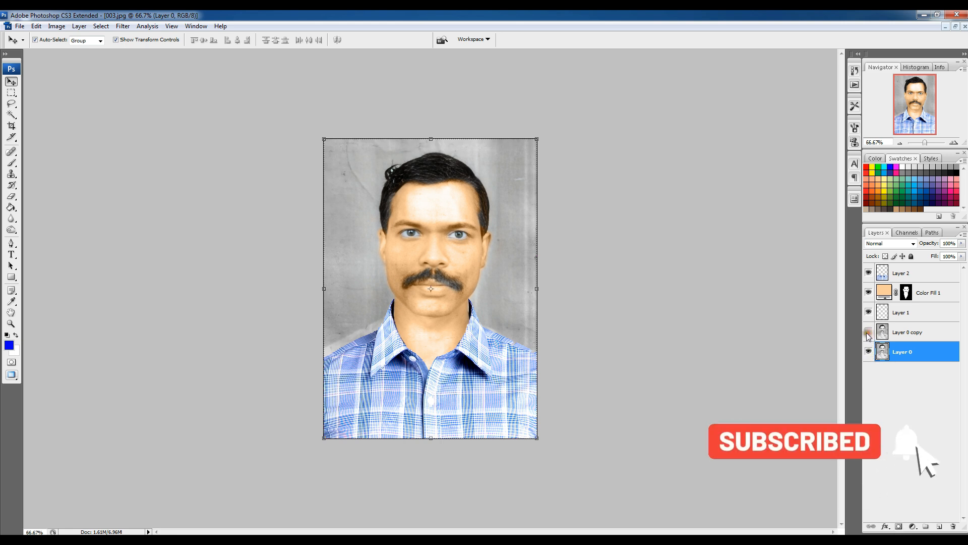
Step: Define a solid gradient for the Gradient tool, running from light yellow-green to medium green
{"action": "left_click", "coordinate": [11, 207]}
{"action": "left_click", "coordinate": [35, 208]}
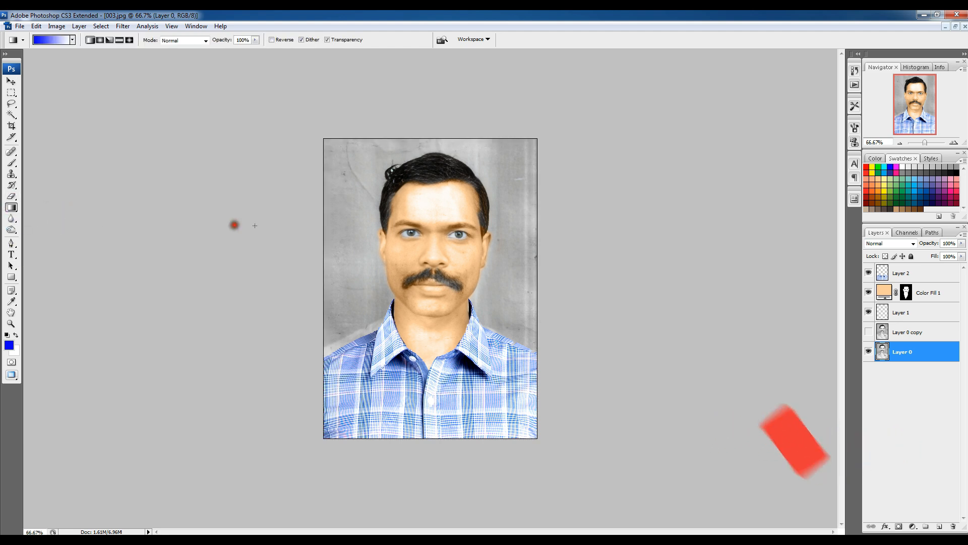
{"action": "left_click", "coordinate": [72, 41]}
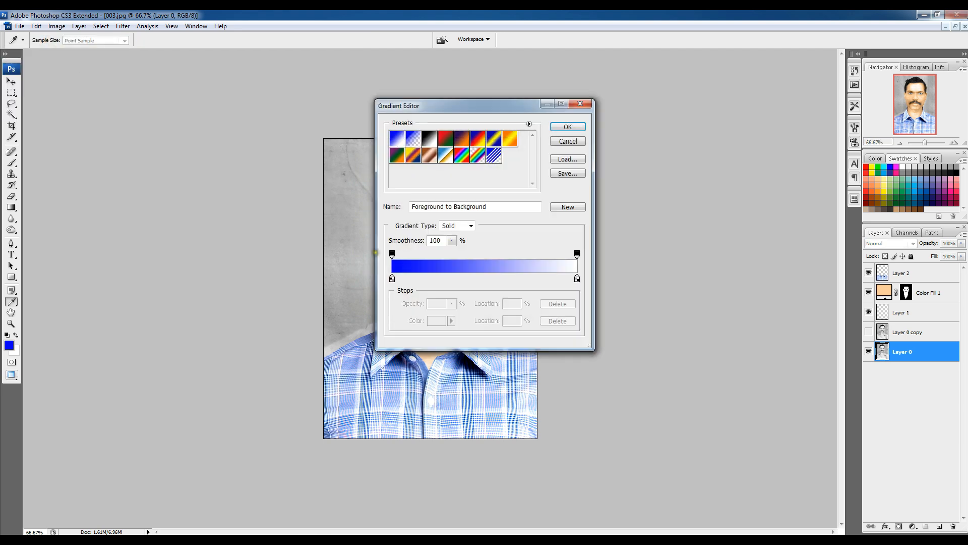
{"action": "left_click", "coordinate": [392, 279]}
{"action": "left_click", "coordinate": [890, 188]}
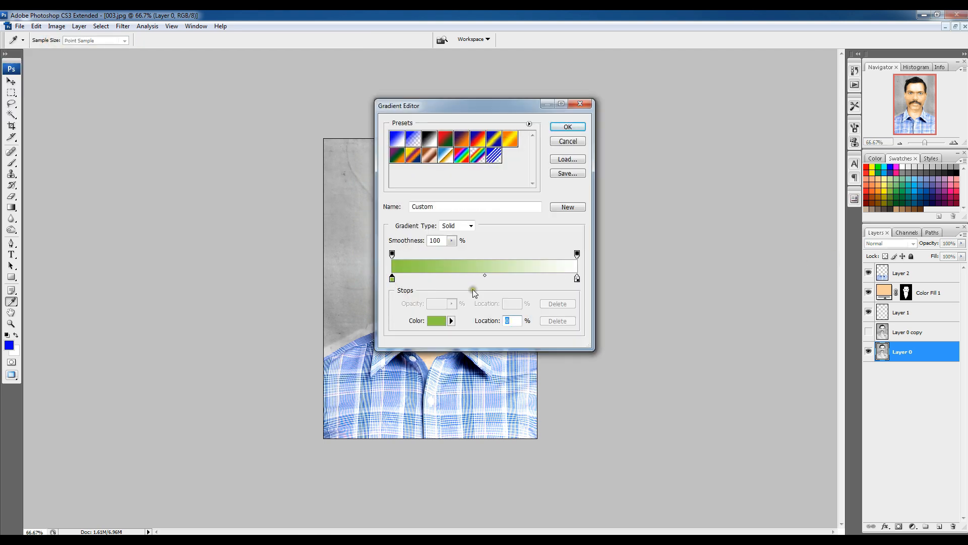
{"action": "double_click", "coordinate": [577, 277]}
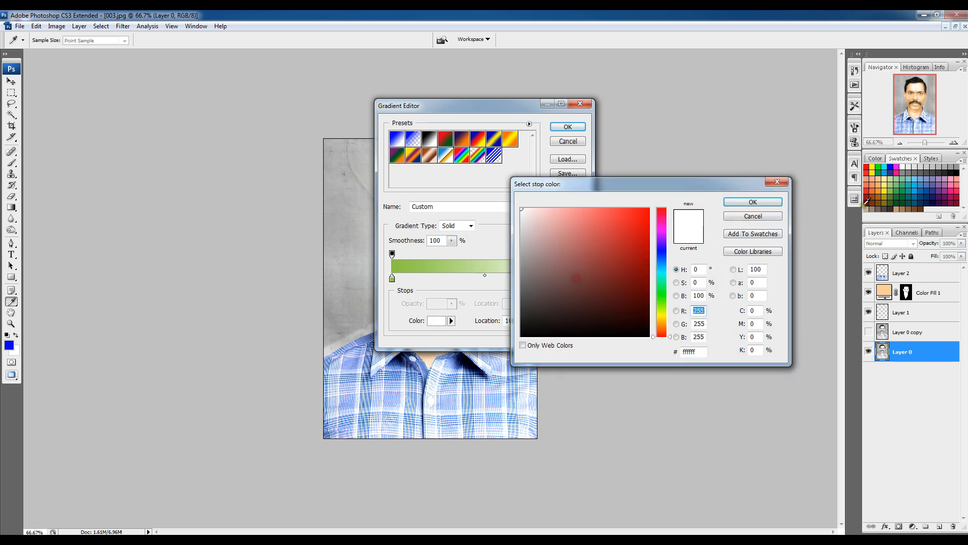
{"action": "left_click", "coordinate": [896, 188]}
{"action": "left_click_drag", "start_coordinate": [680, 186], "coordinate": [690, 257]}
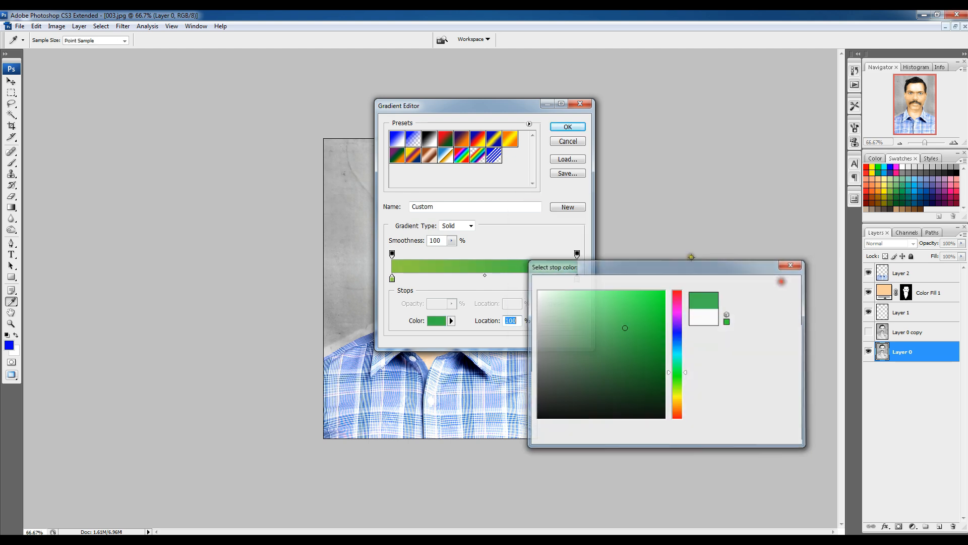
{"action": "left_click", "coordinate": [782, 281]}
{"action": "left_click", "coordinate": [568, 127]}
Step: Fill Layer 0 with the green gradient from top to bottom, then show and select Layer 0 copy
{"action": "left_click_drag", "start_coordinate": [429, 155], "coordinate": [432, 425]}
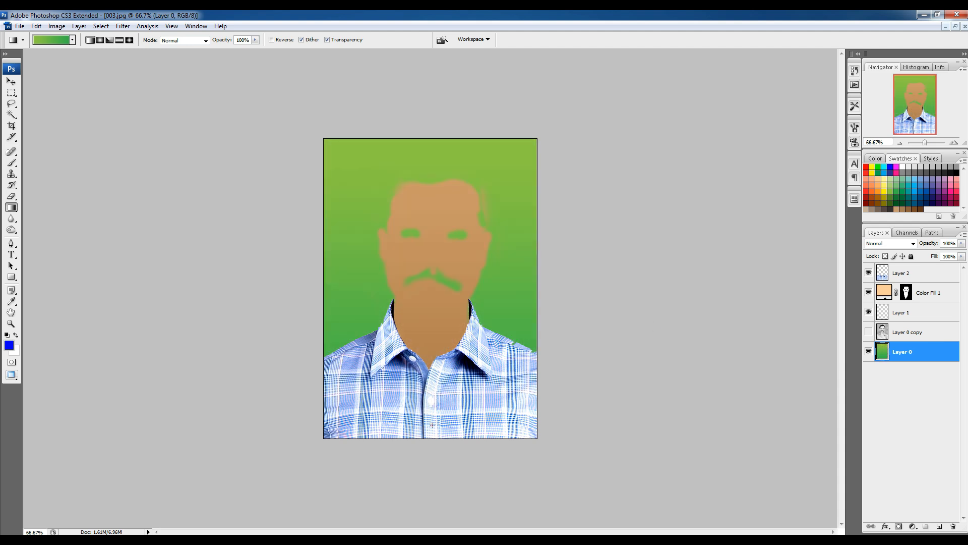
{"action": "left_click", "coordinate": [868, 333]}
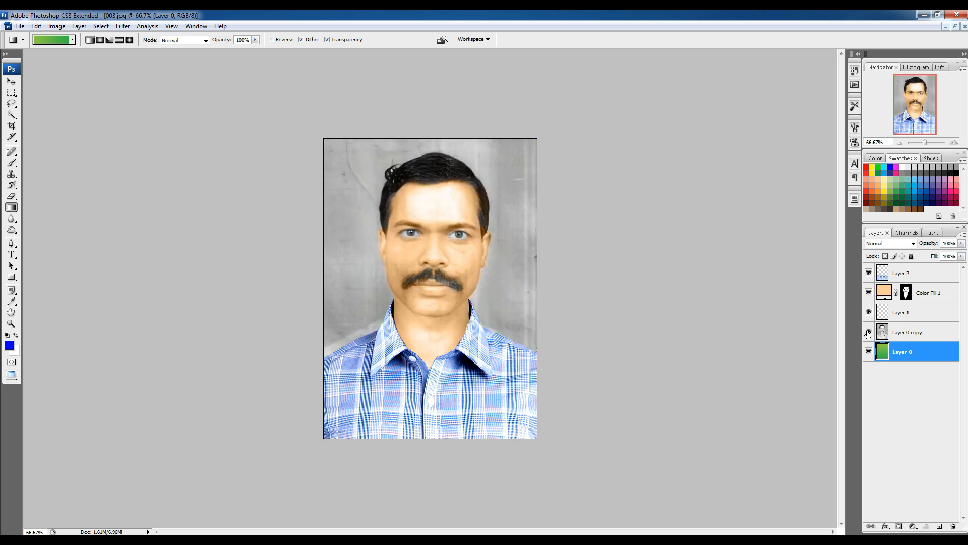
{"action": "left_click", "coordinate": [11, 81]}
{"action": "left_click", "coordinate": [434, 242]}
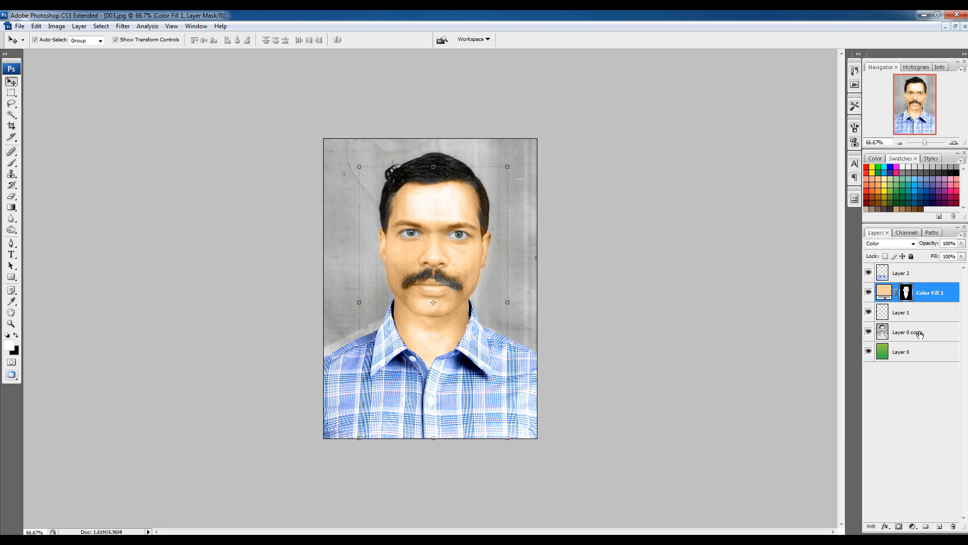
{"action": "left_click", "coordinate": [920, 333]}
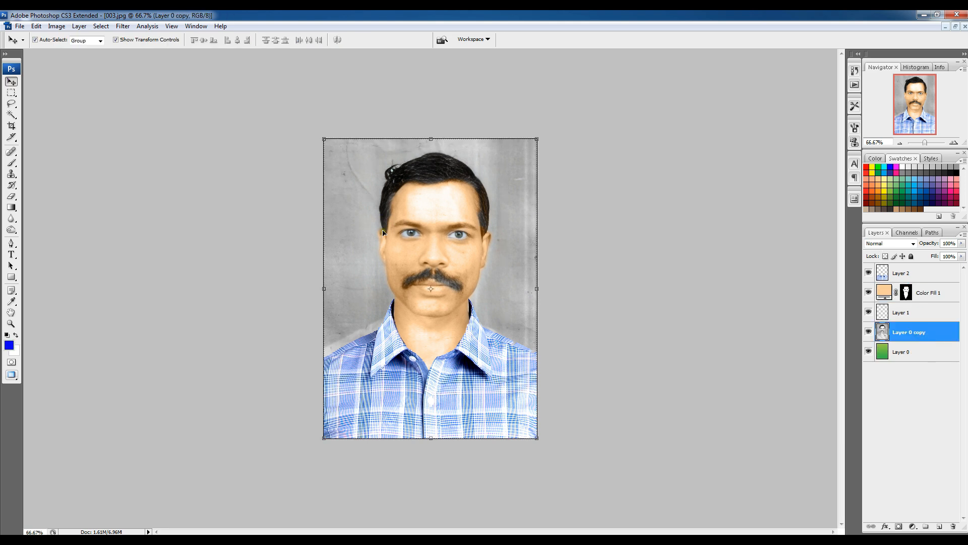
Step: Start a Pen path in Paths mode on Layer 0 copy, tracing from the shoulder on the image's left up the jaw to the ear
{"action": "key", "text": "p"}
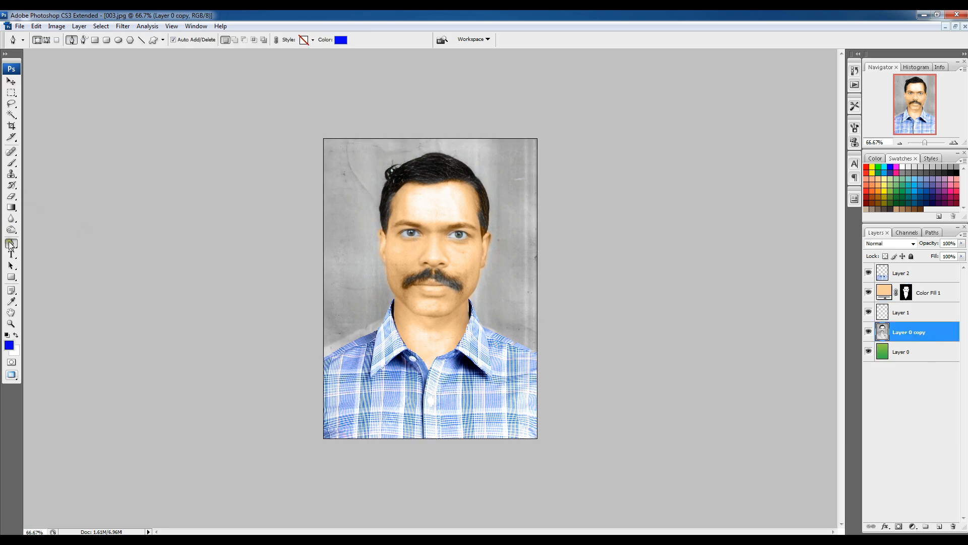
{"action": "right_click", "coordinate": [11, 244]}
{"action": "left_click", "coordinate": [48, 244]}
{"action": "key", "text": "ctrl+plus"}
{"action": "left_click", "coordinate": [46, 39]}
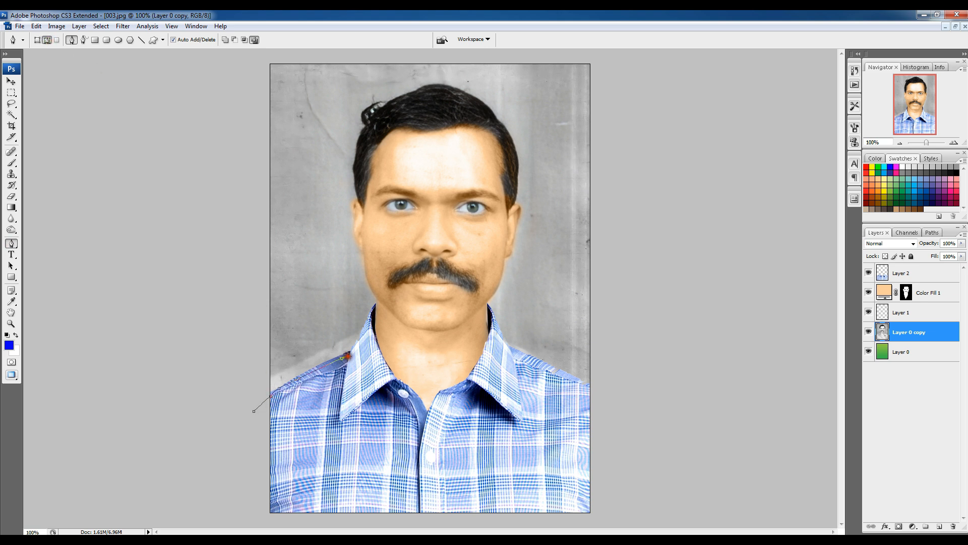
{"action": "key", "text": "ctrl+plus"}
{"action": "key", "text": "ctrl+plus"}
{"action": "scroll", "coordinate": [373, 317], "scroll_direction": "up", "scroll_amount": 1}
{"action": "left_click_drag", "start_coordinate": [265, 351], "coordinate": [255, 333]}
{"action": "left_click_drag", "start_coordinate": [240, 292], "coordinate": [230, 263]}
{"action": "scroll", "coordinate": [235, 277], "scroll_direction": "up", "scroll_amount": 1}
{"action": "left_click_drag", "start_coordinate": [224, 250], "coordinate": [218, 243]}
{"action": "left_click_drag", "start_coordinate": [204, 216], "coordinate": [201, 208]}
{"action": "scroll", "coordinate": [201, 194], "scroll_direction": "up", "scroll_amount": 1}
Step: Continue the path around the ear and up the side of the hair to just below the curl
{"action": "left_click", "coordinate": [199, 157]}
{"action": "scroll", "coordinate": [205, 166], "scroll_direction": "up", "scroll_amount": 2}
{"action": "scroll", "coordinate": [204, 161], "scroll_direction": "up", "scroll_amount": 2}
{"action": "left_click_drag", "start_coordinate": [216, 166], "coordinate": [224, 121]}
{"action": "left_click", "coordinate": [229, 115]}
{"action": "scroll", "coordinate": [231, 108], "scroll_direction": "up", "scroll_amount": 1}
{"action": "left_click_drag", "start_coordinate": [240, 141], "coordinate": [230, 119]}
{"action": "left_click_drag", "start_coordinate": [237, 106], "coordinate": [243, 105]}
{"action": "left_click", "coordinate": [254, 107]}
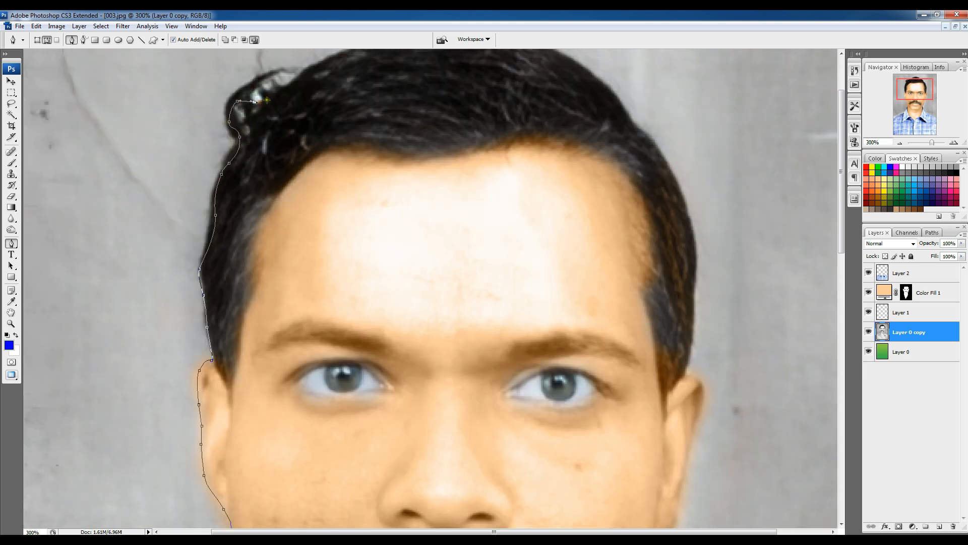
{"action": "scroll", "coordinate": [275, 101], "scroll_direction": "up", "scroll_amount": 1}
{"action": "key", "text": "ctrl+alt+z"}
{"action": "key", "text": "ctrl+alt+z"}
{"action": "key", "text": "ctrl+alt+z"}
Step: Trace the path from the hair curl over the top of the head to the opposite temple
{"action": "left_click_drag", "start_coordinate": [248, 148], "coordinate": [253, 143]}
{"action": "left_click_drag", "start_coordinate": [272, 134], "coordinate": [318, 124]}
{"action": "left_click_drag", "start_coordinate": [348, 114], "coordinate": [354, 112]}
{"action": "left_click_drag", "start_coordinate": [578, 125], "coordinate": [583, 128]}
{"action": "left_click_drag", "start_coordinate": [636, 183], "coordinate": [681, 195]}
Step: Continue the path down the hair, ear and jaw on the image's right side to the shirt collar
{"action": "scroll", "coordinate": [671, 196], "scroll_direction": "down", "scroll_amount": 1}
{"action": "left_click_drag", "start_coordinate": [689, 231], "coordinate": [691, 242]}
{"action": "left_click", "coordinate": [694, 289]}
{"action": "scroll", "coordinate": [695, 343], "scroll_direction": "down", "scroll_amount": 1}
{"action": "left_click", "coordinate": [681, 344]}
{"action": "left_click_drag", "start_coordinate": [696, 351], "coordinate": [639, 437]}
{"action": "scroll", "coordinate": [683, 414], "scroll_direction": "down", "scroll_amount": 1}
{"action": "left_click", "coordinate": [657, 461]}
{"action": "scroll", "coordinate": [653, 456], "scroll_direction": "down", "scroll_amount": 2}
{"action": "left_click_drag", "start_coordinate": [617, 473], "coordinate": [600, 496]}
{"action": "scroll", "coordinate": [600, 492], "scroll_direction": "down", "scroll_amount": 2}
{"action": "left_click_drag", "start_coordinate": [602, 412], "coordinate": [601, 433]}
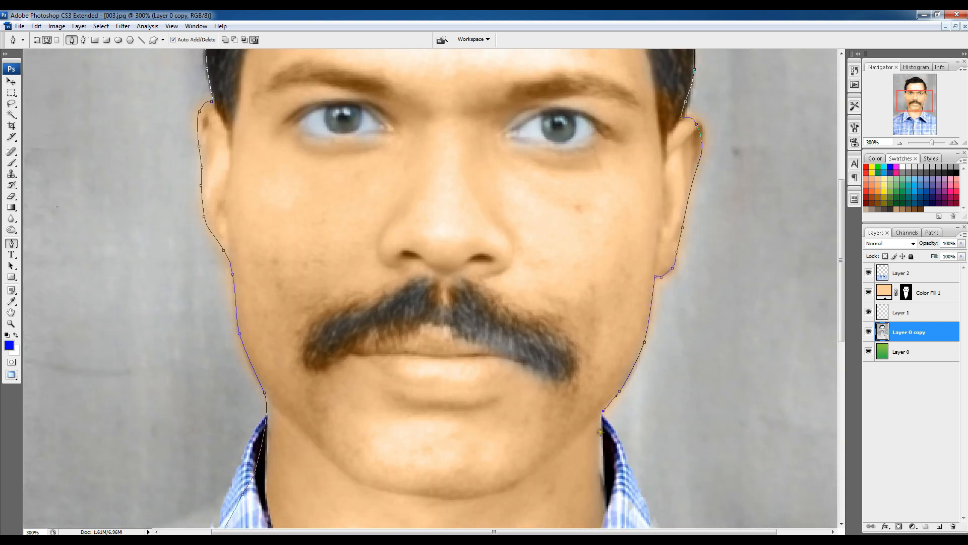
Step: Extend the path across the shirt and around the outside of the canvas, enclosing the grey backdrop
{"action": "key", "text": "ctrl+minus"}
{"action": "key", "text": "ctrl+minus"}
{"action": "key", "text": "ctrl+minus"}
{"action": "left_click", "coordinate": [477, 342]}
{"action": "left_click", "coordinate": [592, 369]}
{"action": "left_click_drag", "start_coordinate": [638, 242], "coordinate": [637, 223]}
{"action": "left_click_drag", "start_coordinate": [515, 73], "coordinate": [494, 75]}
{"action": "left_click_drag", "start_coordinate": [250, 122], "coordinate": [242, 136]}
{"action": "left_click_drag", "start_coordinate": [209, 257], "coordinate": [212, 278]}
{"action": "left_click", "coordinate": [312, 369]}
Step: Convert the backdrop path into a new anti-aliased selection
{"action": "right_click", "coordinate": [336, 296]}
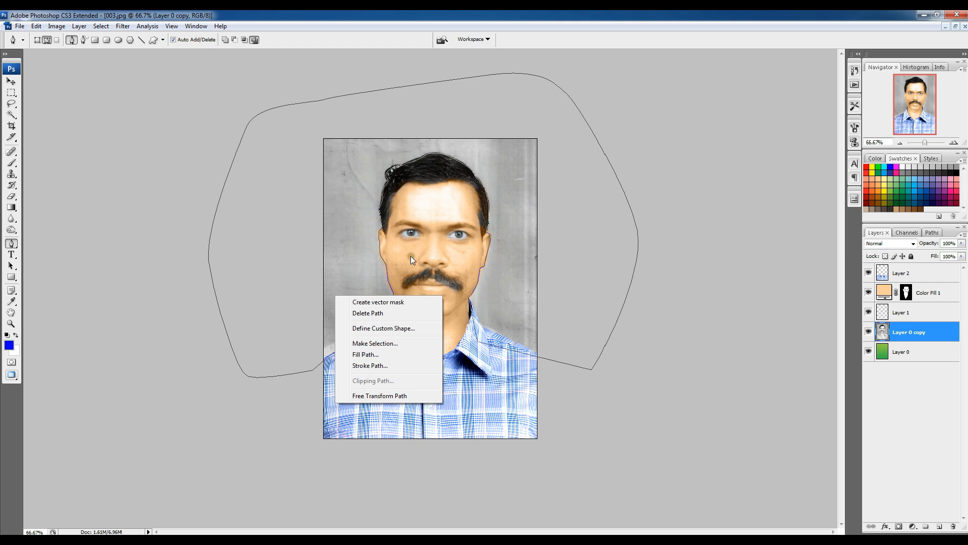
{"action": "left_click", "coordinate": [373, 343]}
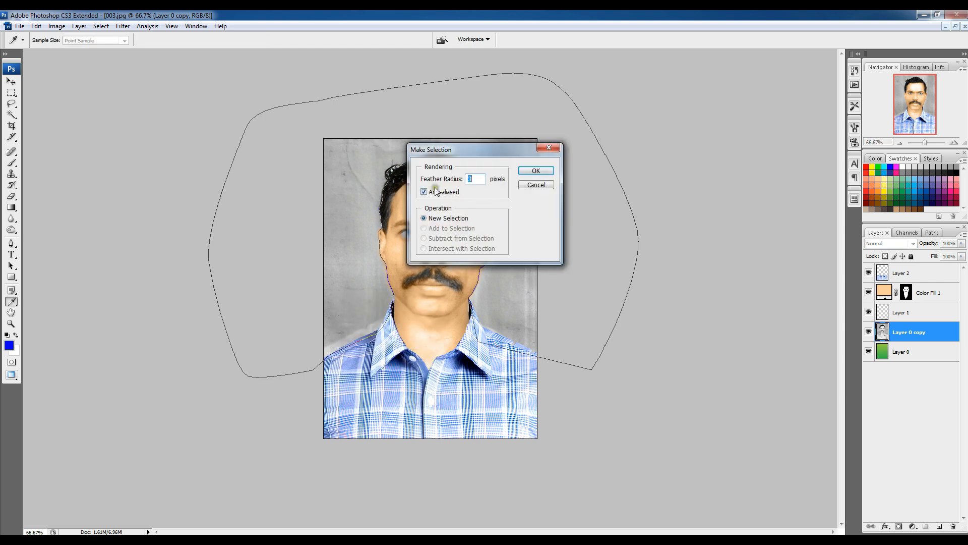
{"action": "left_click", "coordinate": [543, 171]}
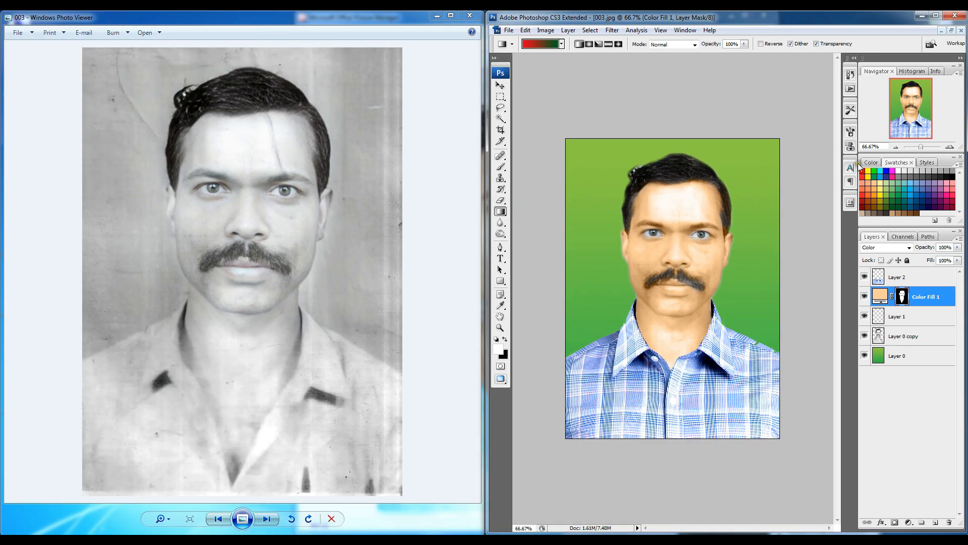
Step: Maximise the Photoshop window, check the cut-out edges around the face and collar, and flatten the image
{"action": "left_click", "coordinate": [936, 15]}
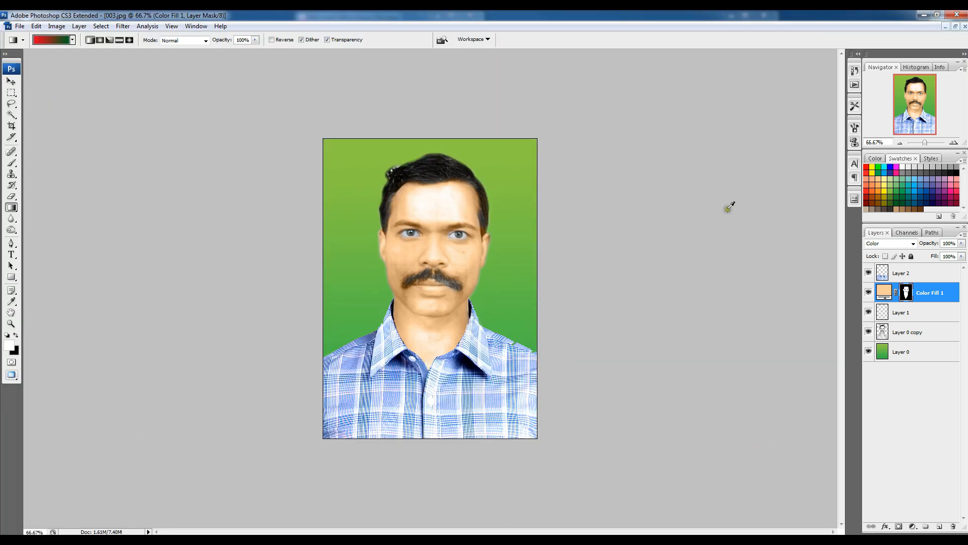
{"action": "left_click", "coordinate": [956, 143]}
{"action": "left_click", "coordinate": [956, 144]}
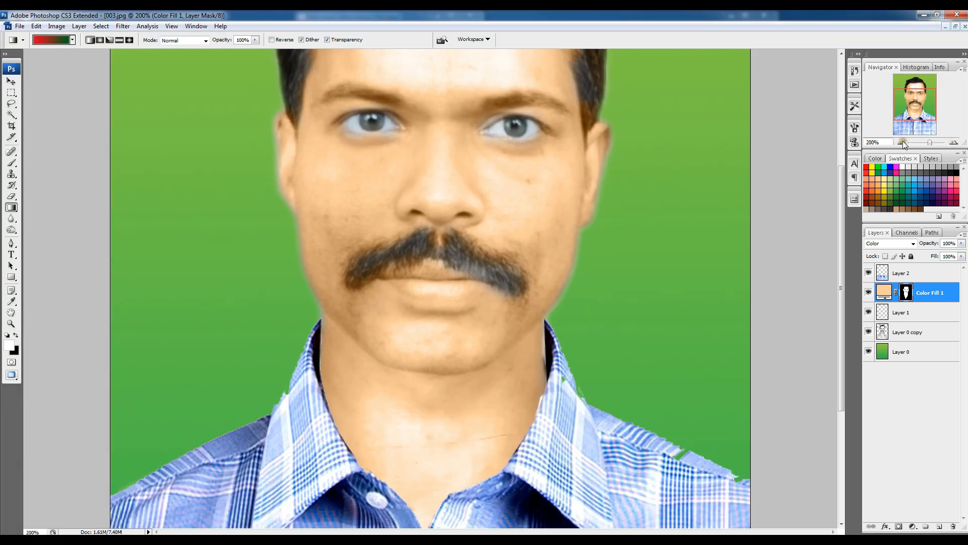
{"action": "left_click", "coordinate": [900, 143]}
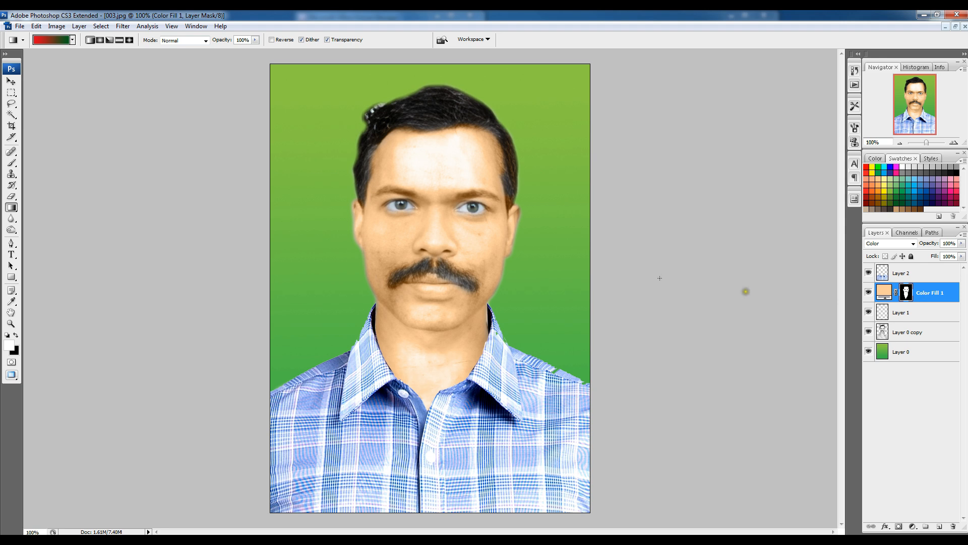
{"action": "left_click", "coordinate": [79, 26]}
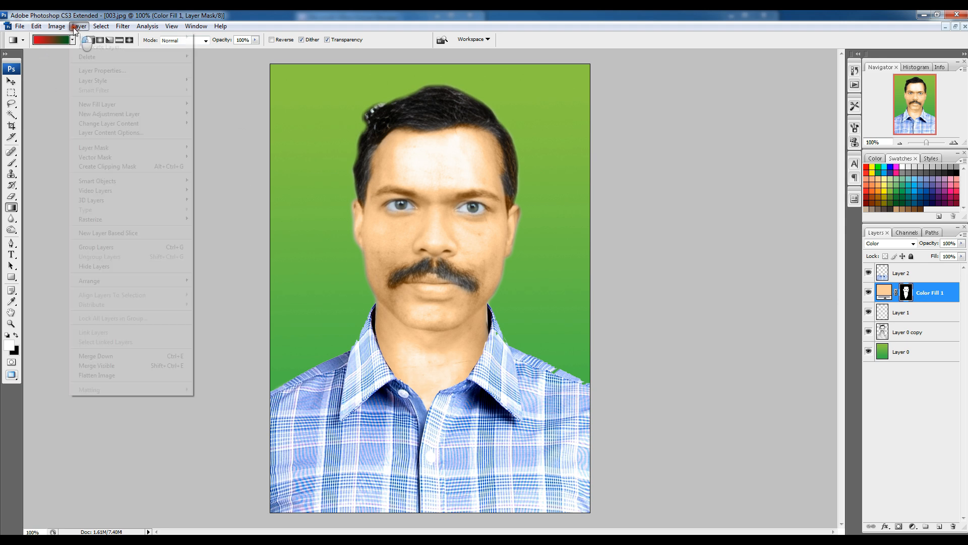
{"action": "left_click", "coordinate": [114, 376]}
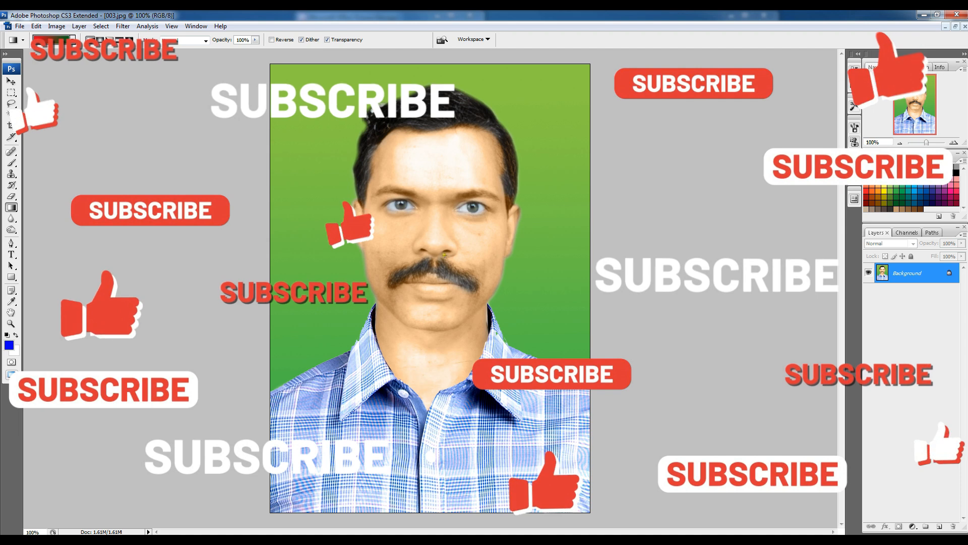
Step: Smooth the spots and rough skin on the cheeks and around the moustache with the Blur tool
{"action": "left_click", "coordinate": [11, 219]}
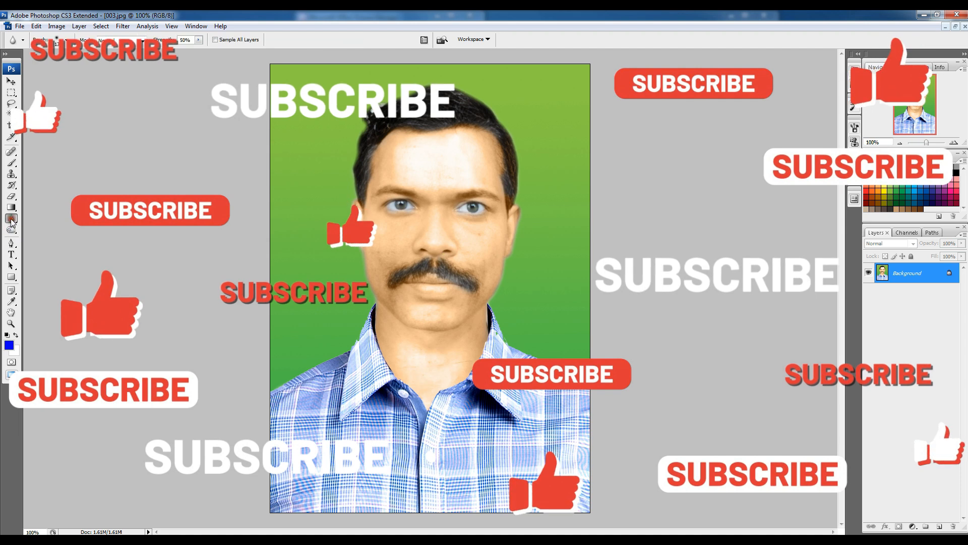
{"action": "right_click", "coordinate": [413, 267]}
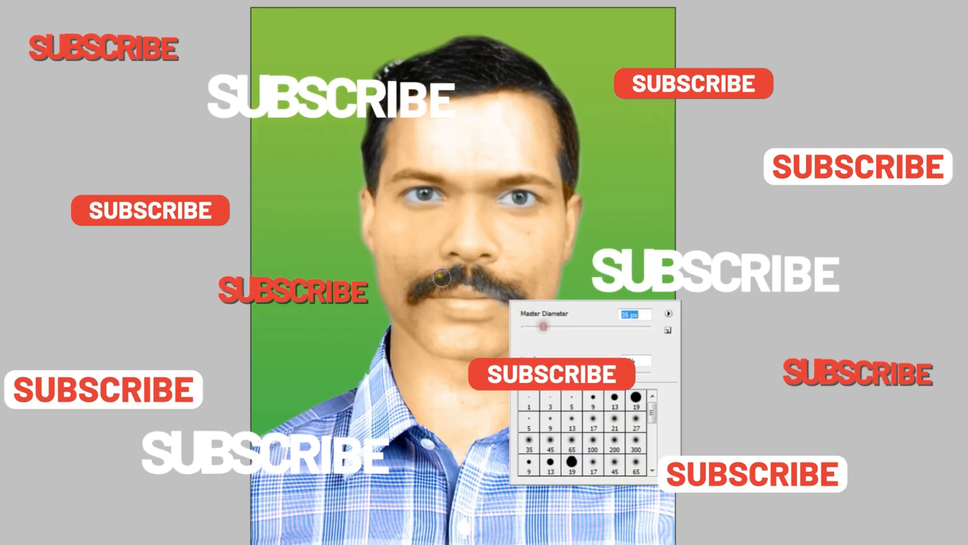
{"action": "key", "text": "Return"}
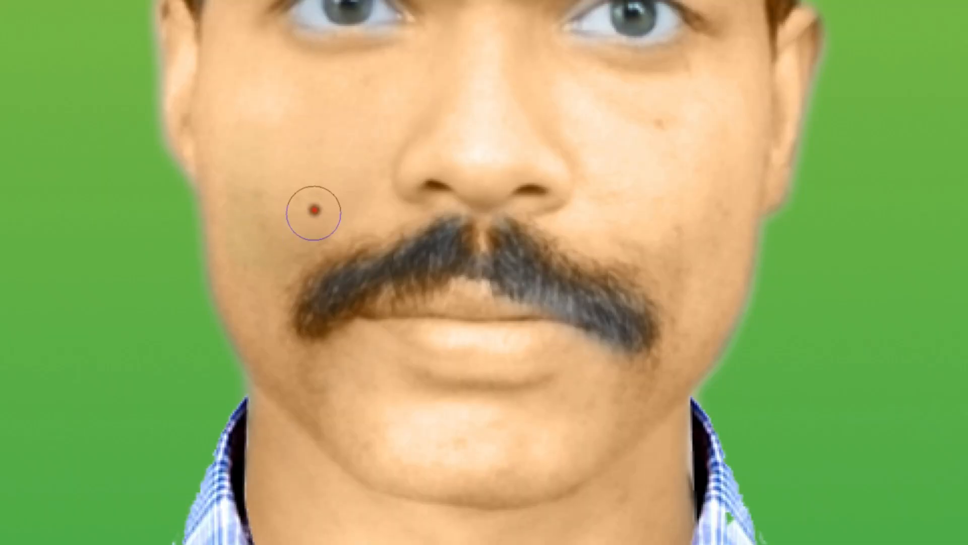
{"action": "mouse_move", "coordinate": [591, 140]}
{"action": "left_mouse_down"}
{"action": "mouse_move", "coordinate": [663, 152]}
{"action": "mouse_move", "coordinate": [676, 143]}
{"action": "mouse_move", "coordinate": [570, 107]}
{"action": "mouse_move", "coordinate": [651, 259]}
{"action": "mouse_move", "coordinate": [688, 260]}
{"action": "mouse_move", "coordinate": [705, 165]}
{"action": "mouse_move", "coordinate": [700, 259]}
{"action": "left_mouse_up"}
{"action": "scroll", "coordinate": [701, 273], "scroll_direction": "up", "scroll_amount": 3}
{"action": "left_click_drag", "start_coordinate": [645, 270], "coordinate": [699, 282]}
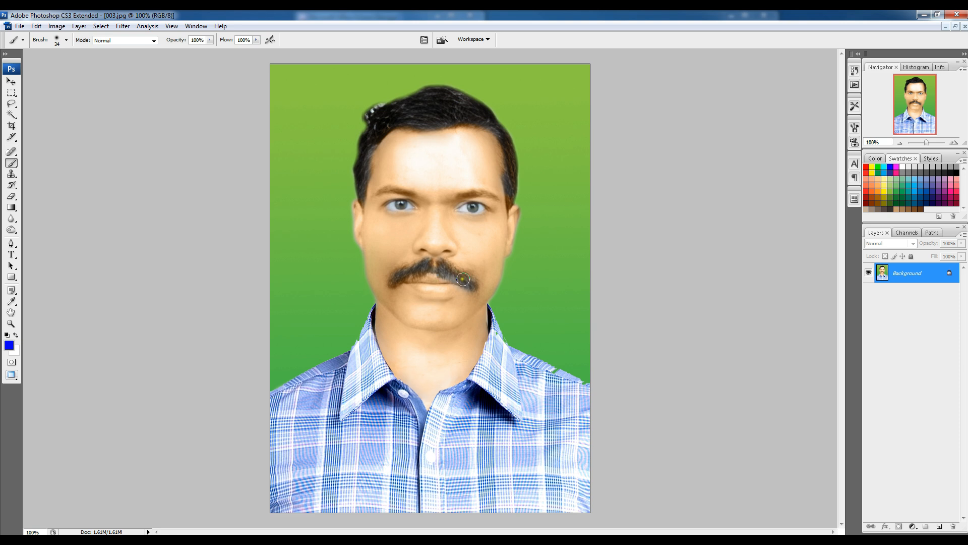
Step: Darken the moustache with the Burn tool, using a 27 px soft brush on the midtones
{"action": "left_click", "coordinate": [18, 233]}
{"action": "left_click", "coordinate": [46, 230]}
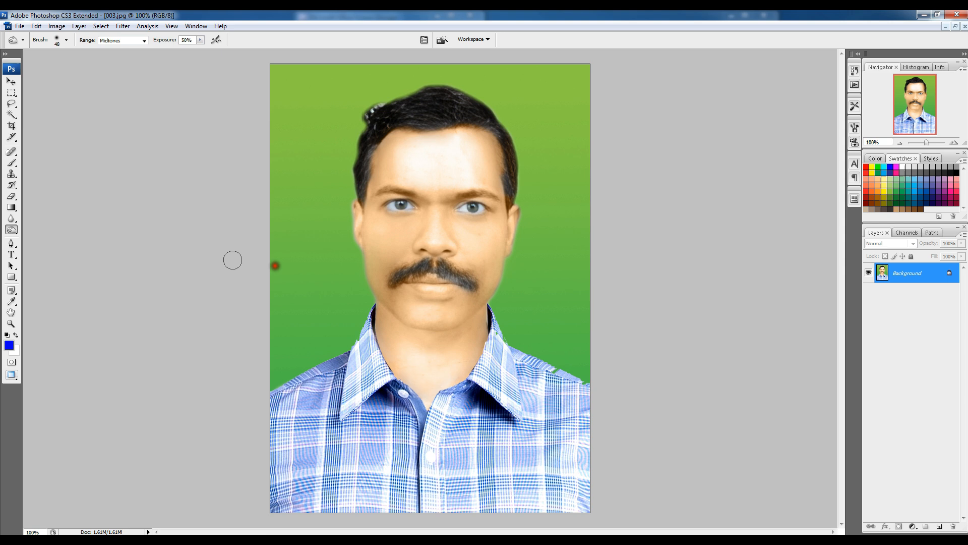
{"action": "right_click", "coordinate": [462, 279]}
{"action": "left_click_drag", "start_coordinate": [492, 300], "coordinate": [484, 296]}
{"action": "left_click_drag", "start_coordinate": [437, 268], "coordinate": [448, 274]}
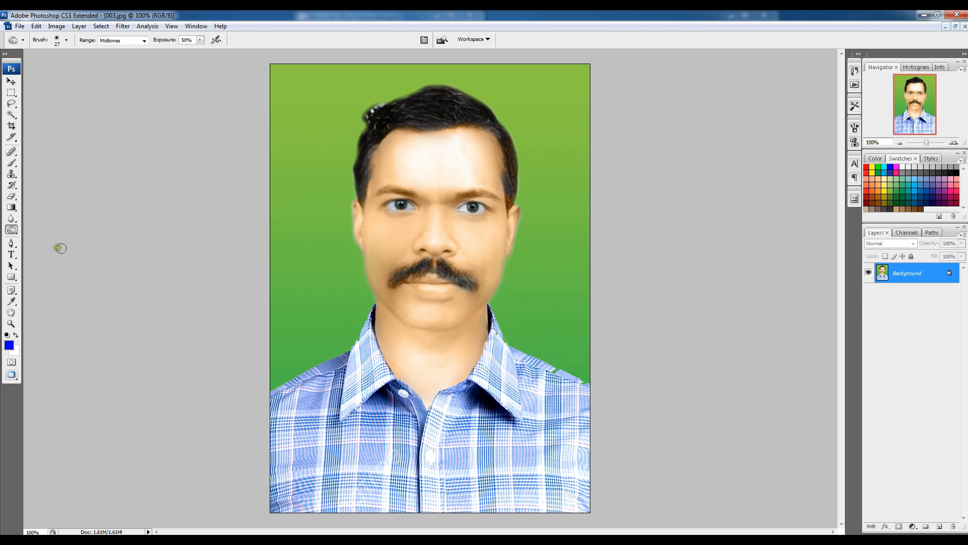
Step: Enlarge the Burn brush to 176 px and tone down the bright forehead
{"action": "right_click", "coordinate": [431, 182]}
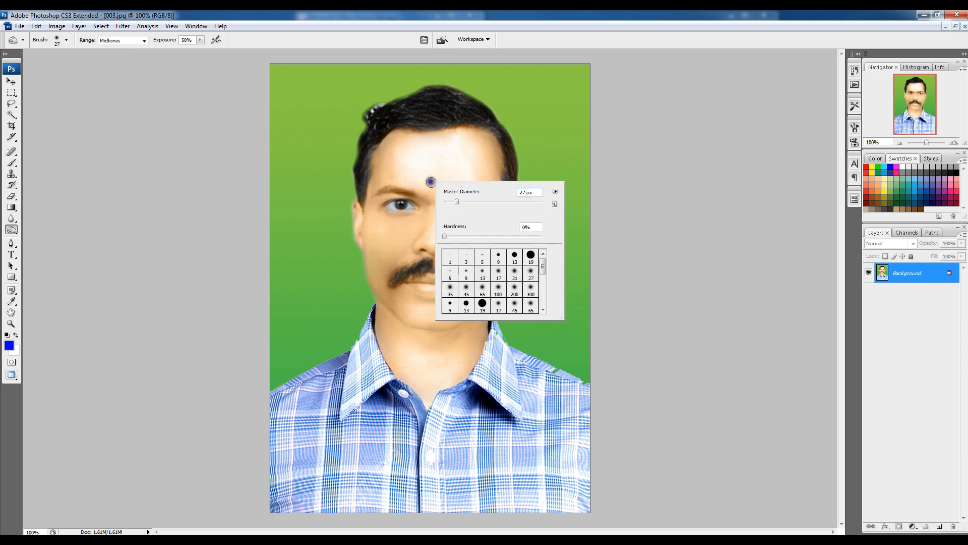
{"action": "left_click", "coordinate": [513, 201]}
{"action": "mouse_move", "coordinate": [427, 163]}
{"action": "left_mouse_down"}
{"action": "mouse_move", "coordinate": [458, 160]}
{"action": "mouse_move", "coordinate": [419, 159]}
{"action": "mouse_move", "coordinate": [465, 161]}
{"action": "mouse_move", "coordinate": [423, 159]}
{"action": "left_mouse_up"}
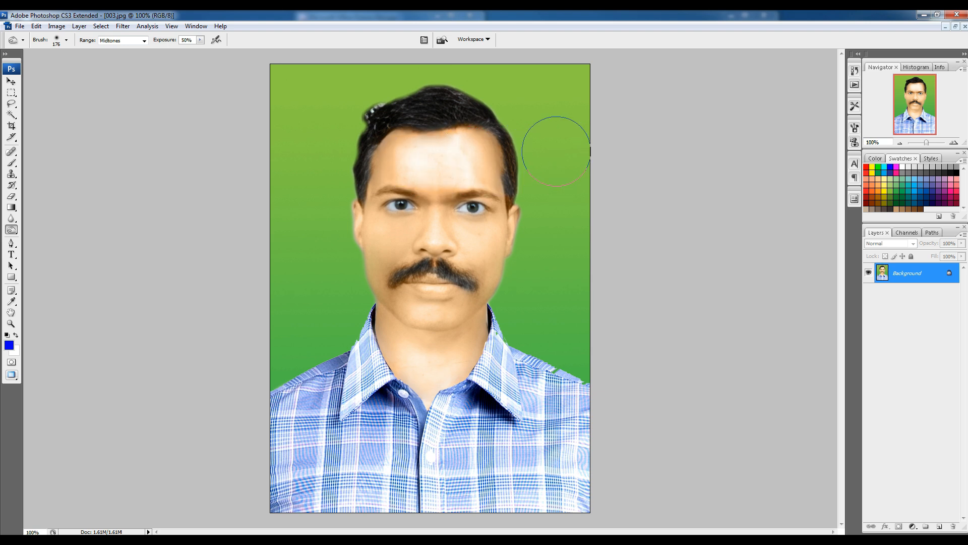
Step: Tone down the bright forehead with the Burn tool, using the Shadows range and a 106 px soft brush
{"action": "left_click", "coordinate": [144, 41]}
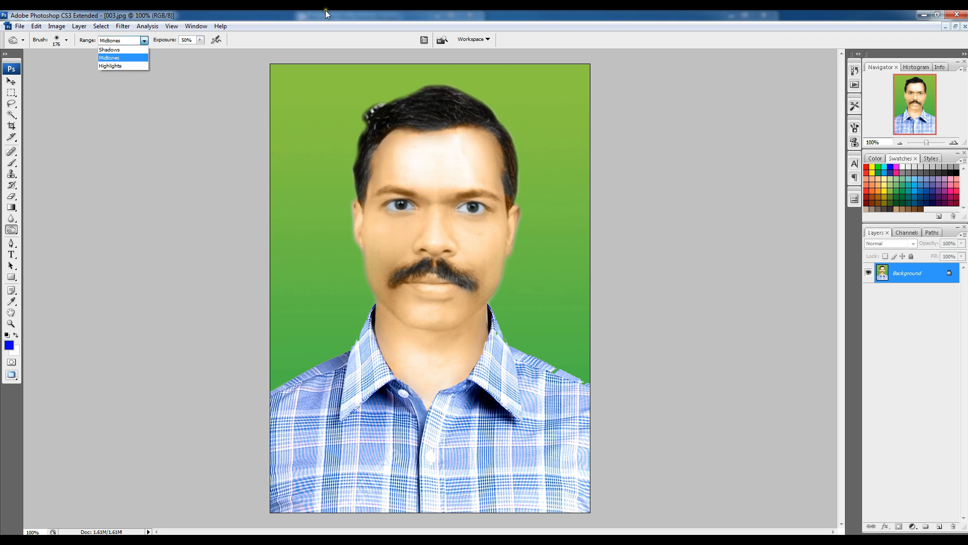
{"action": "left_click", "coordinate": [141, 66]}
{"action": "left_click", "coordinate": [144, 41]}
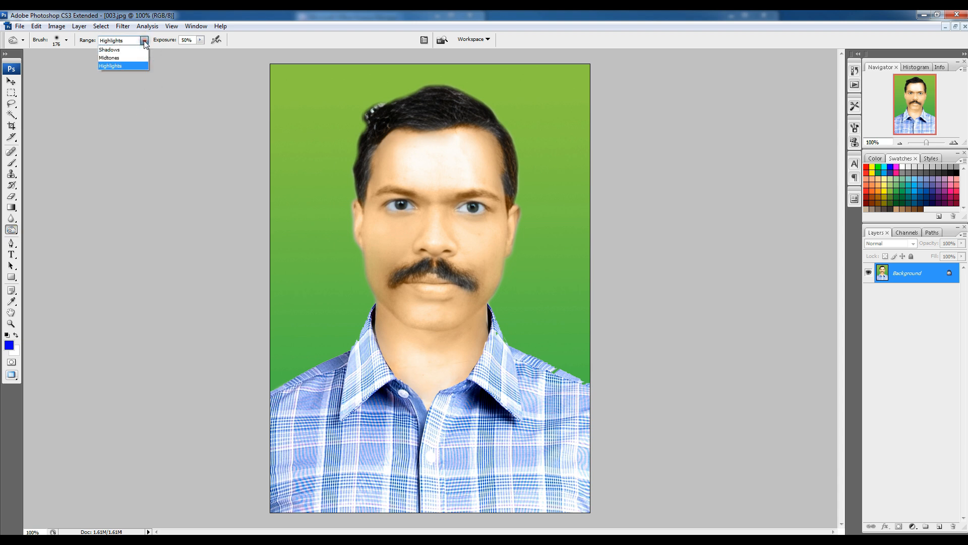
{"action": "left_click", "coordinate": [142, 50]}
{"action": "right_click", "coordinate": [489, 175]}
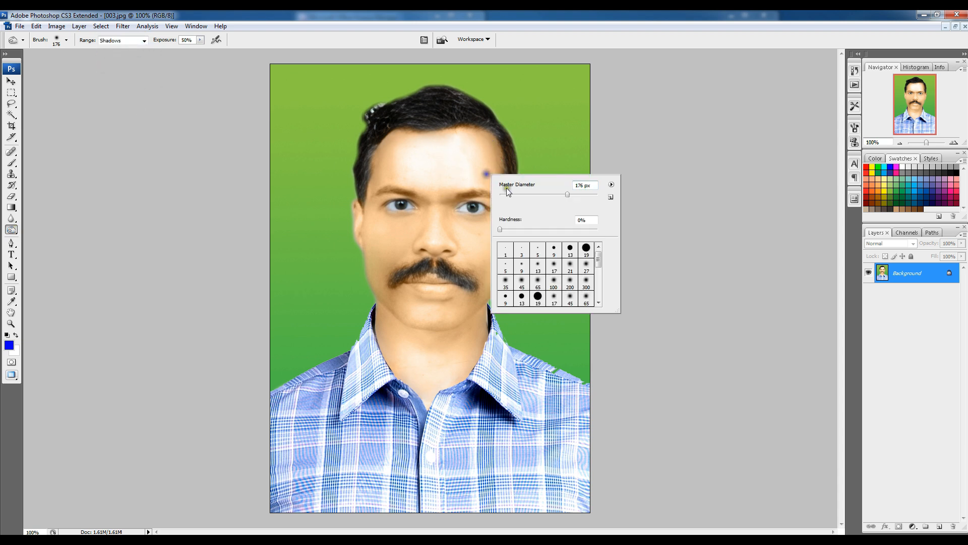
{"action": "left_click", "coordinate": [570, 266]}
{"action": "left_click", "coordinate": [550, 195]}
{"action": "mouse_move", "coordinate": [423, 154]}
{"action": "left_mouse_down"}
{"action": "mouse_move", "coordinate": [456, 155]}
{"action": "mouse_move", "coordinate": [392, 166]}
{"action": "mouse_move", "coordinate": [473, 166]}
{"action": "mouse_move", "coordinate": [428, 145]}
{"action": "mouse_move", "coordinate": [423, 157]}
{"action": "mouse_move", "coordinate": [493, 155]}
{"action": "left_mouse_up"}
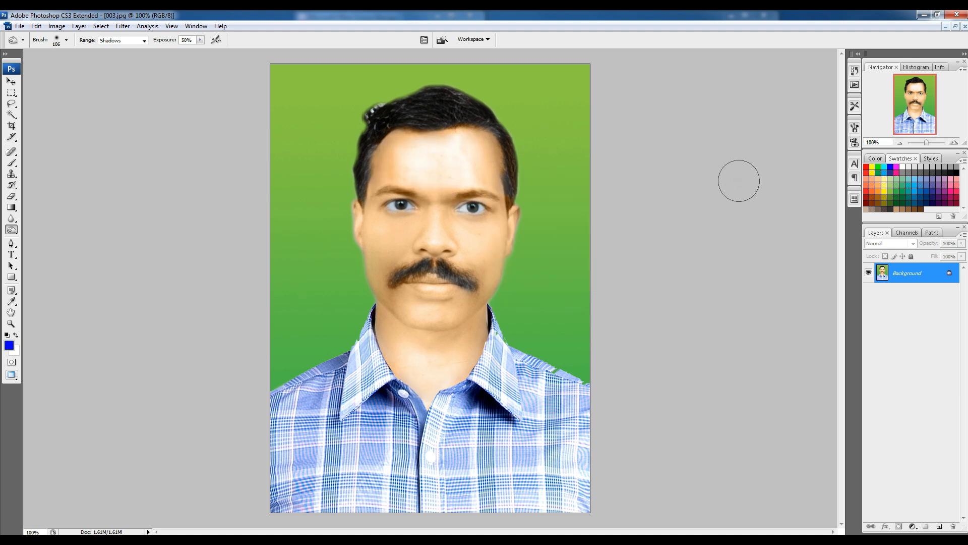
{"action": "mouse_move", "coordinate": [425, 184]}
{"action": "left_mouse_down"}
{"action": "mouse_move", "coordinate": [412, 156]}
{"action": "mouse_move", "coordinate": [458, 148]}
{"action": "mouse_move", "coordinate": [467, 160]}
{"action": "mouse_move", "coordinate": [439, 163]}
{"action": "mouse_move", "coordinate": [491, 159]}
{"action": "left_mouse_up"}
{"action": "mouse_move", "coordinate": [430, 169]}
{"action": "left_mouse_down"}
{"action": "mouse_move", "coordinate": [473, 158]}
{"action": "mouse_move", "coordinate": [463, 161]}
{"action": "mouse_move", "coordinate": [462, 135]}
{"action": "mouse_move", "coordinate": [445, 169]}
{"action": "left_mouse_up"}
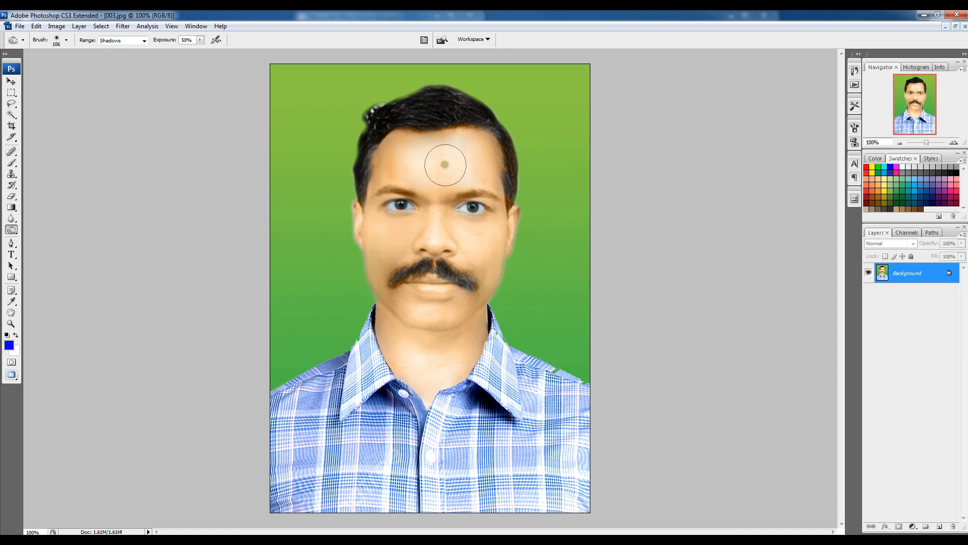
Step: Paint over the stray hair tuft on the side of the head with a 44 px soft brush in the sampled background green
{"action": "mouse_move", "coordinate": [385, 113]}
{"action": "left_mouse_down"}
{"action": "mouse_move", "coordinate": [335, 128]}
{"action": "mouse_move", "coordinate": [374, 122]}
{"action": "left_mouse_up"}
{"action": "left_click", "coordinate": [12, 197]}
{"action": "left_click", "coordinate": [11, 162]}
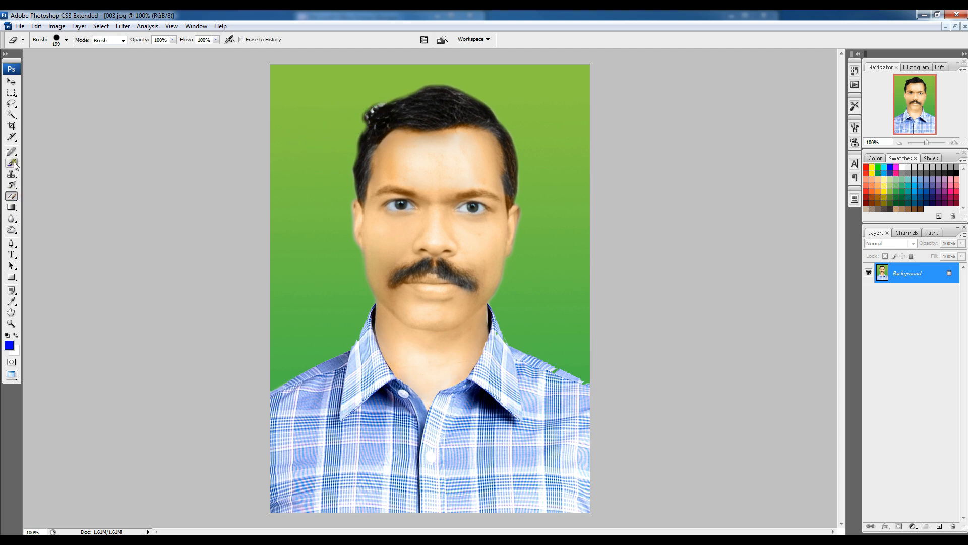
{"action": "right_click", "coordinate": [364, 101]}
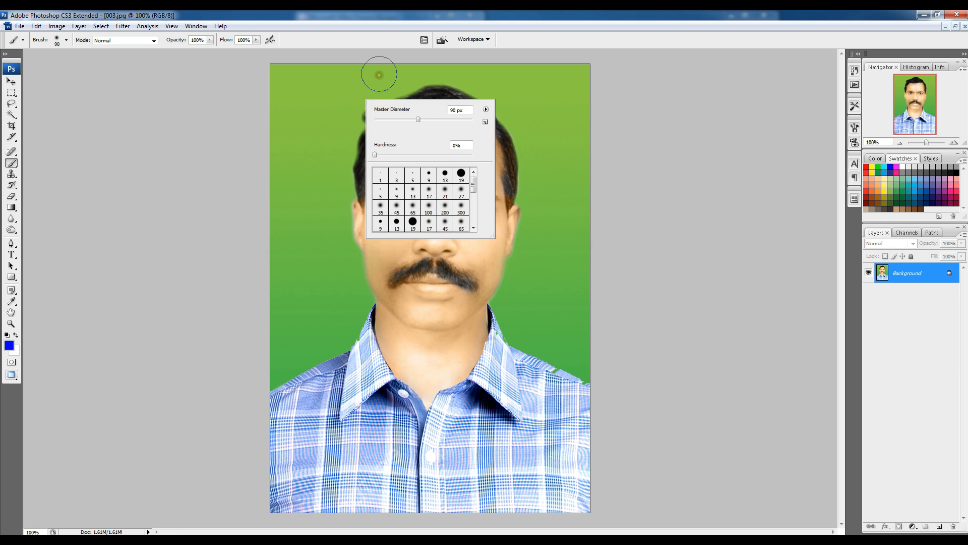
{"action": "left_click", "coordinate": [375, 44]}
{"action": "key", "text": "bracketleft"}
{"action": "key", "text": "bracketleft"}
{"action": "key", "text": "bracketleft"}
{"action": "key", "text": "bracketleft"}
{"action": "key", "text": "bracketleft"}
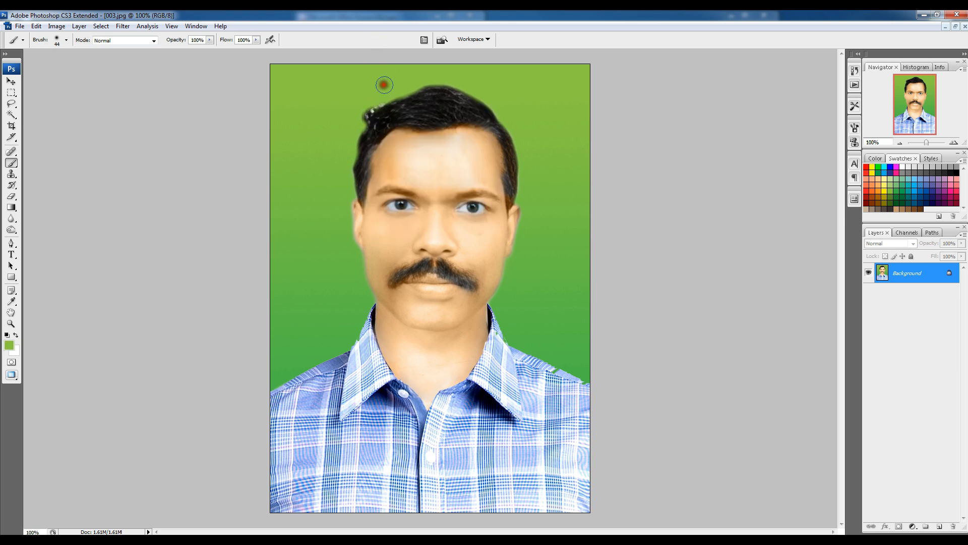
{"action": "left_click", "coordinate": [378, 96], "text": "alt"}
{"action": "mouse_move", "coordinate": [378, 95]}
{"action": "left_mouse_down"}
{"action": "mouse_move", "coordinate": [357, 108]}
{"action": "mouse_move", "coordinate": [373, 95]}
{"action": "mouse_move", "coordinate": [358, 123]}
{"action": "mouse_move", "coordinate": [373, 106]}
{"action": "mouse_move", "coordinate": [372, 86]}
{"action": "left_mouse_up"}
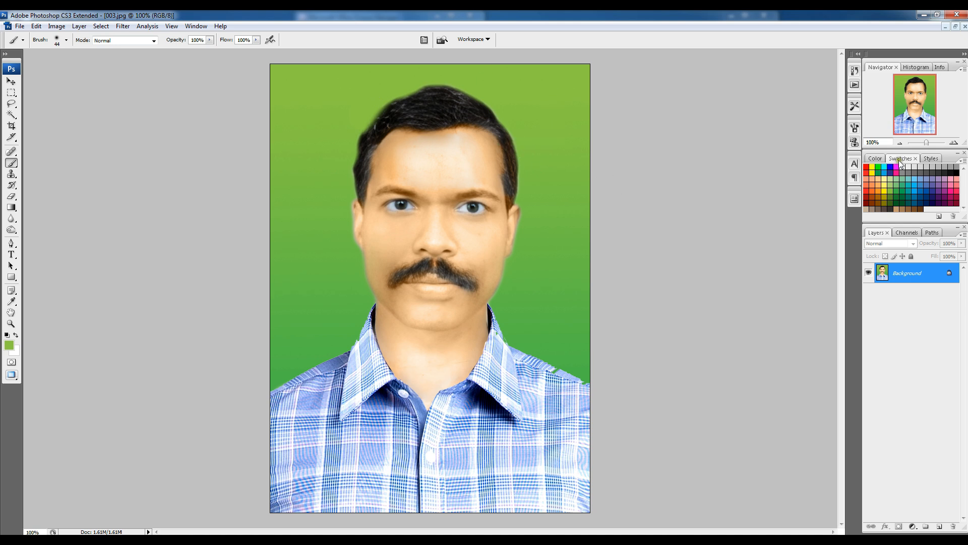
Step: Compare the restored portrait with the original photo in Windows Photo Viewer and inspect the face at 200%
{"action": "left_click", "coordinate": [898, 142]}
{"action": "key", "text": "alt+Tab"}
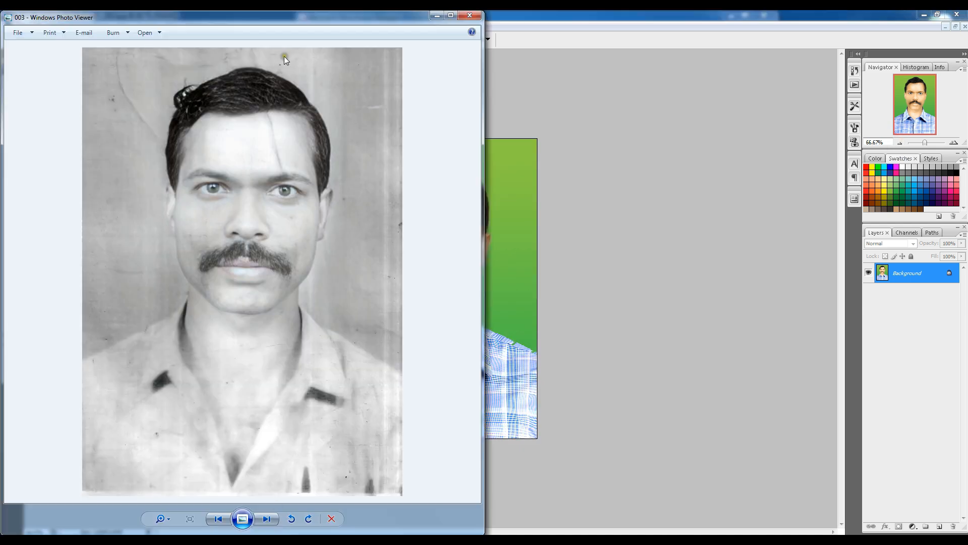
{"action": "left_click_drag", "start_coordinate": [244, 23], "coordinate": [652, 117]}
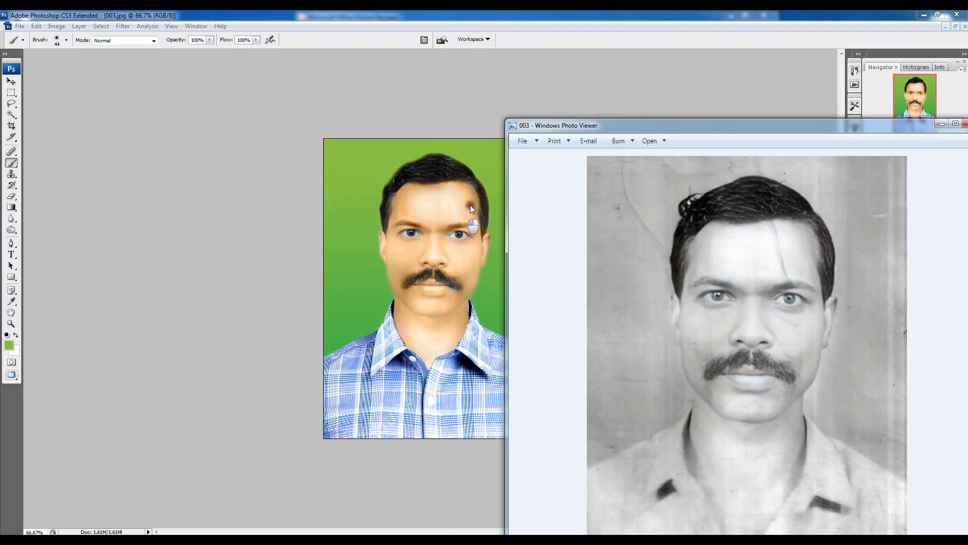
{"action": "left_click", "coordinate": [480, 226]}
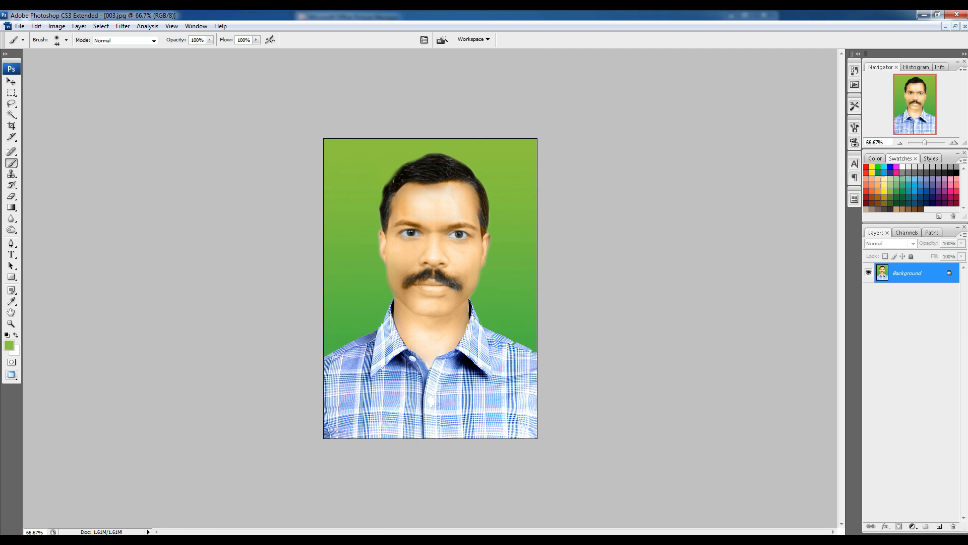
{"action": "left_click", "coordinate": [954, 143]}
{"action": "left_click", "coordinate": [953, 142]}
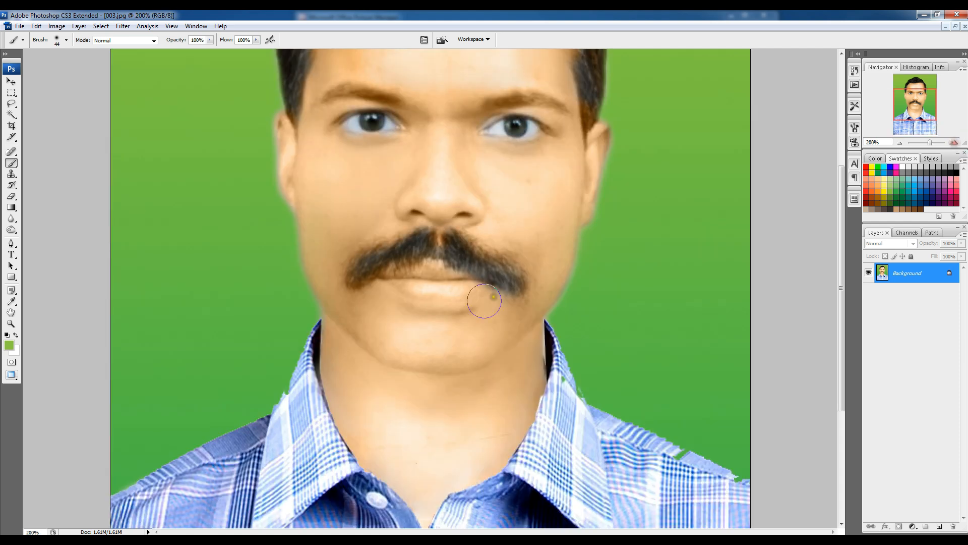
{"action": "scroll", "coordinate": [483, 303], "scroll_direction": "up", "scroll_amount": 3}
{"action": "scroll", "coordinate": [205, 424], "scroll_direction": "up", "scroll_amount": 2}
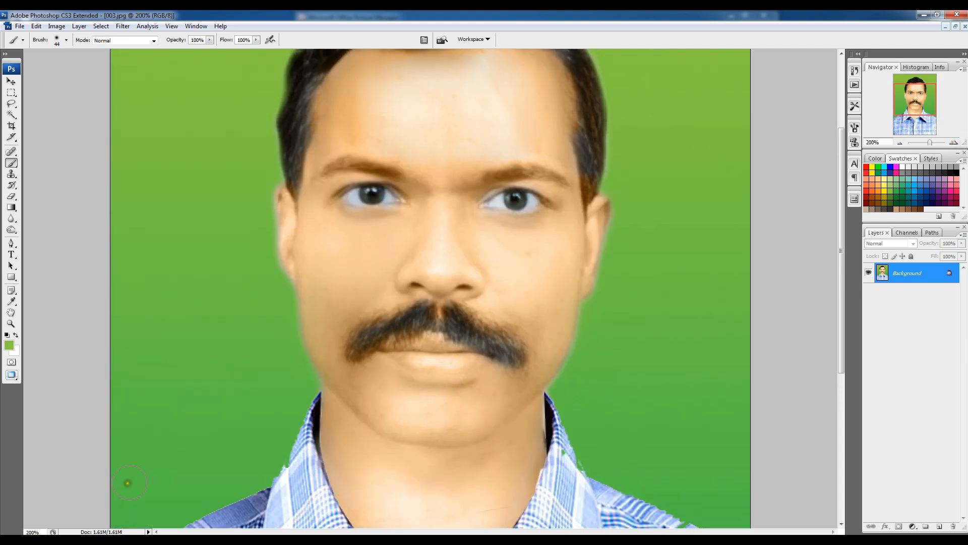
Step: Switch to the browser, dismiss the ad on the cutout.pro Photo Enhancer page, and upload the portrait 003.jpg
{"action": "left_click", "coordinate": [81, 539]}
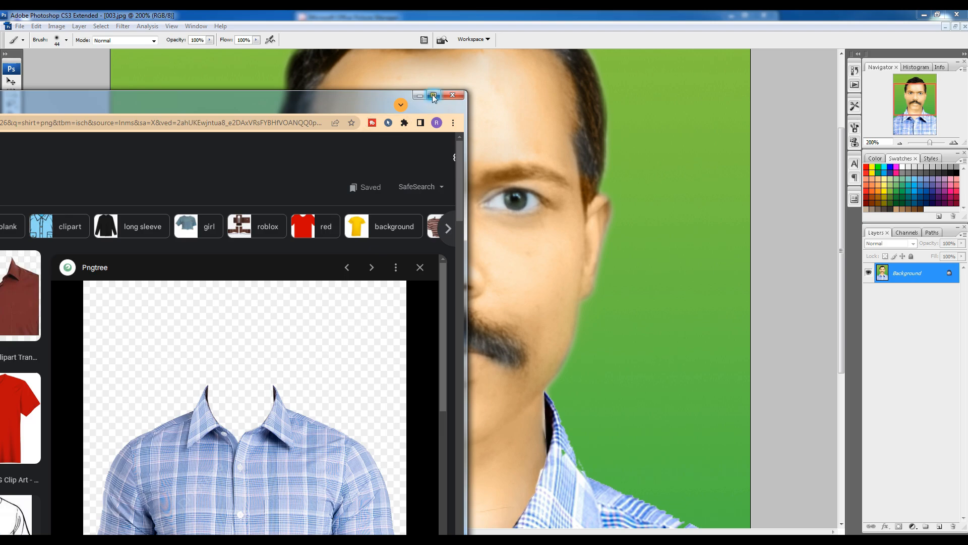
{"action": "left_click", "coordinate": [432, 95]}
{"action": "left_click", "coordinate": [63, 18]}
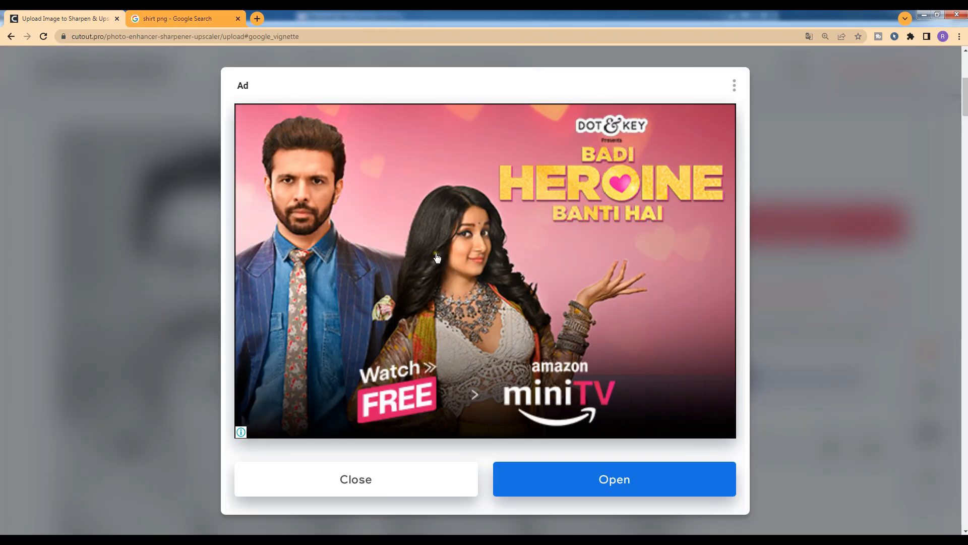
{"action": "left_click", "coordinate": [384, 474]}
{"action": "scroll", "coordinate": [460, 225], "scroll_direction": "up", "scroll_amount": 6}
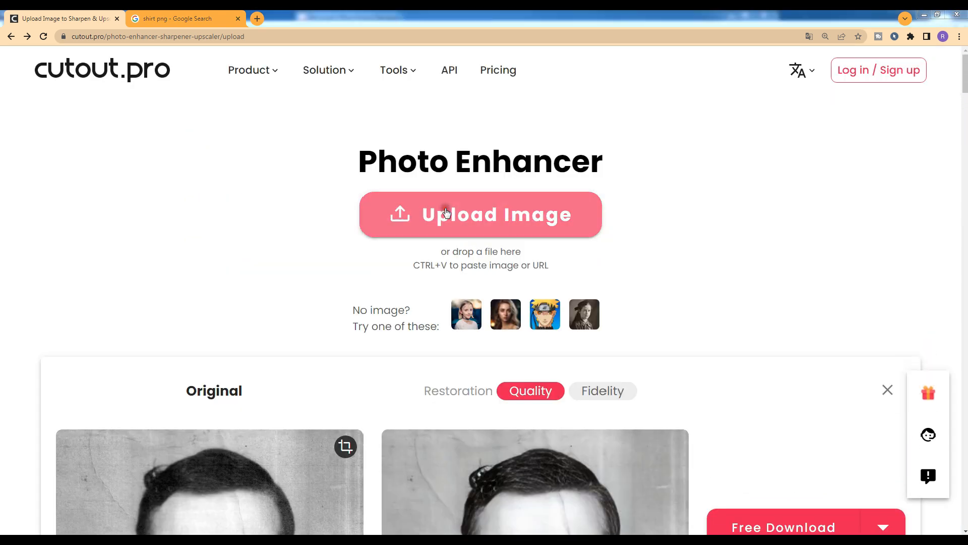
{"action": "left_click", "coordinate": [448, 214]}
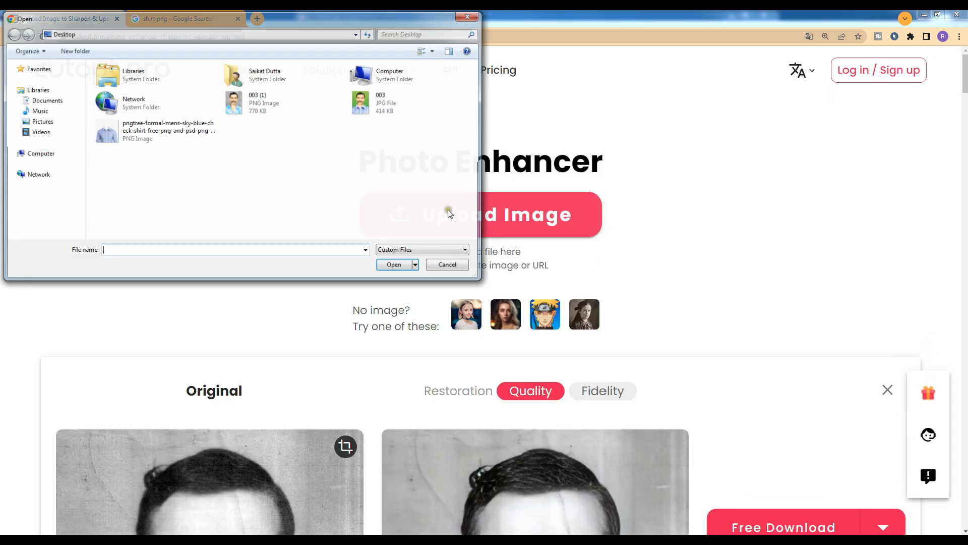
{"action": "double_click", "coordinate": [391, 117]}
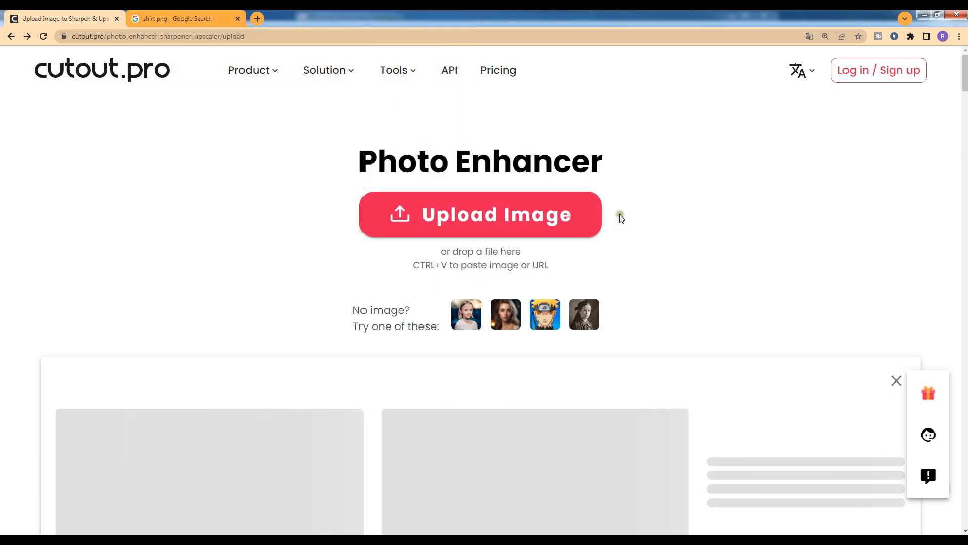
Step: Set the enhanced portrait's restoration mode to Fidelity and download the free preview image
{"action": "left_click", "coordinate": [826, 37]}
{"action": "left_click", "coordinate": [843, 55]}
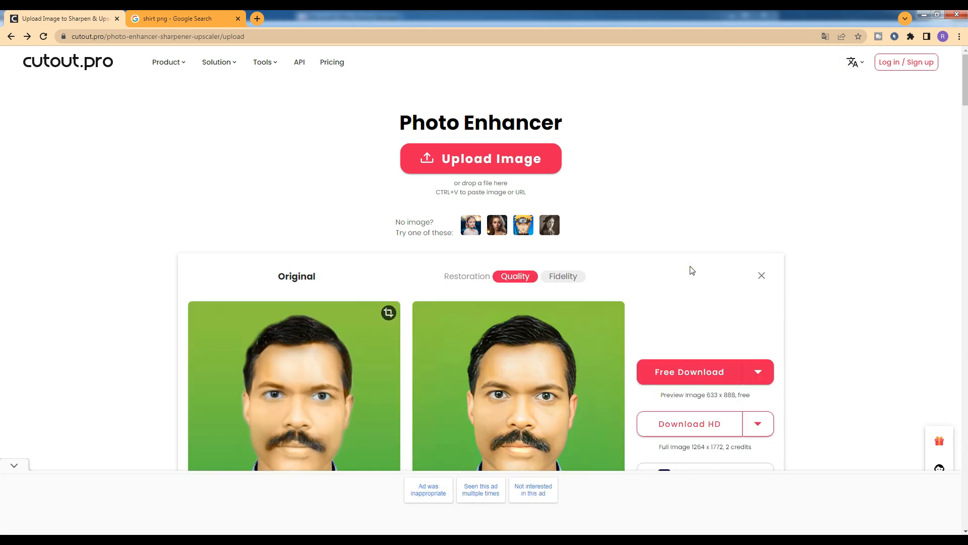
{"action": "scroll", "coordinate": [679, 275], "scroll_direction": "down", "scroll_amount": 2}
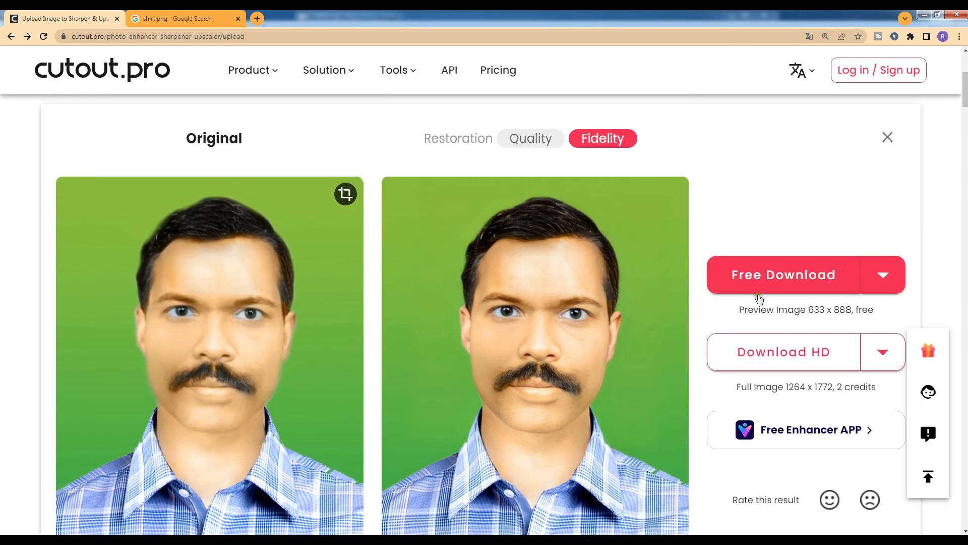
{"action": "left_click", "coordinate": [762, 282]}
Step: Rearrange the windows and open the downloaded 003.png in Photoshop beside 003.jpg
{"action": "left_click_drag", "start_coordinate": [533, 14], "coordinate": [967, 107]}
{"action": "left_click_drag", "start_coordinate": [361, 13], "coordinate": [630, 58]}
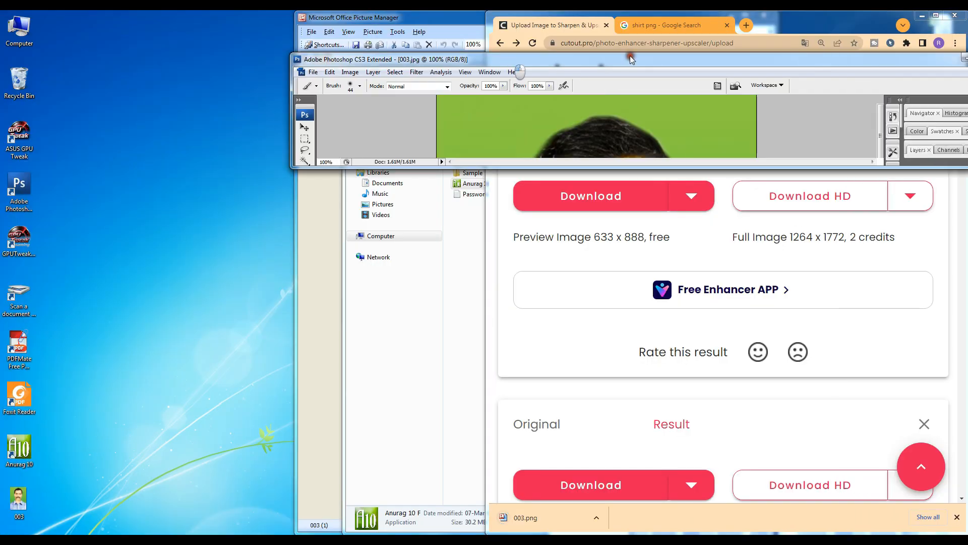
{"action": "scroll", "coordinate": [540, 479], "scroll_direction": "down", "scroll_amount": 5}
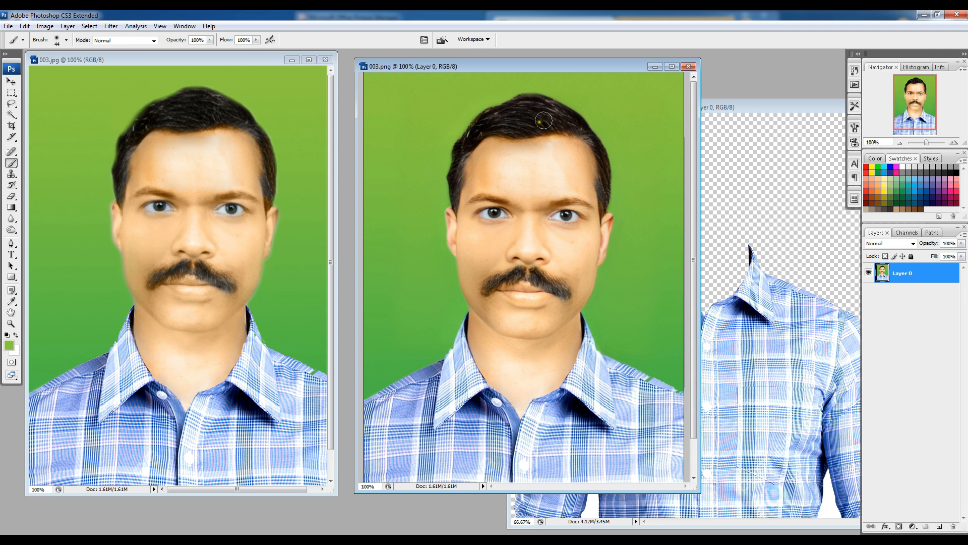
Step: Darken the hair in 003.png with the Burn tool, using the Shadows range, 16% exposure and a 41 px soft brush
{"action": "left_click", "coordinate": [17, 228]}
{"action": "left_click_drag", "start_coordinate": [541, 116], "coordinate": [510, 122]}
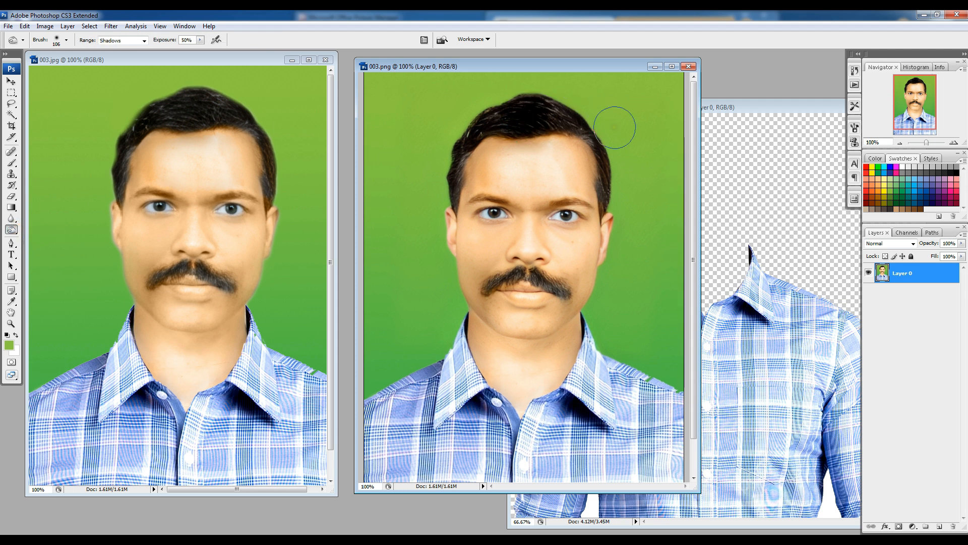
{"action": "left_click", "coordinate": [200, 40]}
{"action": "left_click_drag", "start_coordinate": [200, 51], "coordinate": [182, 50]}
{"action": "right_click", "coordinate": [621, 148]}
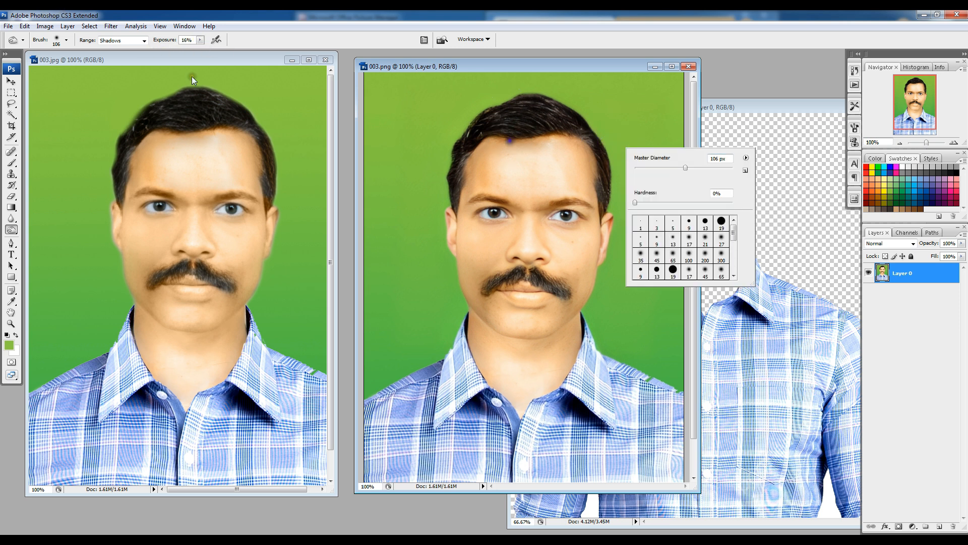
{"action": "key", "text": "Escape"}
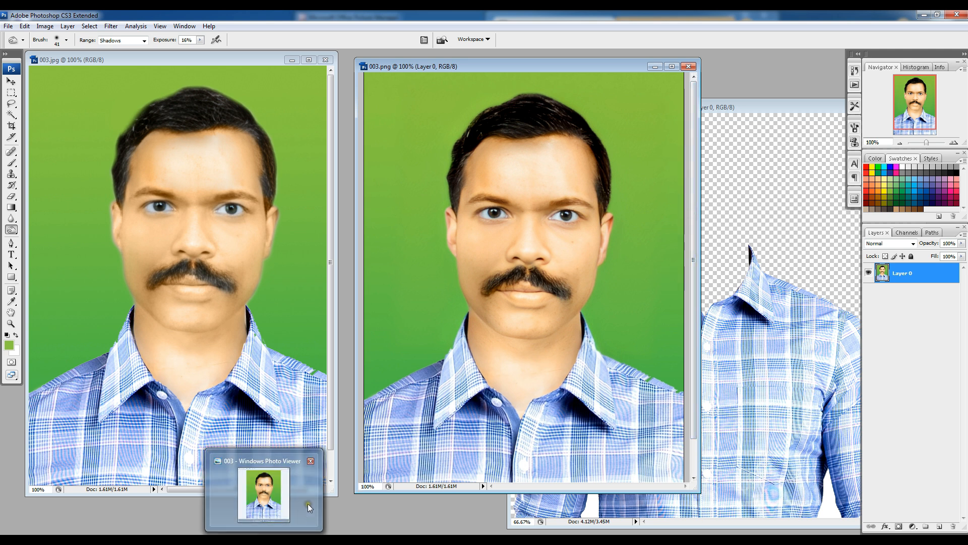
{"action": "mouse_move", "coordinate": [307, 503]}
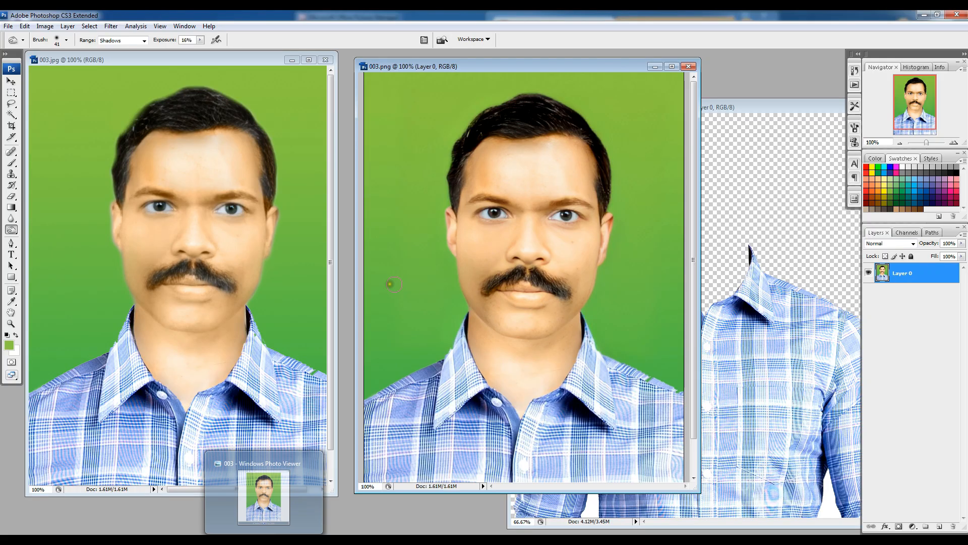